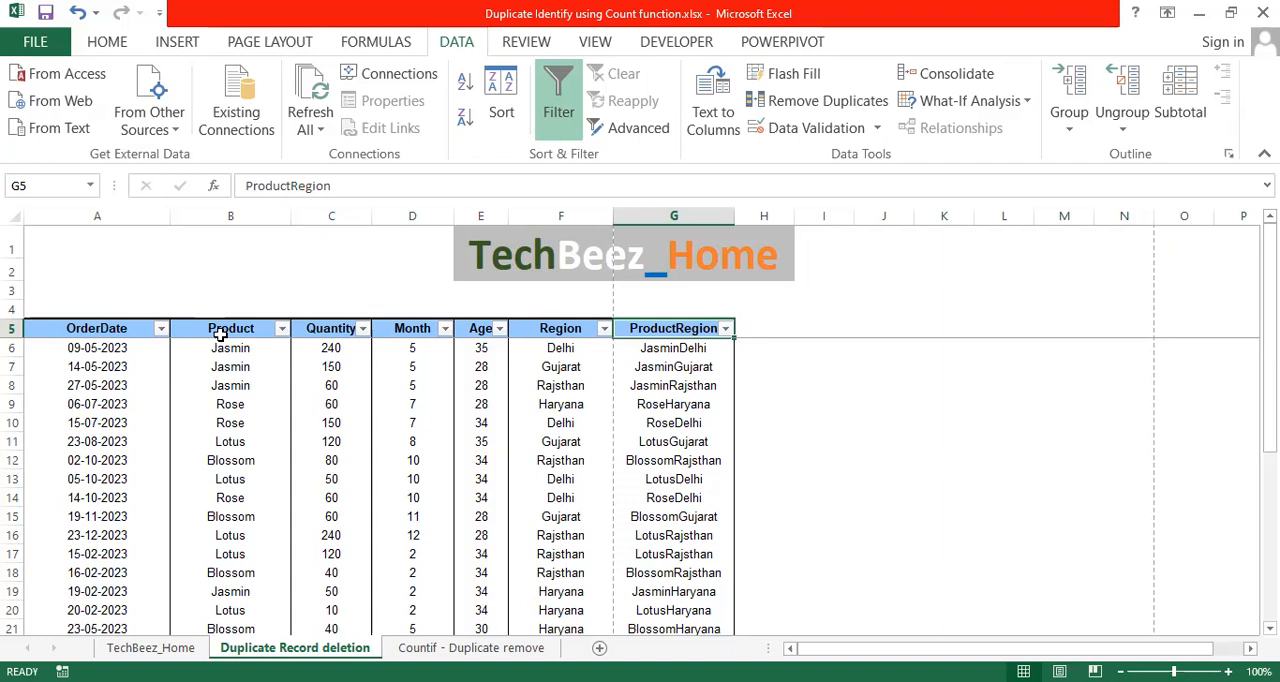
Examine the Product column for product names that occur more than once.
{"action": "left_click", "coordinate": [220, 330]}
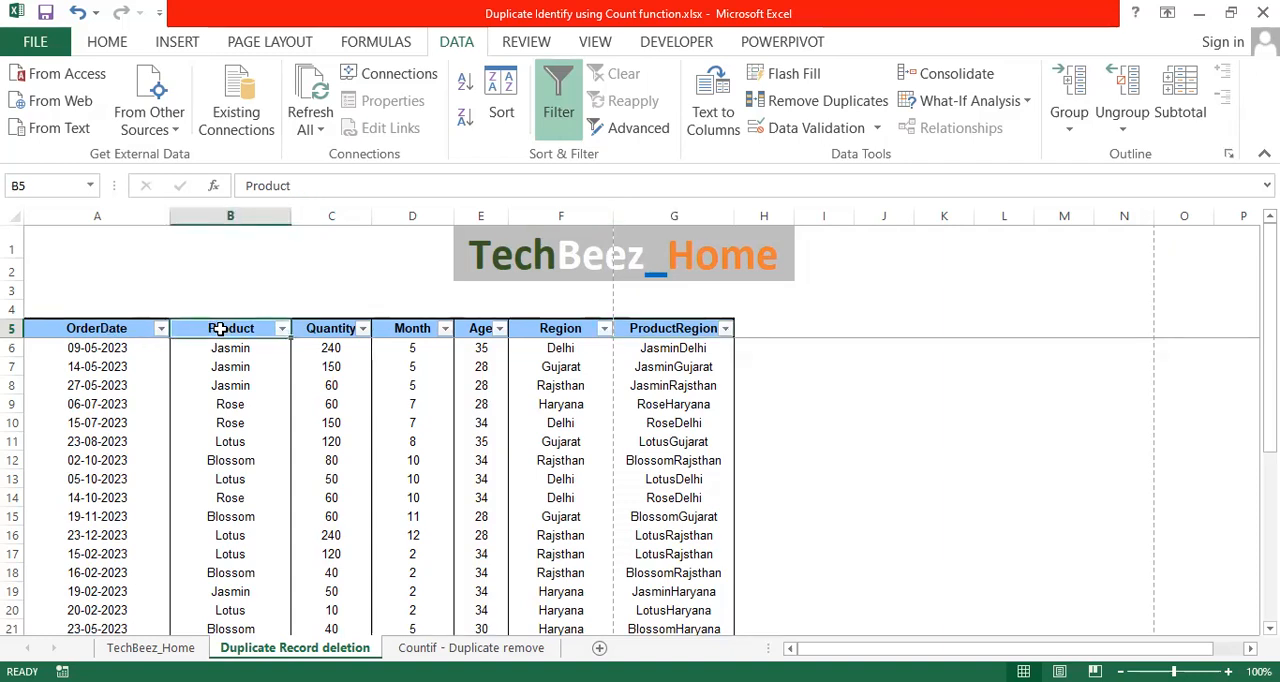
{"action": "left_click", "coordinate": [237, 400]}
{"action": "left_click", "coordinate": [240, 345]}
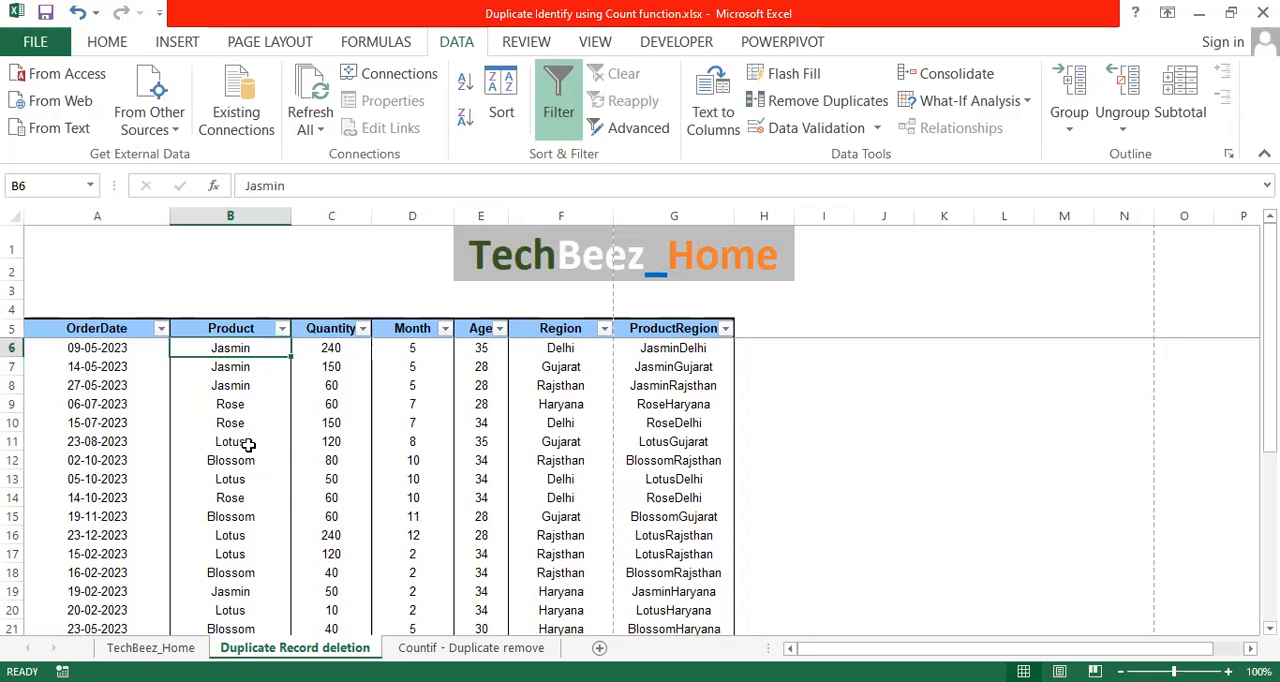
{"action": "left_click", "coordinate": [246, 390]}
{"action": "left_click", "coordinate": [243, 460]}
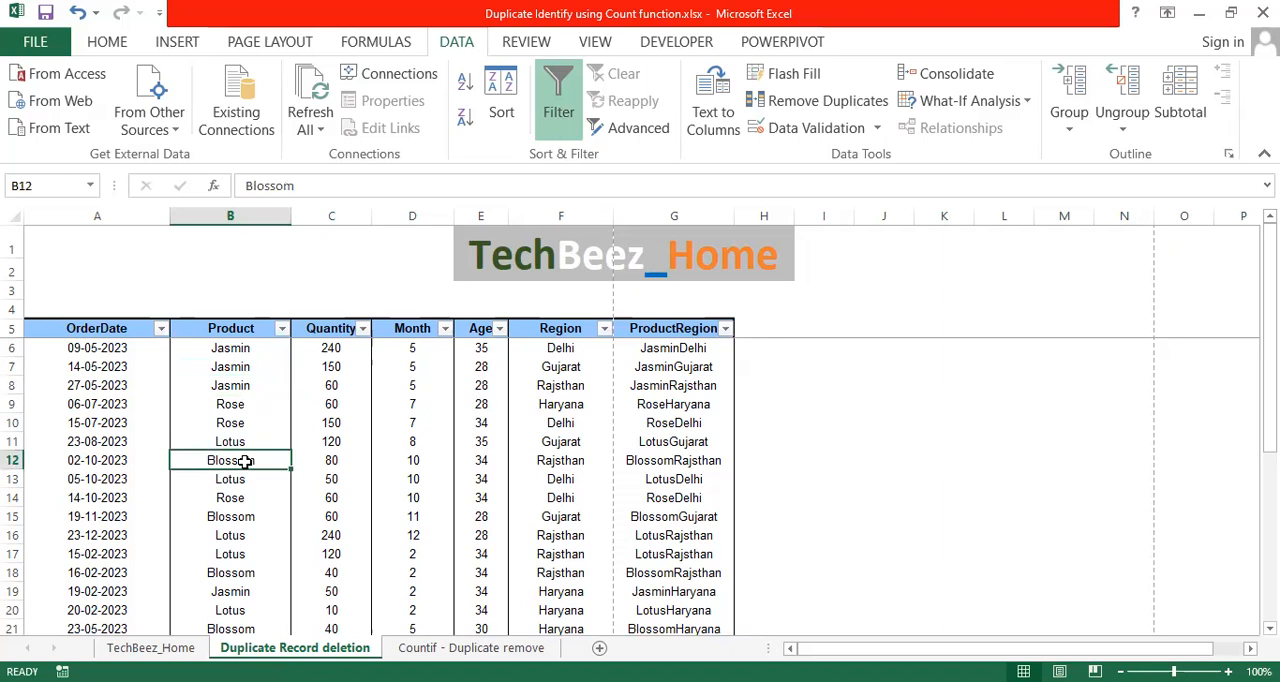
{"action": "left_click", "coordinate": [257, 367]}
{"action": "left_click", "coordinate": [256, 404]}
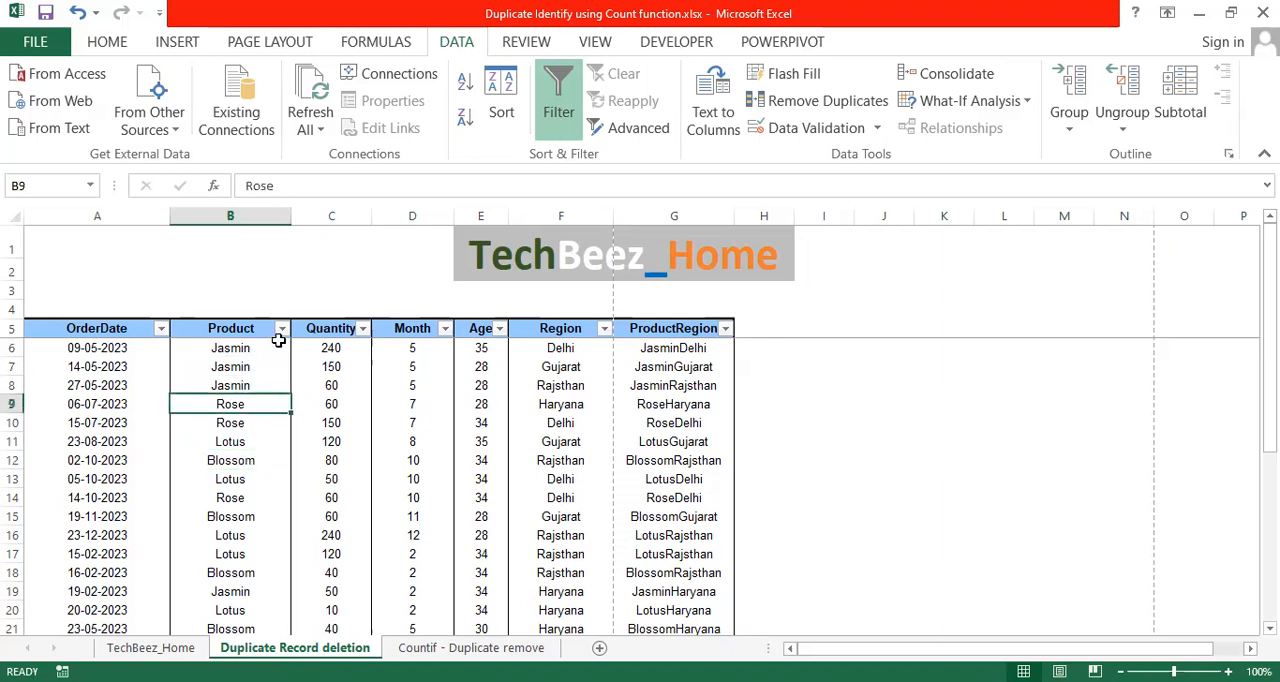
Filter the Product column to show only the Jasmin records.
{"action": "left_click", "coordinate": [282, 329]}
{"action": "left_click", "coordinate": [120, 511]}
{"action": "left_click", "coordinate": [117, 558]}
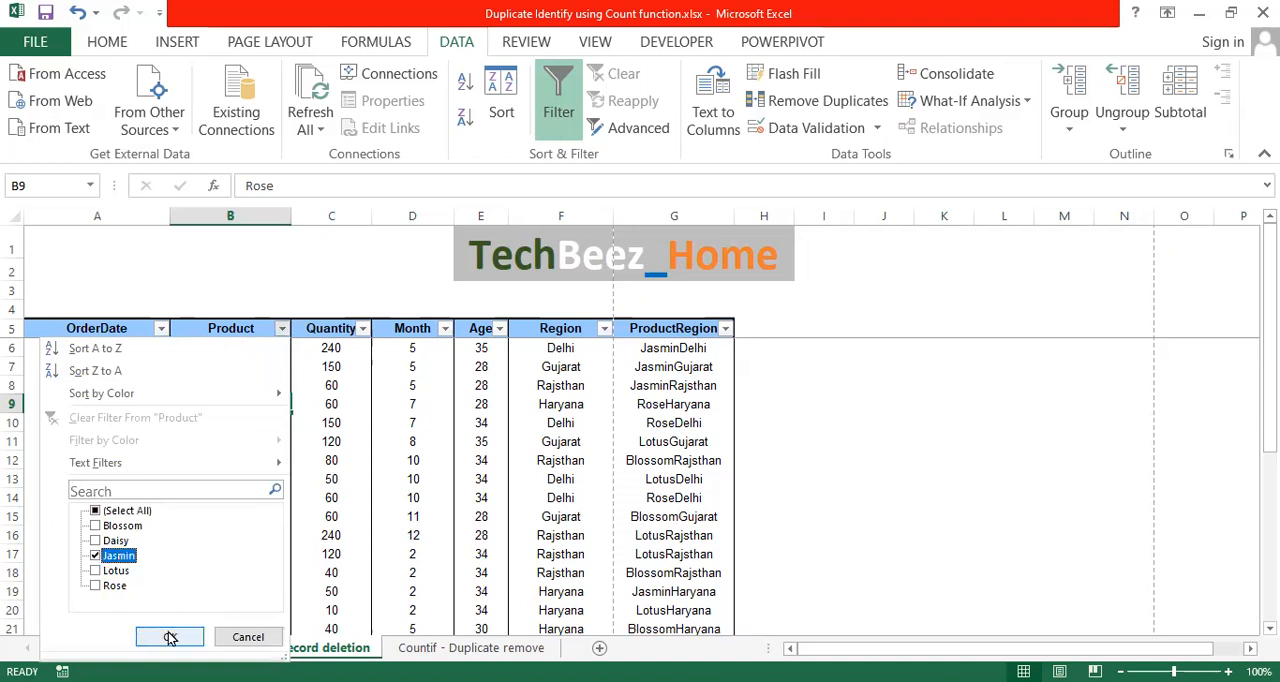
{"action": "left_click", "coordinate": [170, 637]}
Examine the product names and order dates of the filtered Jasmin records.
{"action": "left_click", "coordinate": [231, 367]}
{"action": "left_click_drag", "start_coordinate": [243, 424], "coordinate": [257, 350]}
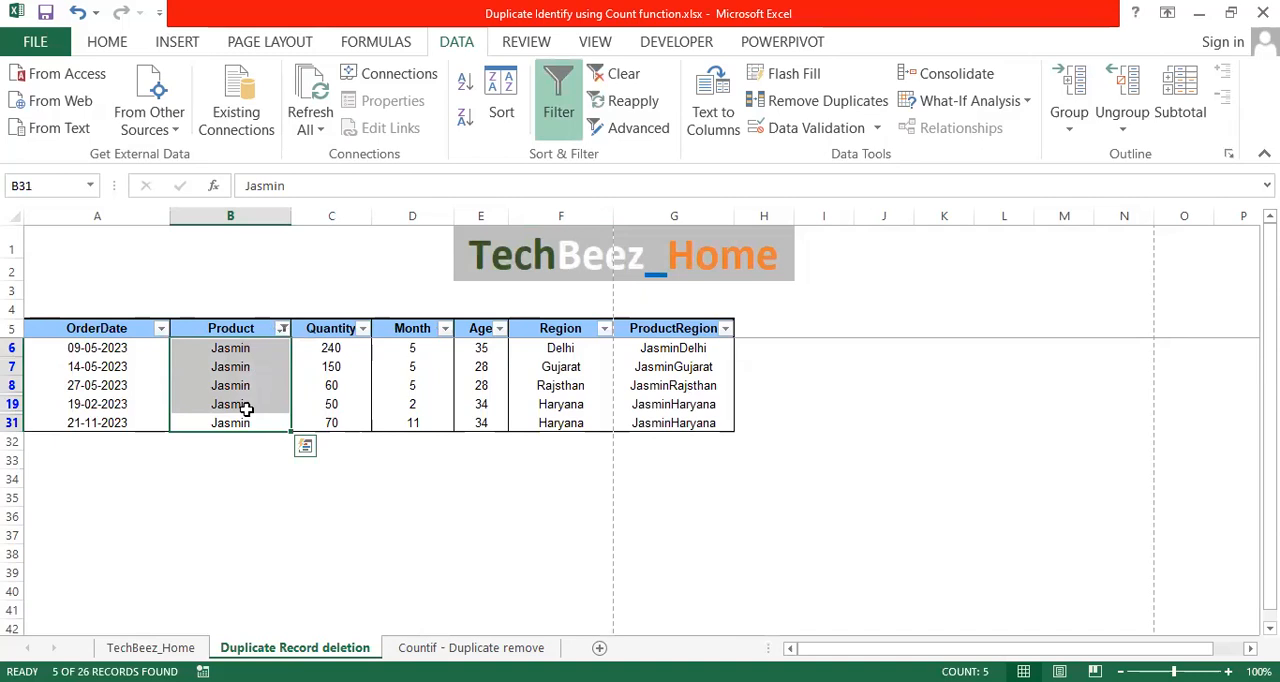
{"action": "left_click", "coordinate": [233, 404]}
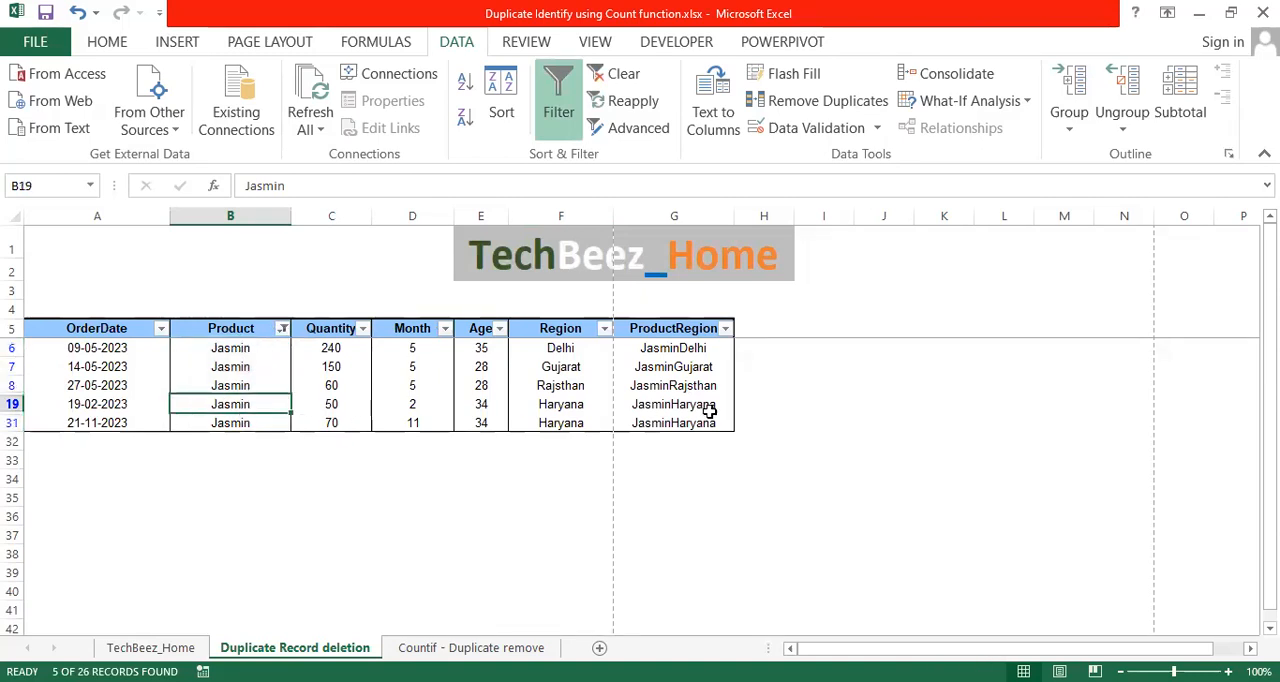
{"action": "left_click", "coordinate": [89, 347]}
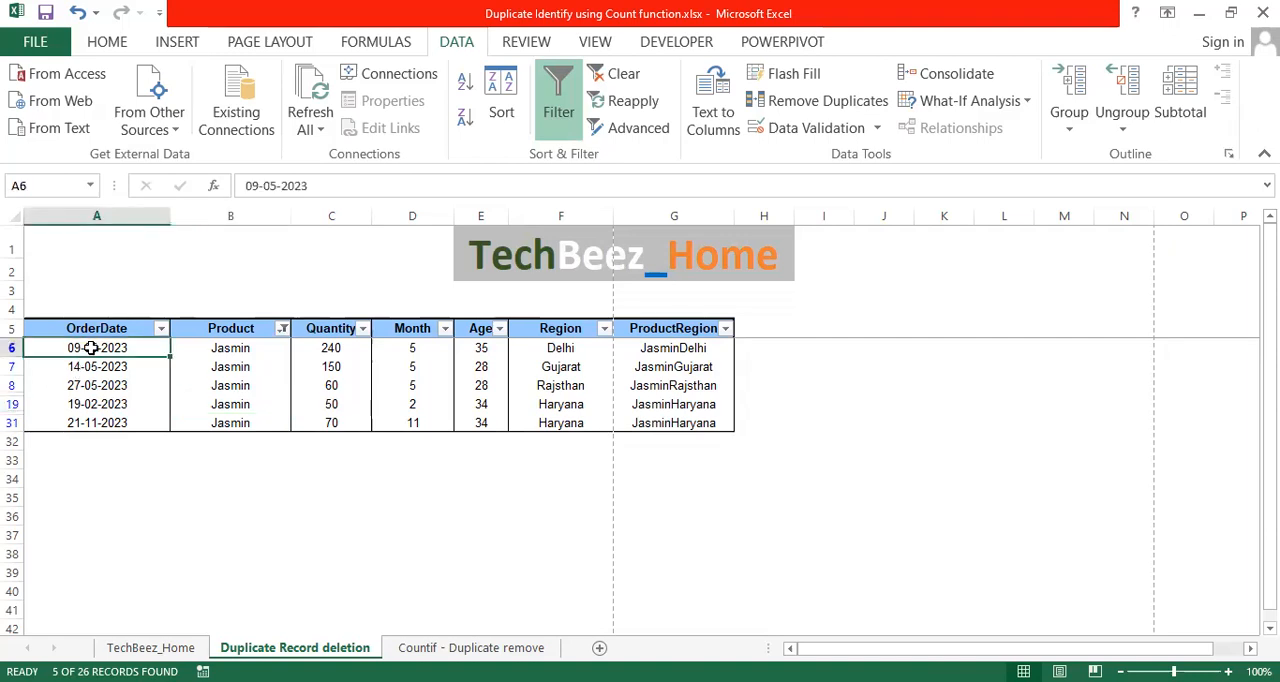
{"action": "left_click_drag", "start_coordinate": [81, 423], "coordinate": [94, 345]}
{"action": "left_click", "coordinate": [13, 404]}
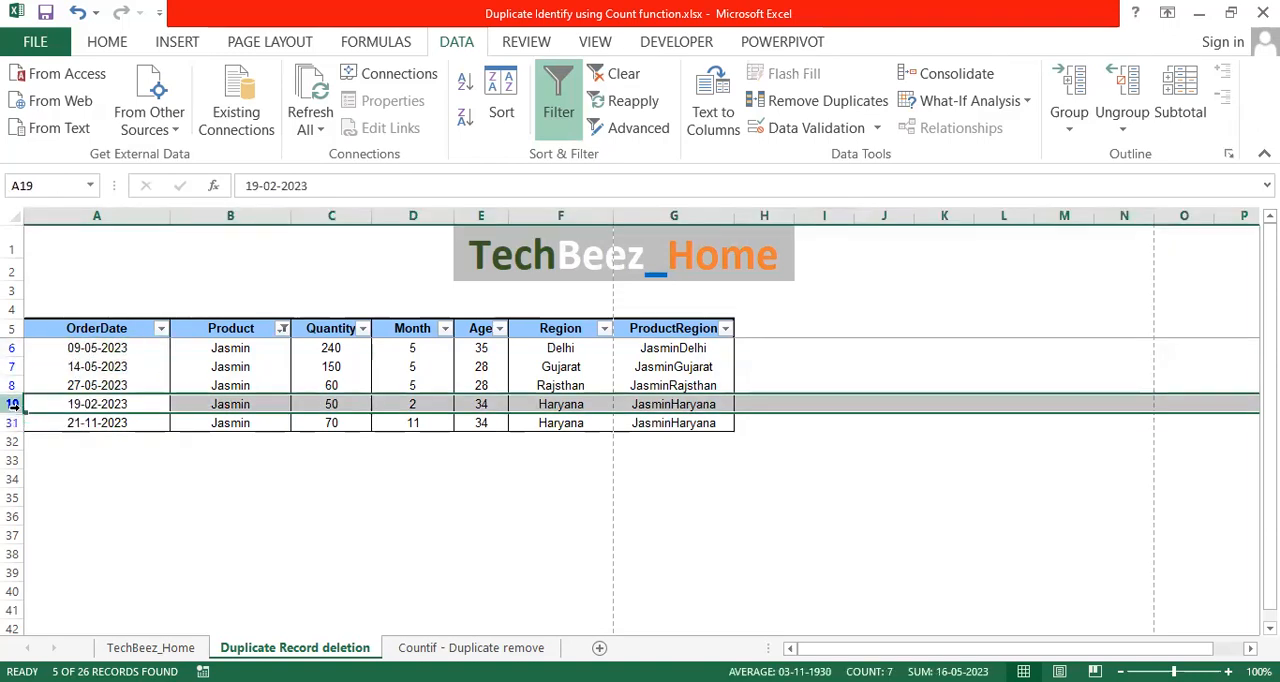
{"action": "left_click", "coordinate": [108, 349]}
{"action": "left_click", "coordinate": [114, 368]}
{"action": "left_click", "coordinate": [117, 385]}
{"action": "left_click", "coordinate": [117, 423]}
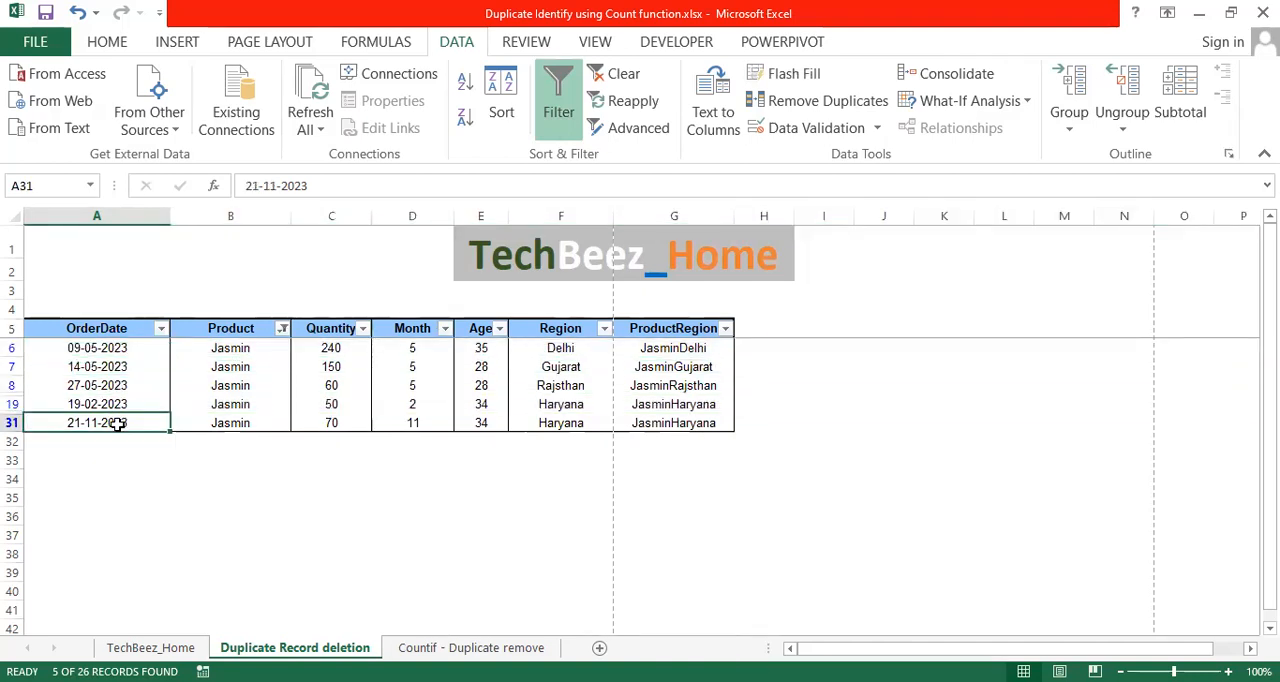
{"action": "left_click", "coordinate": [270, 423]}
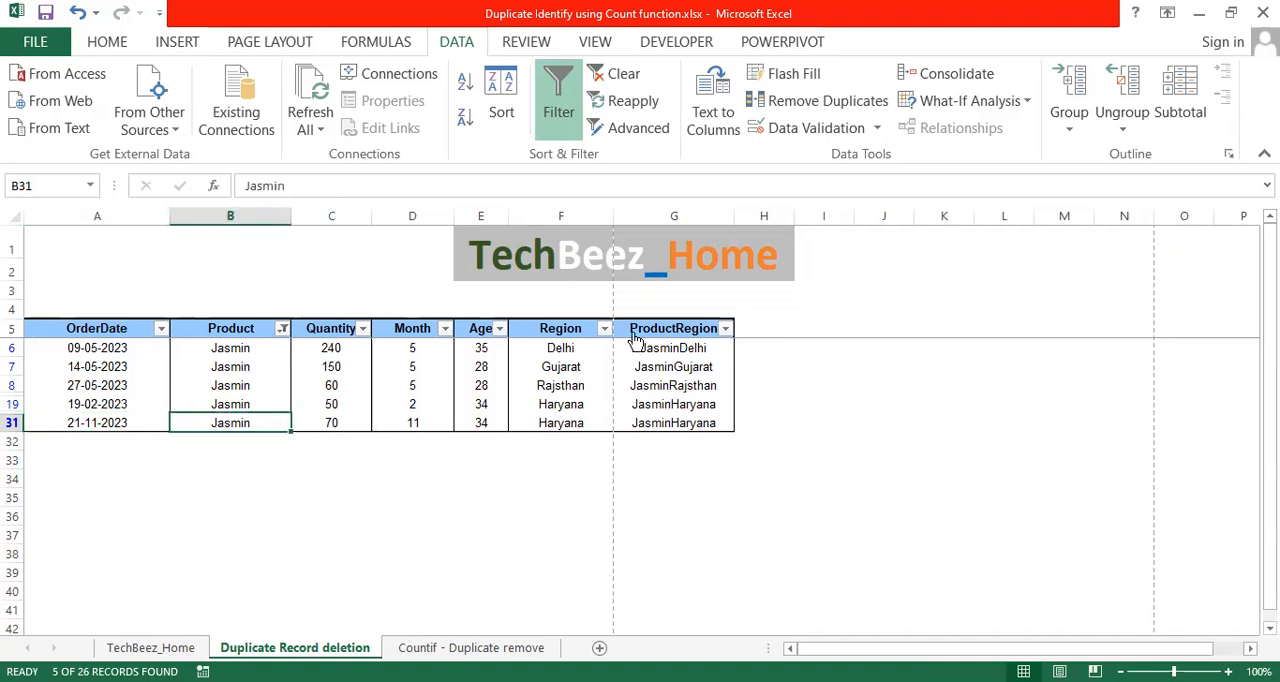
Compare the filtered Jasmin rows one by one, checking the repeated product against each full record.
{"action": "left_click", "coordinate": [241, 334]}
{"action": "left_click", "coordinate": [248, 350]}
{"action": "left_click", "coordinate": [242, 385]}
{"action": "left_click", "coordinate": [238, 407]}
{"action": "left_click", "coordinate": [243, 425]}
{"action": "left_click", "coordinate": [243, 348]}
{"action": "left_click", "coordinate": [242, 425]}
{"action": "left_click", "coordinate": [100, 348]}
{"action": "left_click", "coordinate": [97, 406]}
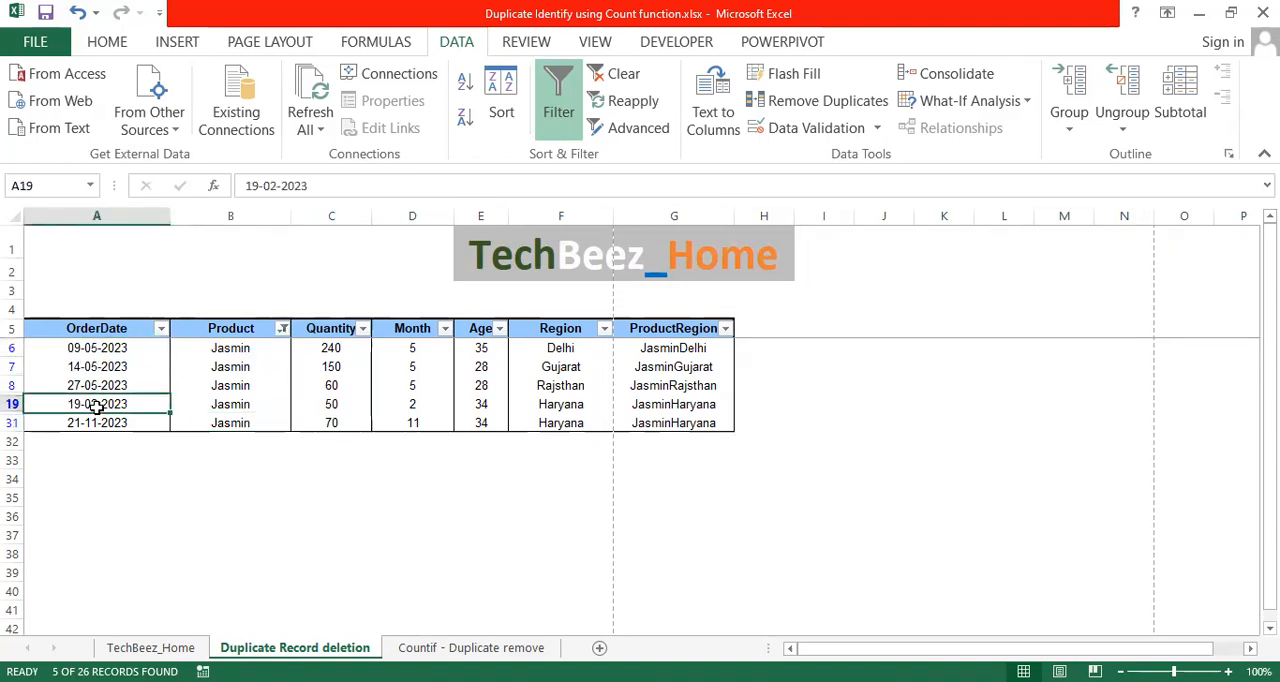
{"action": "left_click", "coordinate": [13, 404]}
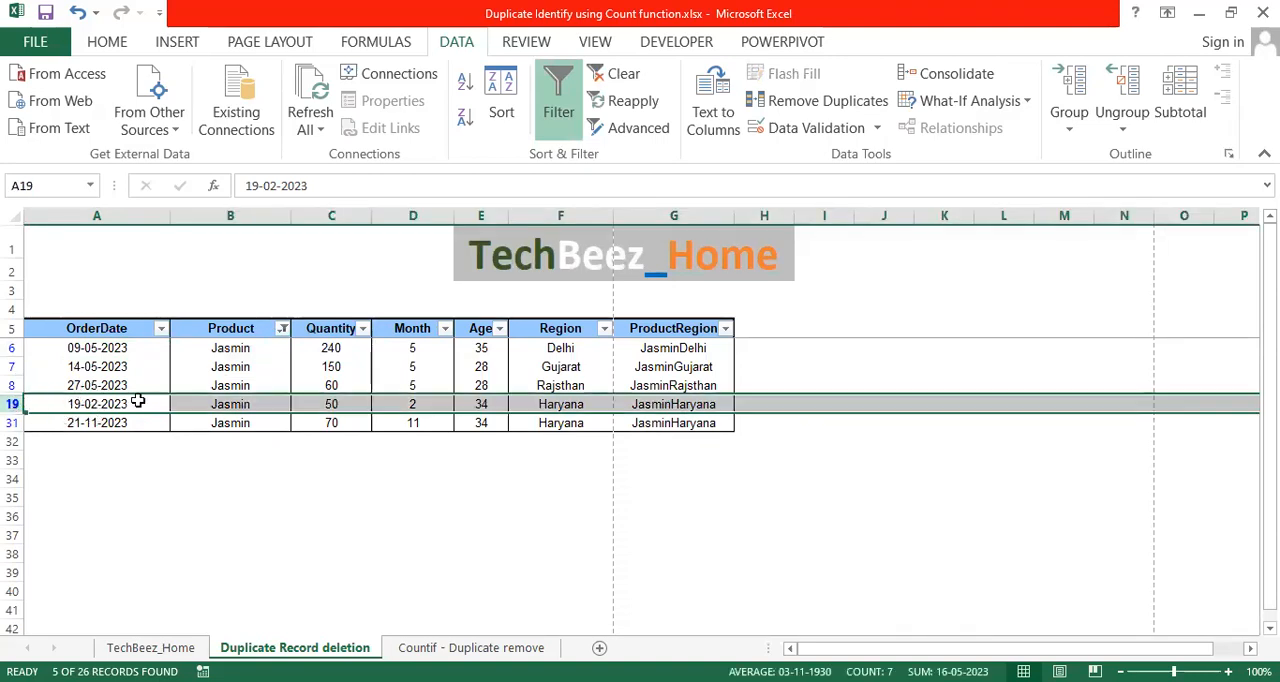
{"action": "left_click", "coordinate": [13, 385]}
{"action": "left_click", "coordinate": [13, 366]}
{"action": "left_click", "coordinate": [13, 347]}
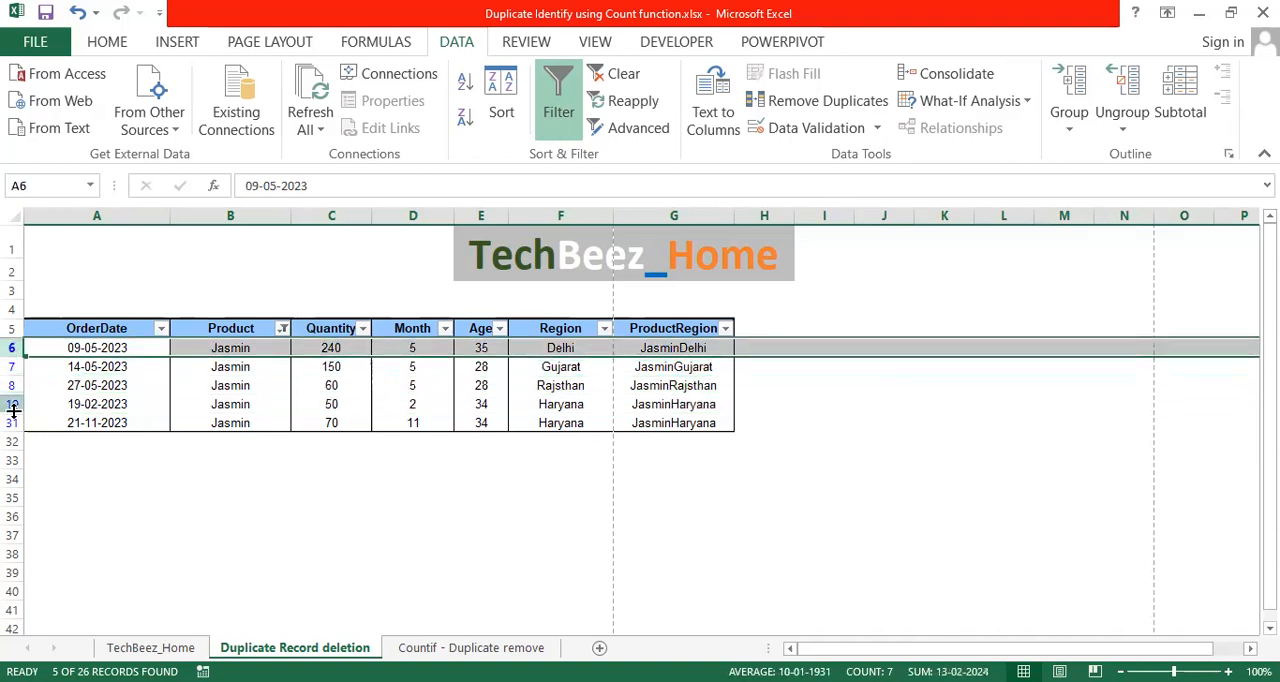
{"action": "left_click", "coordinate": [13, 422]}
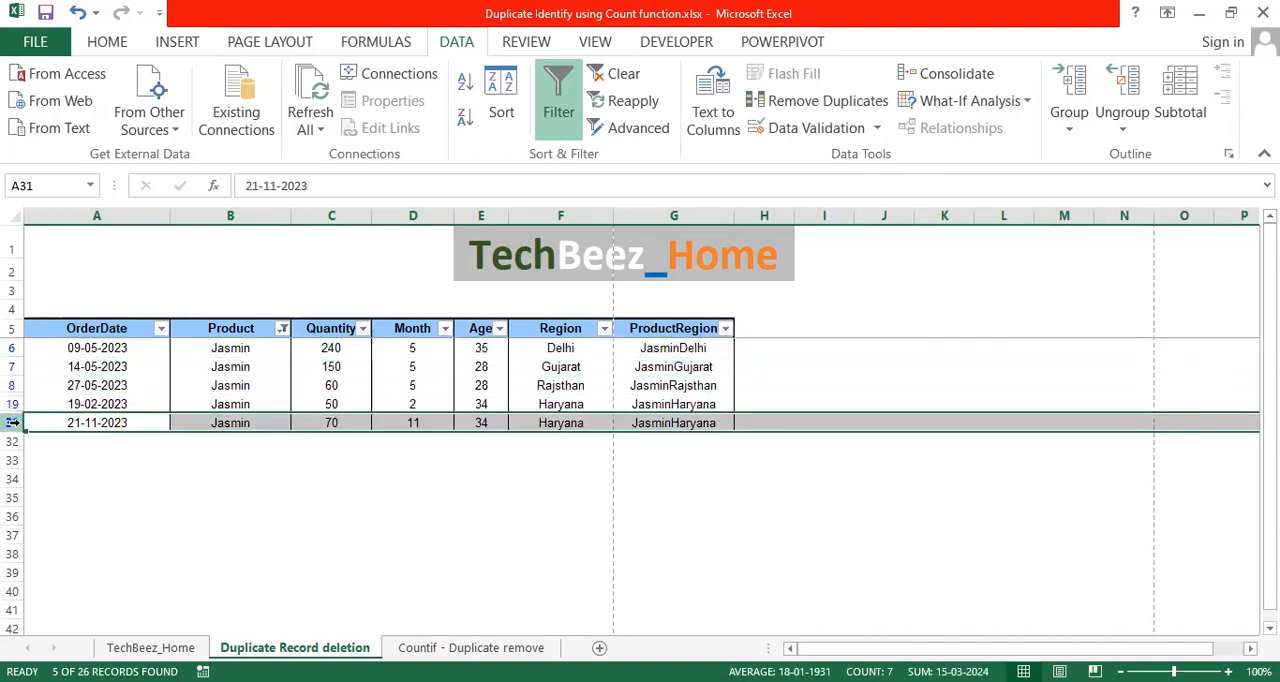
{"action": "left_click", "coordinate": [226, 348]}
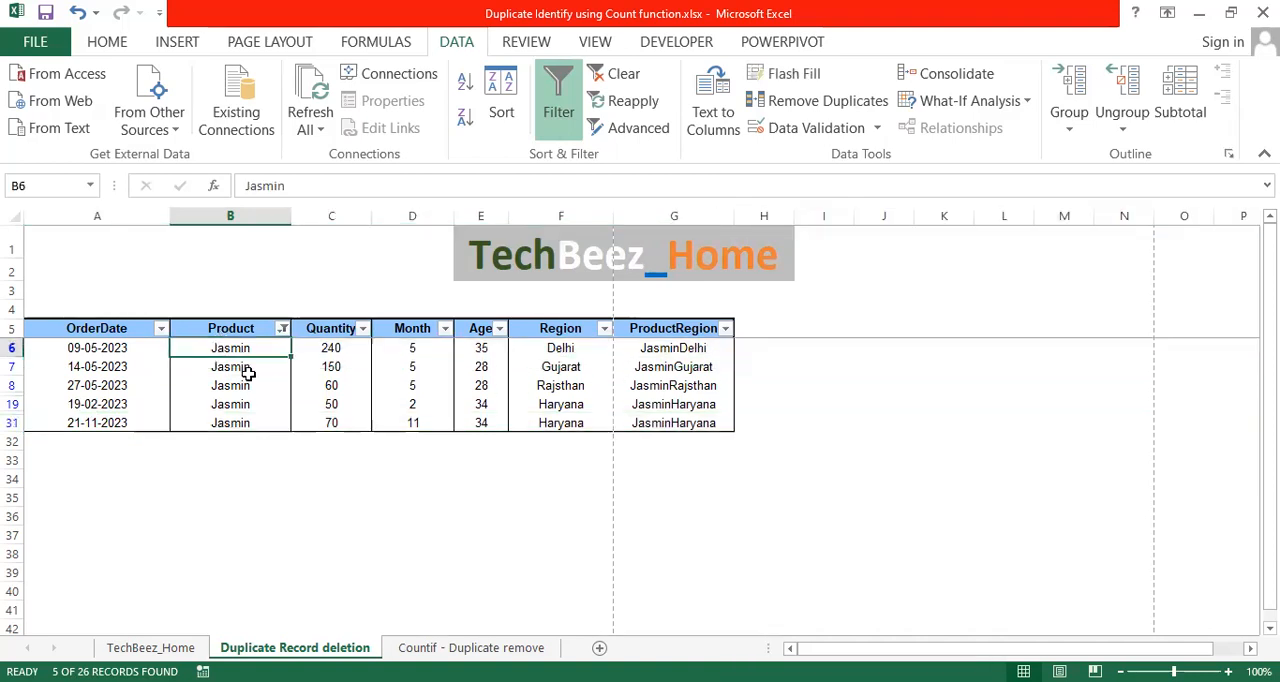
Clear the Product filter to show all records again.
{"action": "left_click", "coordinate": [237, 311]}
{"action": "key", "text": "alt+d"}
{"action": "key", "text": "f"}
{"action": "key", "text": "f"}
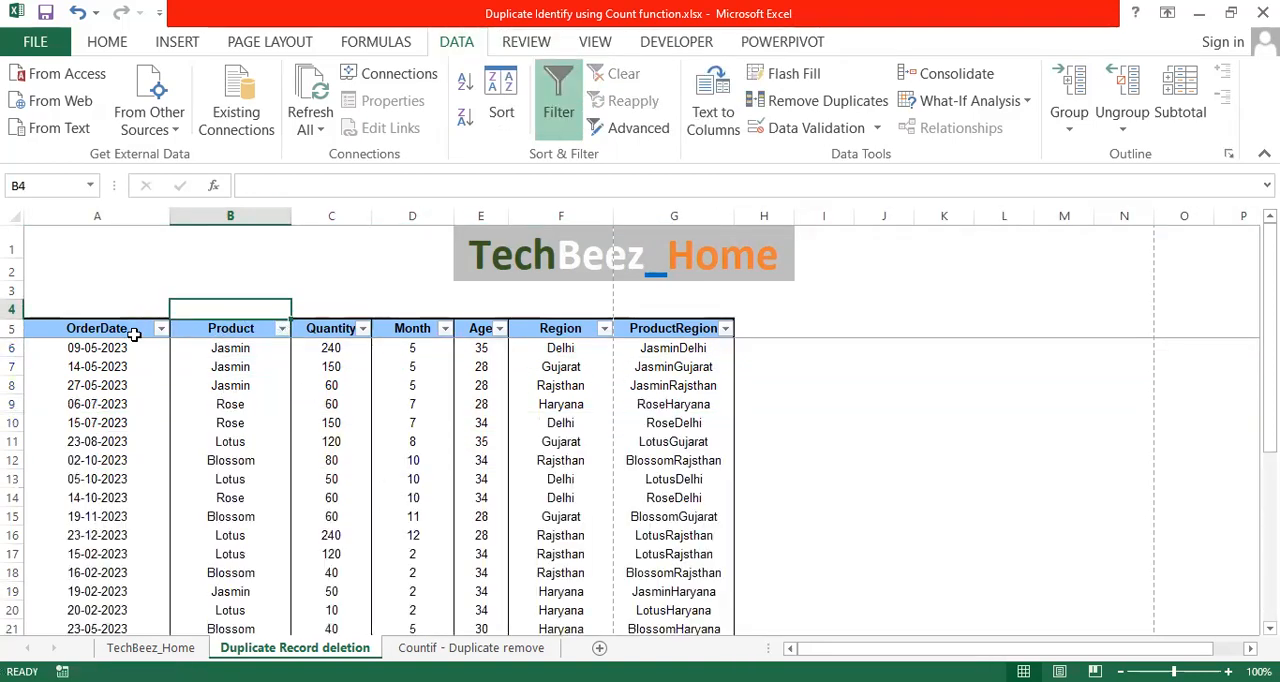
Remove duplicates from the whole table, headers included in the selection, using only the Product column as the criterion.
{"action": "left_click", "coordinate": [130, 332]}
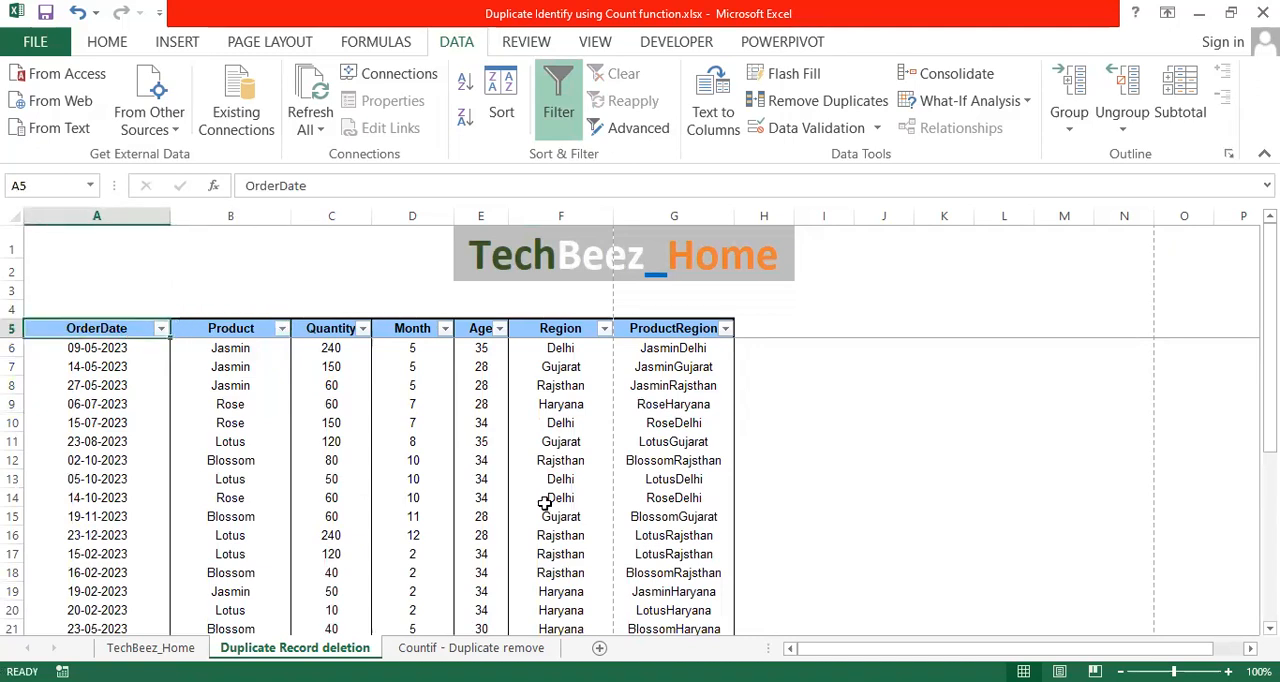
{"action": "key", "text": "ctrl+shift+End"}
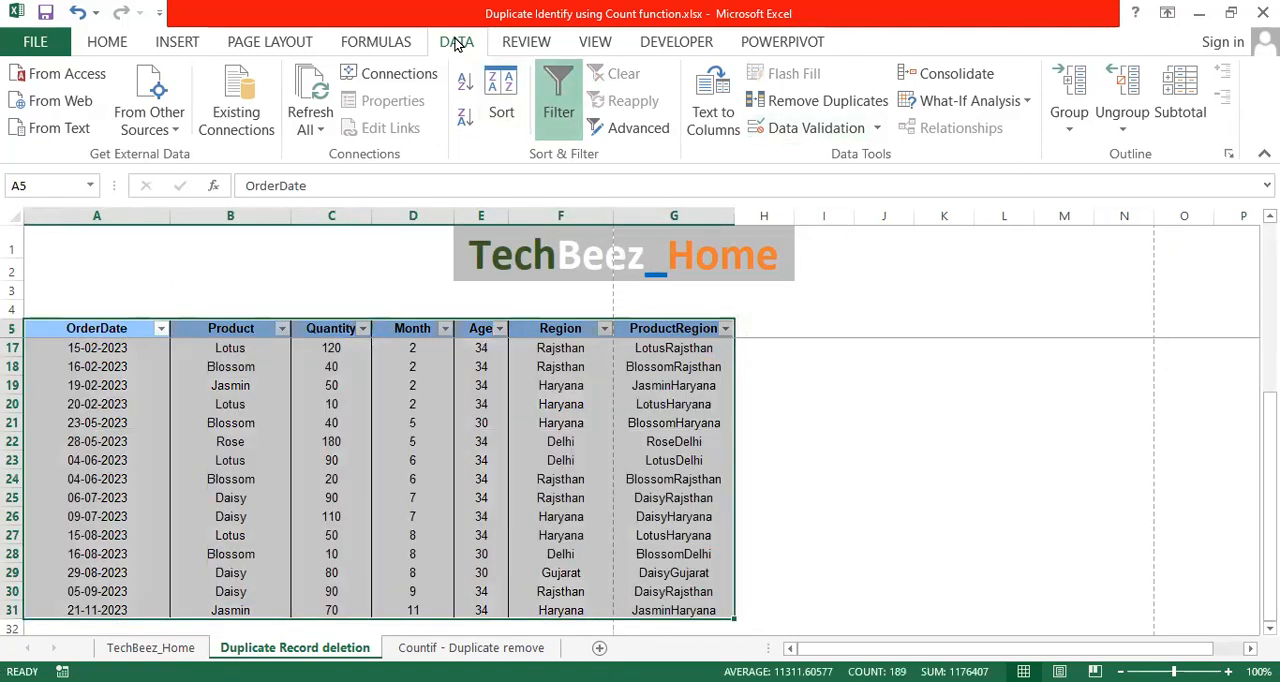
{"action": "left_click", "coordinate": [842, 106]}
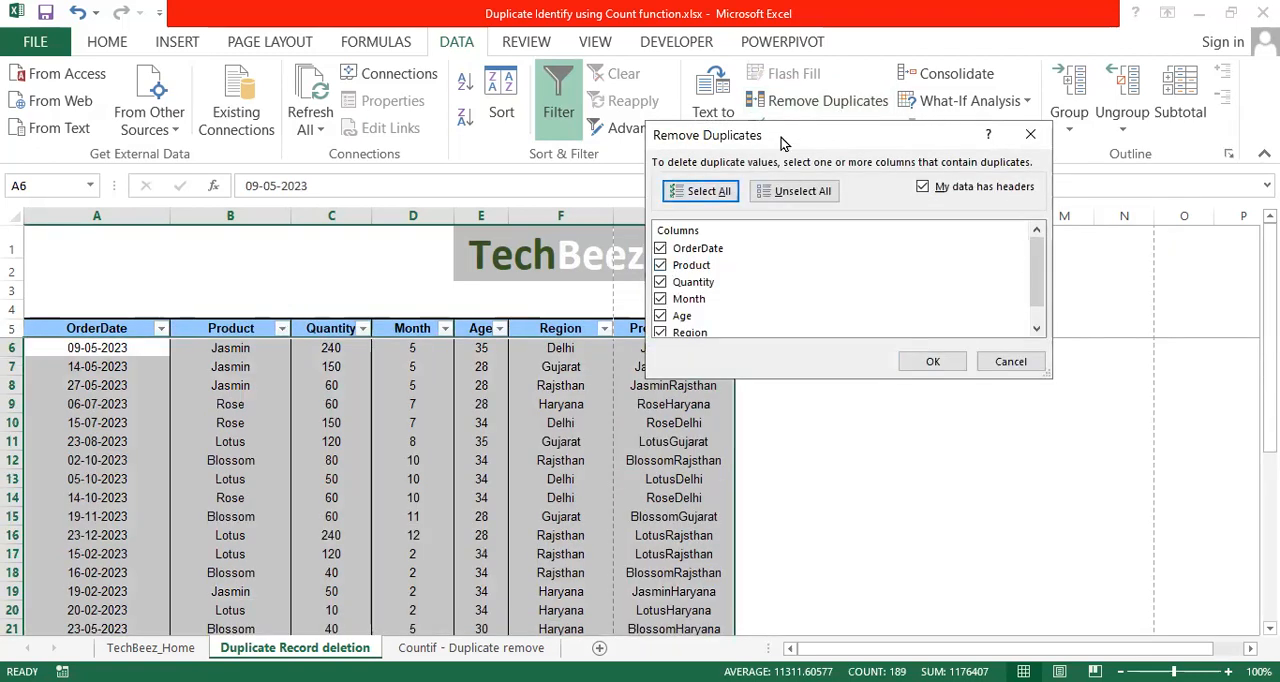
{"action": "left_click_drag", "start_coordinate": [778, 145], "coordinate": [804, 149]}
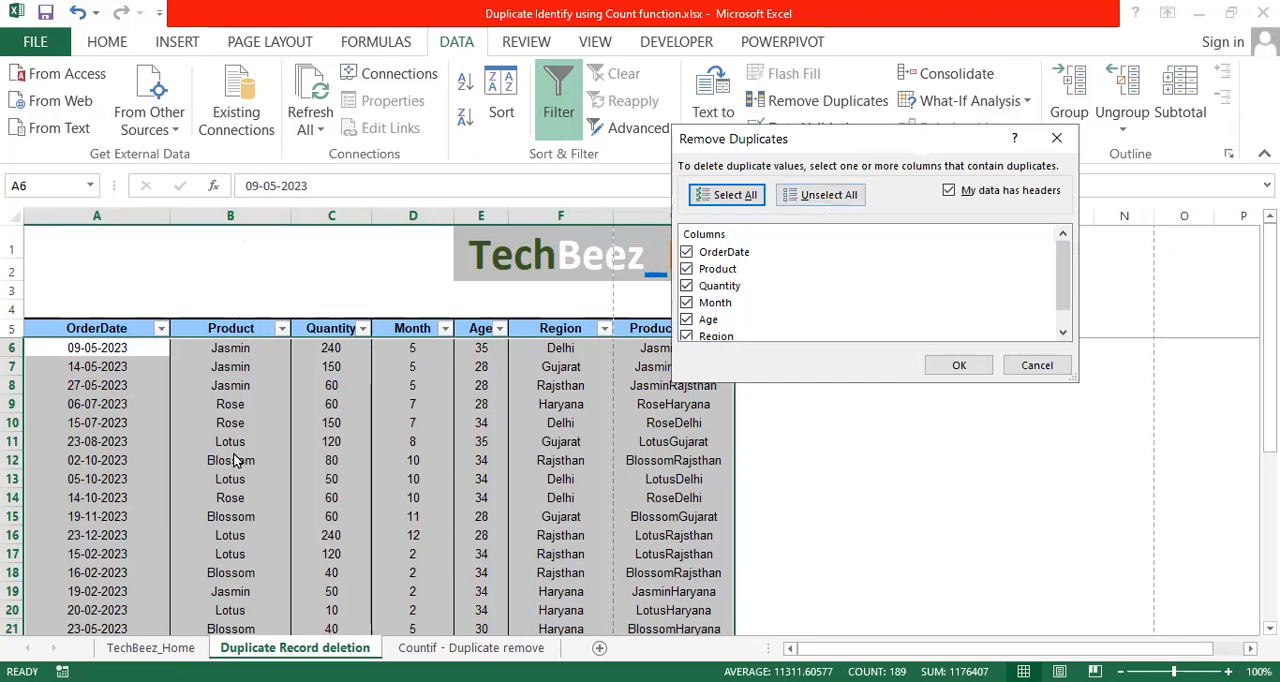
{"action": "left_click", "coordinate": [826, 200]}
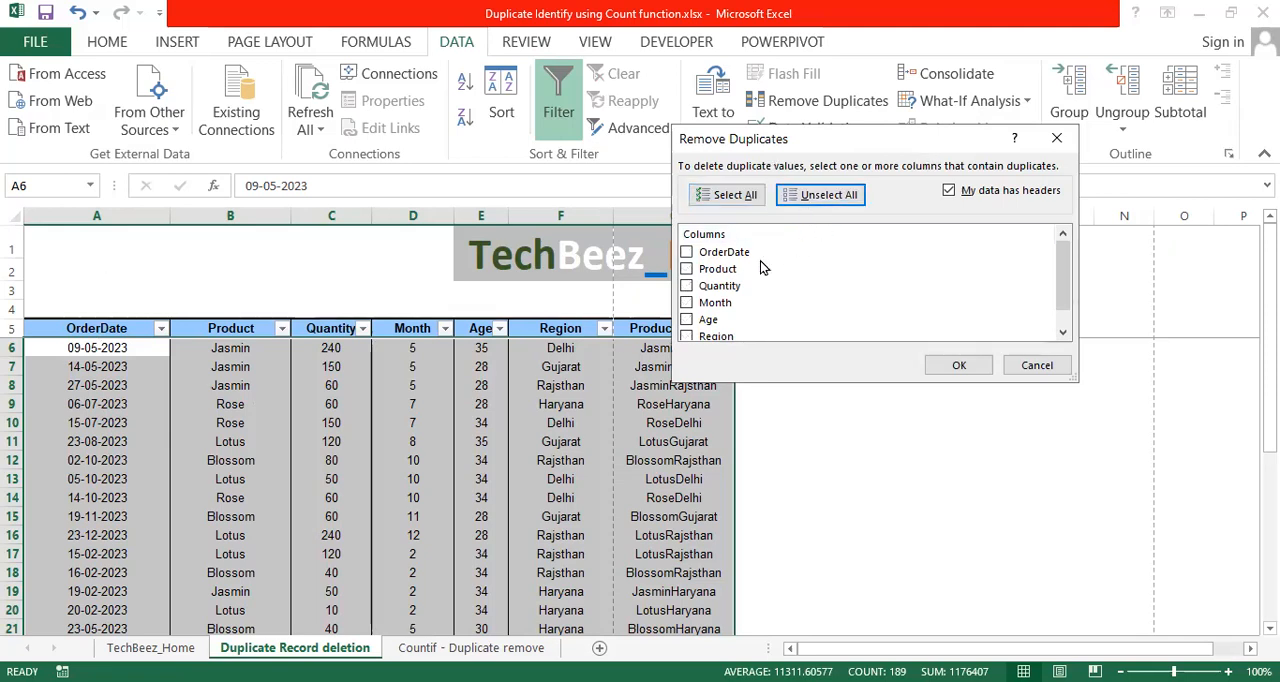
{"action": "left_click", "coordinate": [689, 271]}
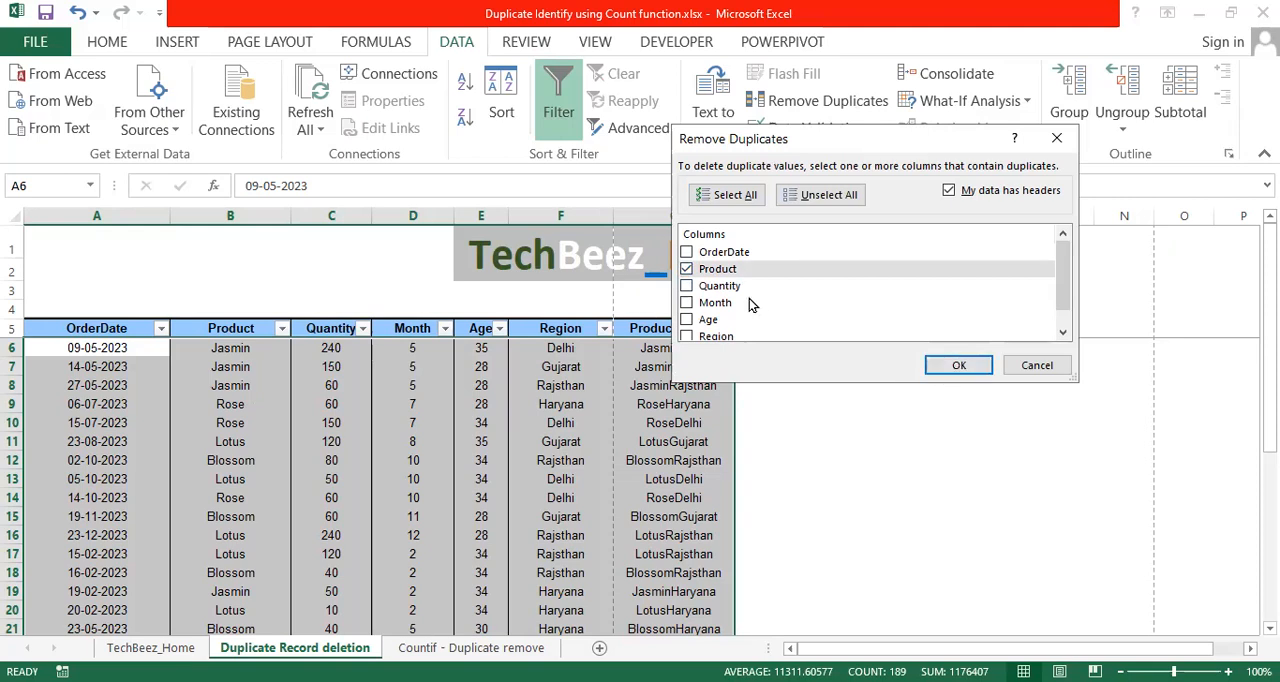
{"action": "left_click", "coordinate": [958, 367]}
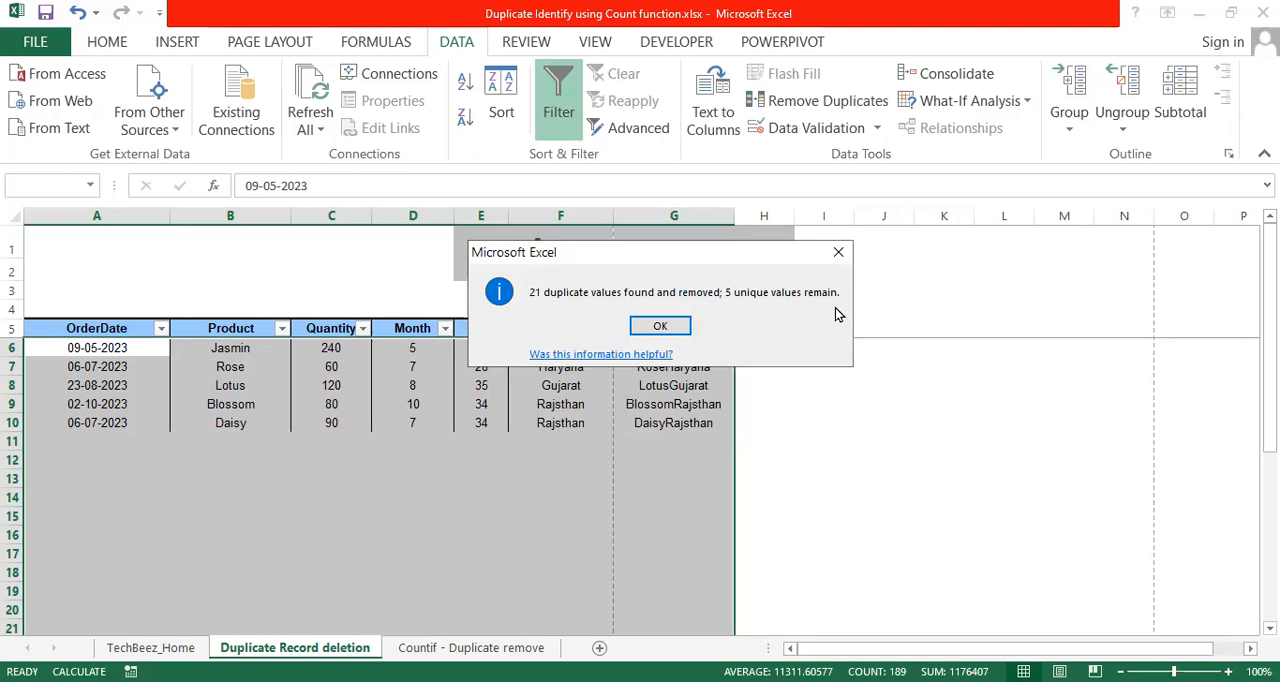
{"action": "left_click", "coordinate": [664, 326]}
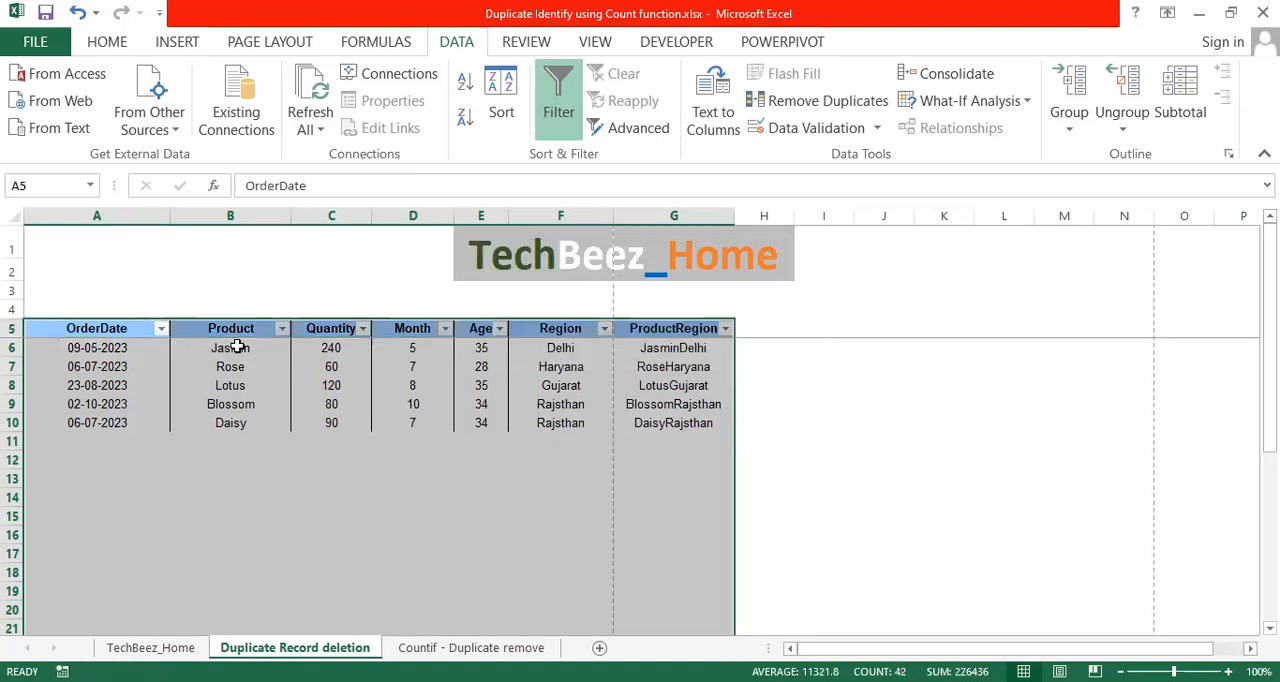
Examine the remaining records in the Product column and the order date kept for Jasmin.
{"action": "left_click", "coordinate": [237, 347]}
{"action": "left_click", "coordinate": [256, 367]}
{"action": "left_click", "coordinate": [251, 386]}
{"action": "left_click", "coordinate": [254, 406]}
{"action": "left_click", "coordinate": [257, 426]}
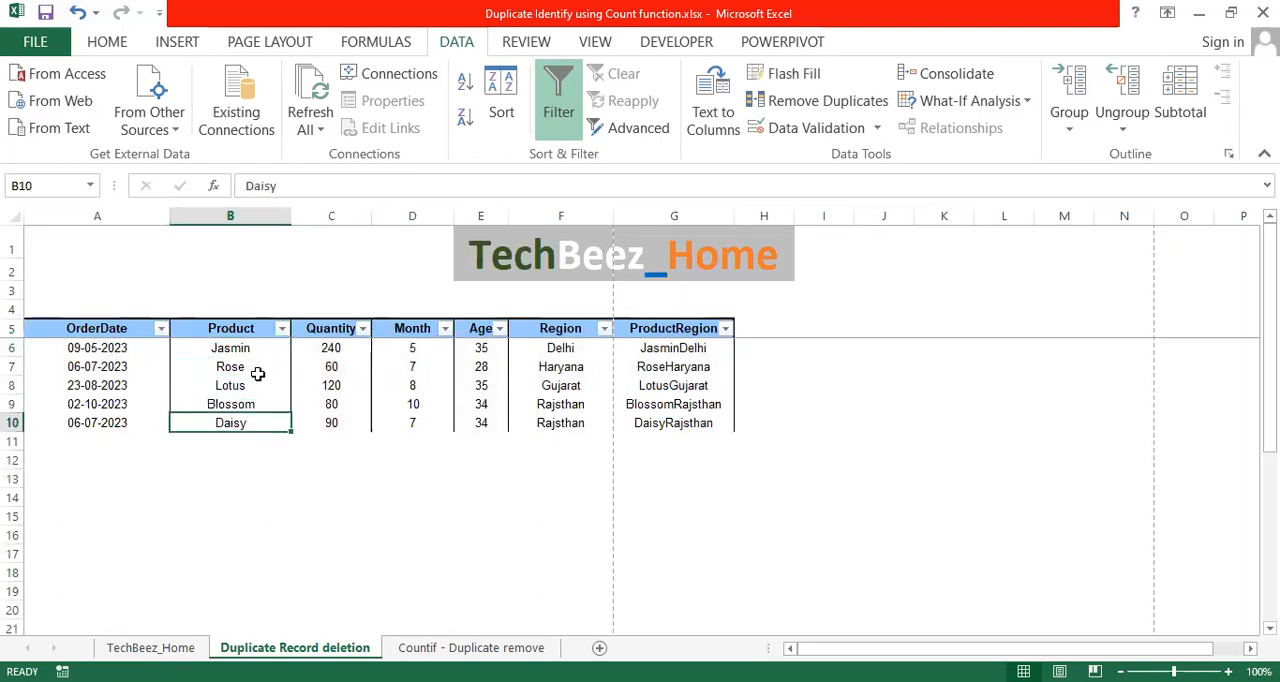
{"action": "left_click_drag", "start_coordinate": [265, 344], "coordinate": [258, 422]}
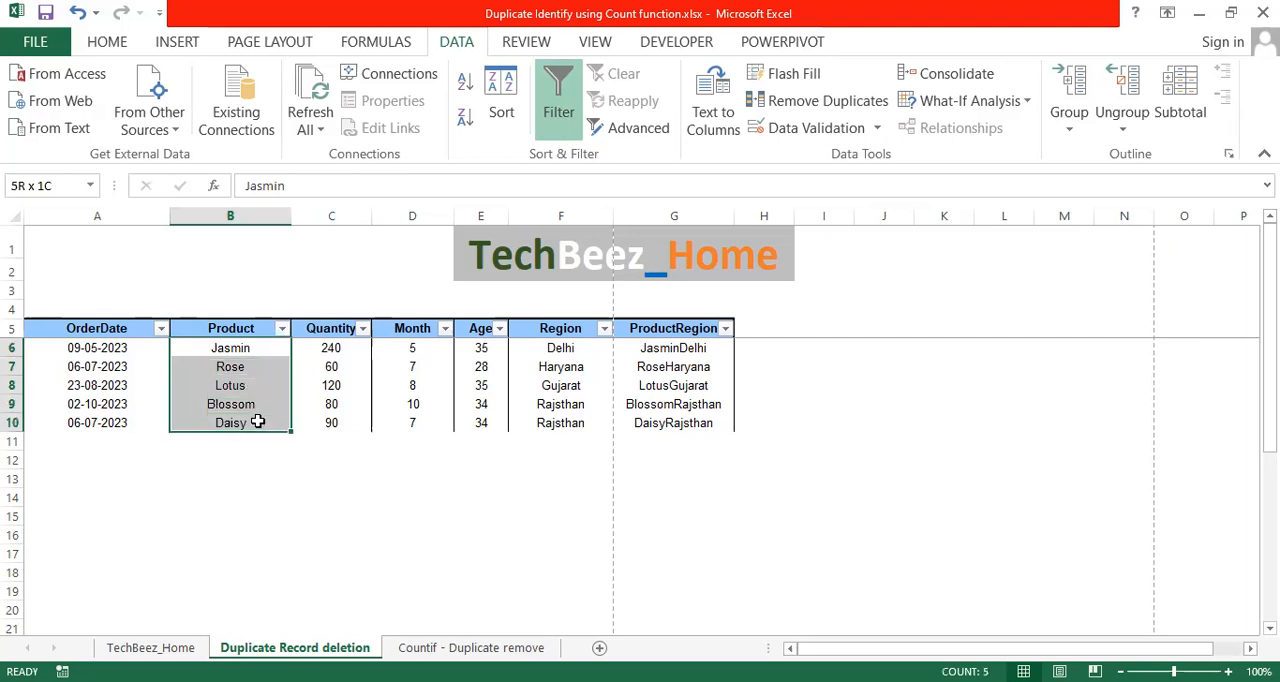
{"action": "left_click_drag", "start_coordinate": [265, 347], "coordinate": [257, 423]}
{"action": "left_click", "coordinate": [249, 436]}
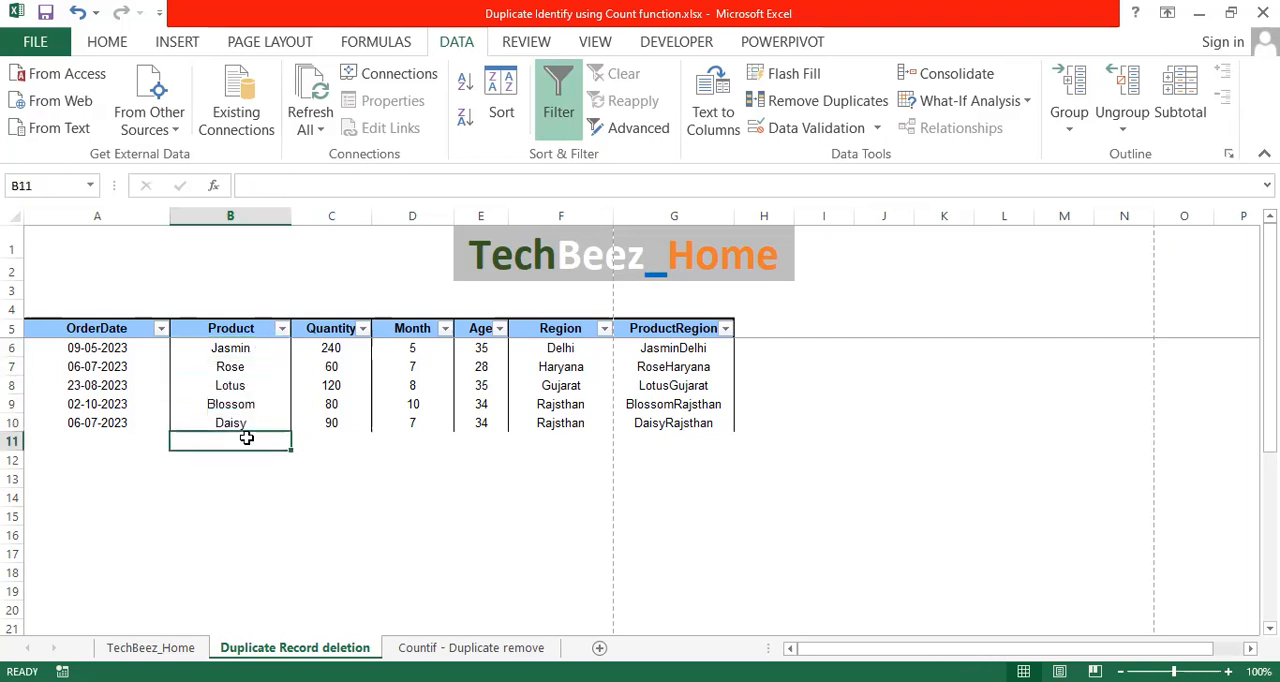
{"action": "left_click", "coordinate": [114, 348]}
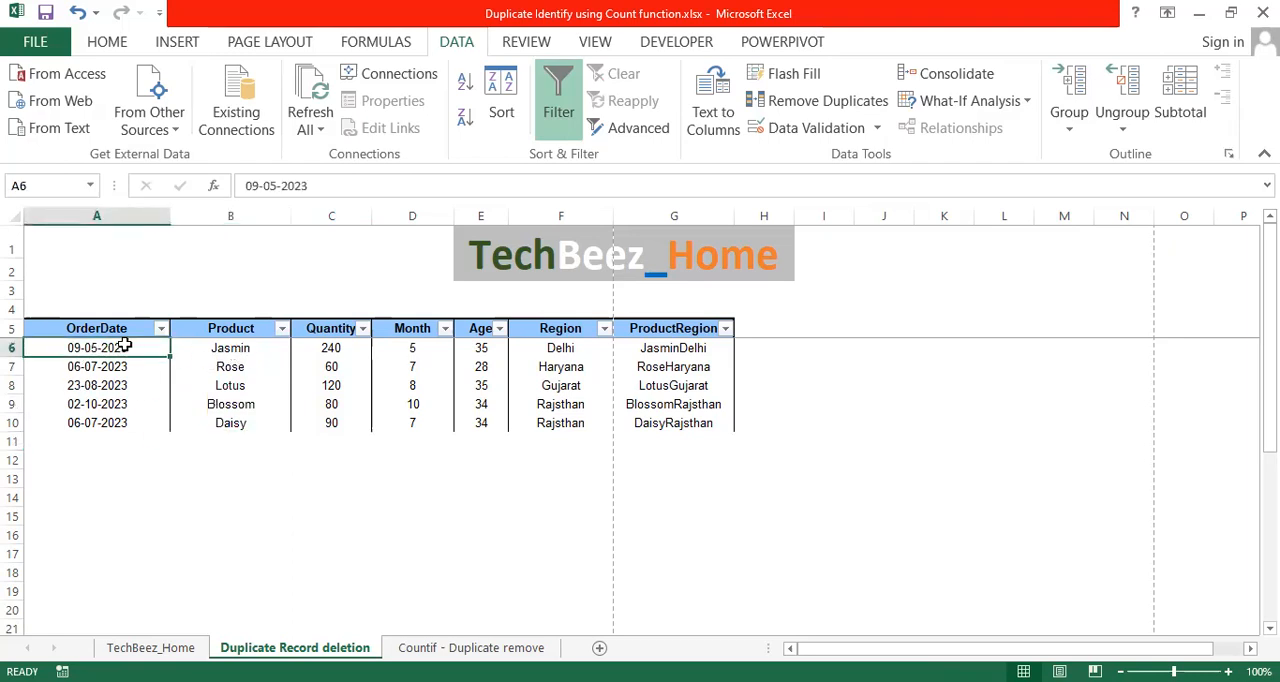
{"action": "left_click", "coordinate": [178, 350]}
{"action": "left_click", "coordinate": [104, 351]}
{"action": "left_click", "coordinate": [237, 351]}
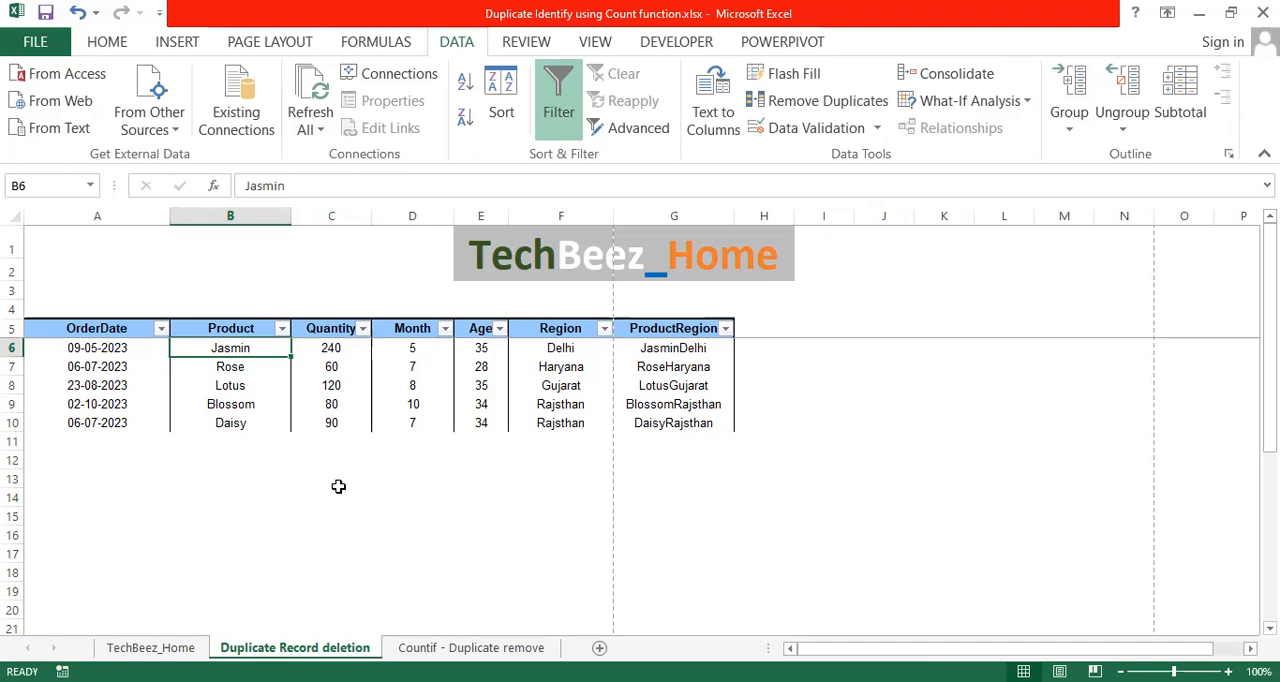
Undo the duplicate removal and review the first Jasmin rows of the table.
{"action": "key", "text": "ctrl+z"}
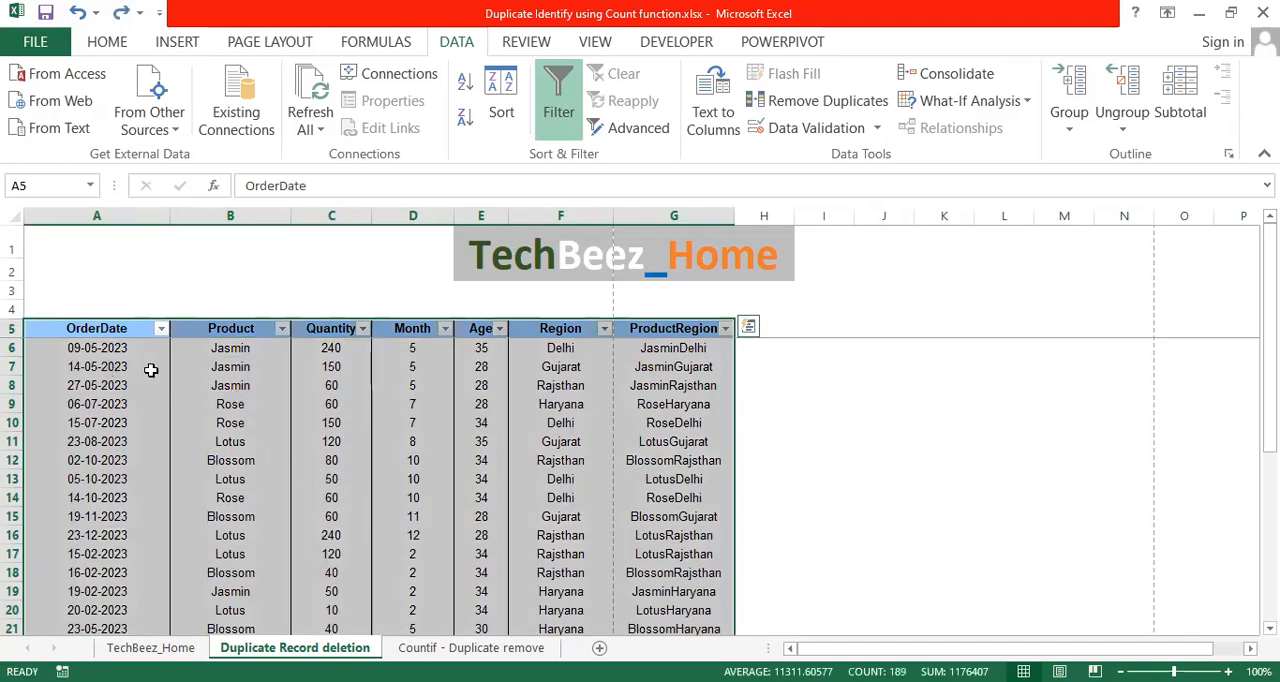
{"action": "left_click", "coordinate": [232, 346]}
{"action": "left_click", "coordinate": [96, 364]}
{"action": "left_click_drag", "start_coordinate": [96, 347], "coordinate": [610, 341]}
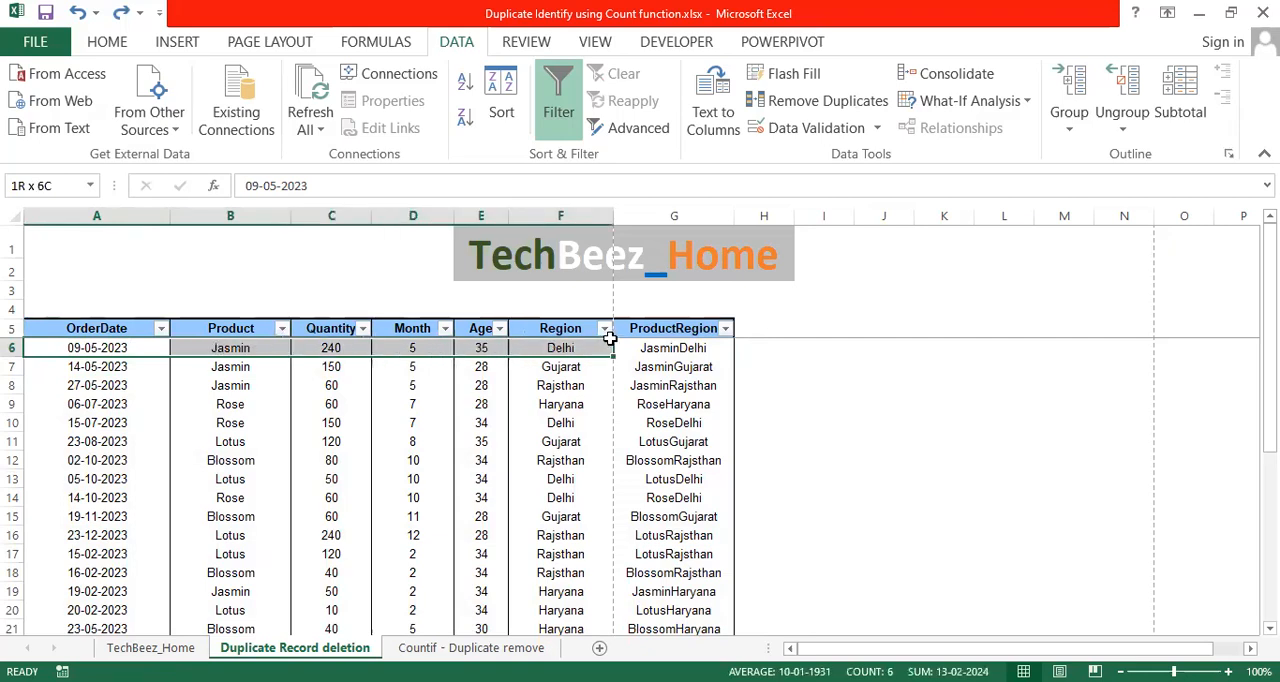
{"action": "left_click_drag", "start_coordinate": [104, 366], "coordinate": [707, 375]}
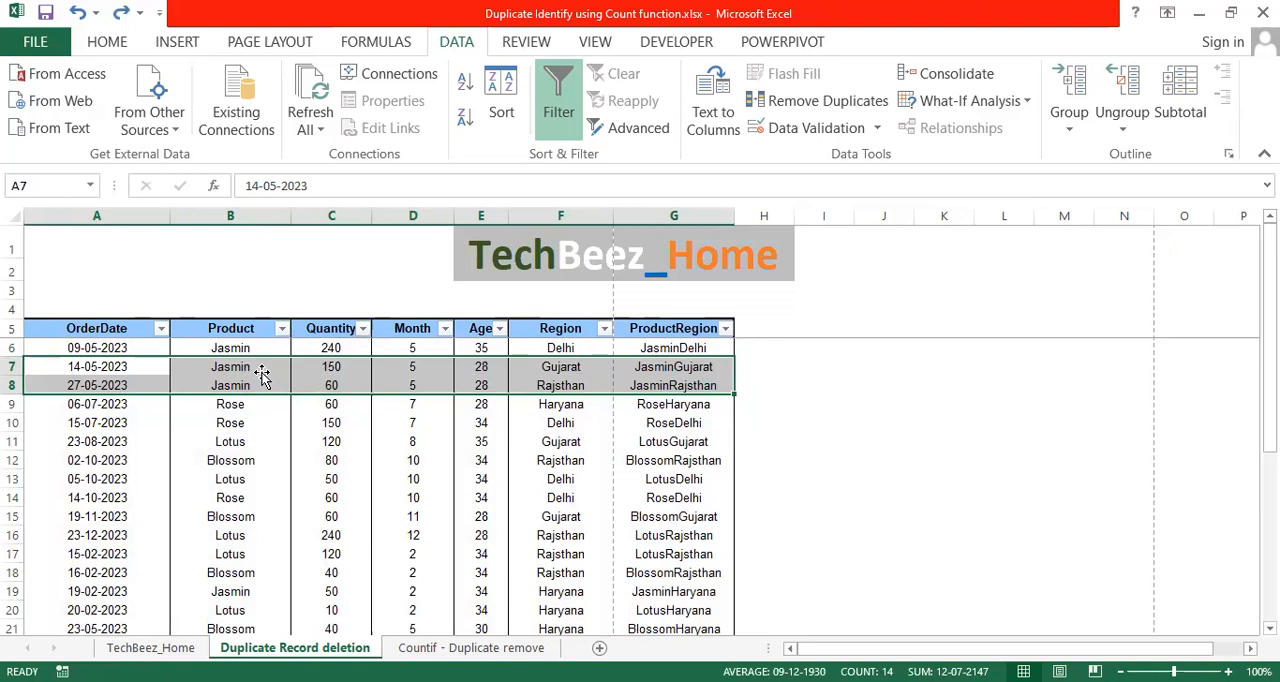
{"action": "left_click", "coordinate": [263, 420]}
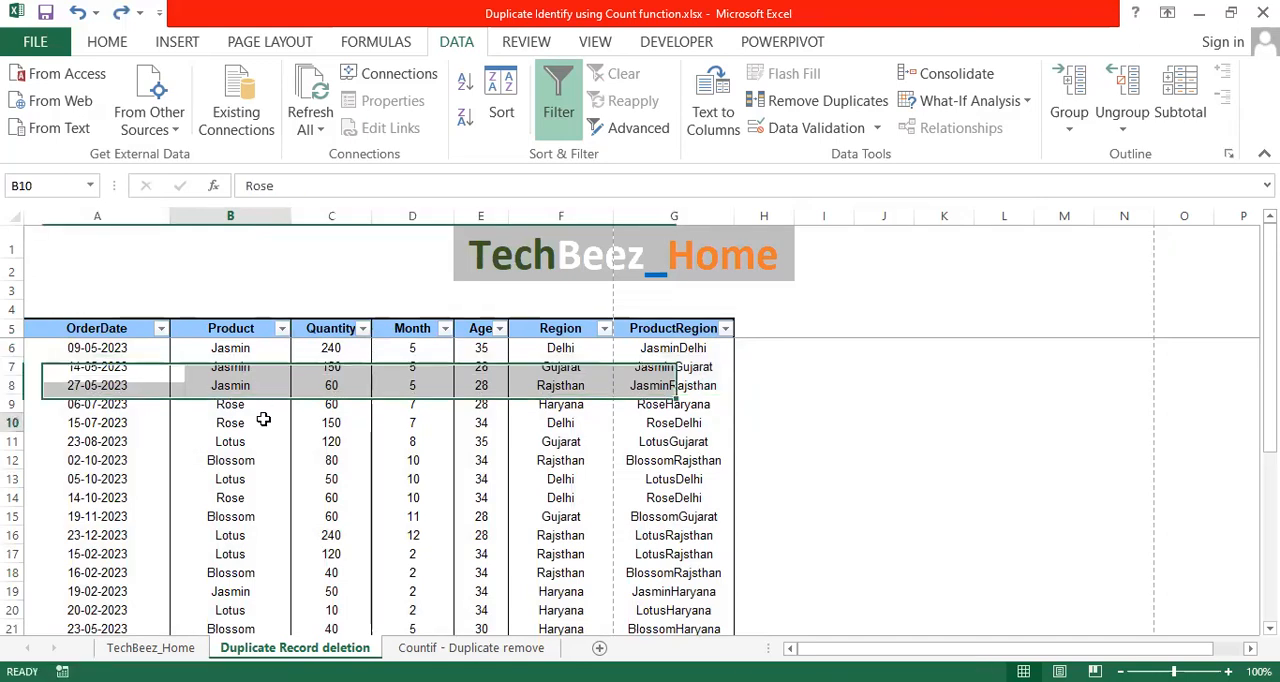
{"action": "left_click", "coordinate": [118, 350]}
{"action": "left_click", "coordinate": [108, 398]}
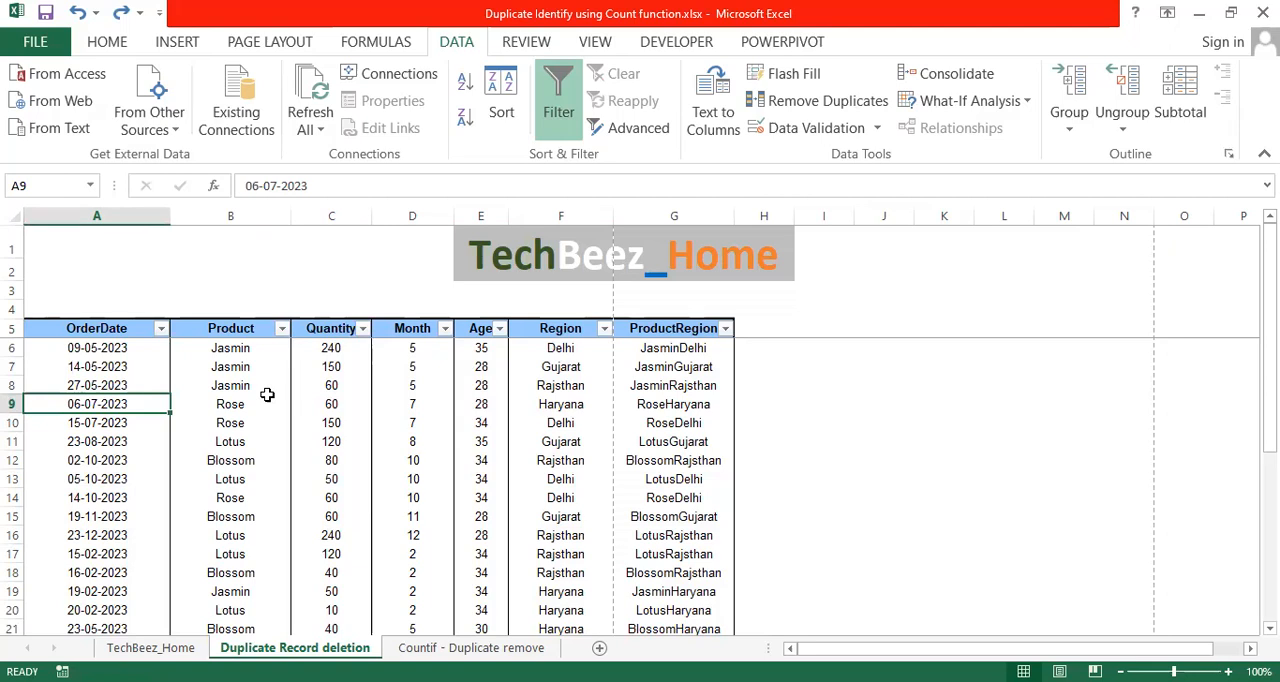
{"action": "left_click", "coordinate": [245, 349]}
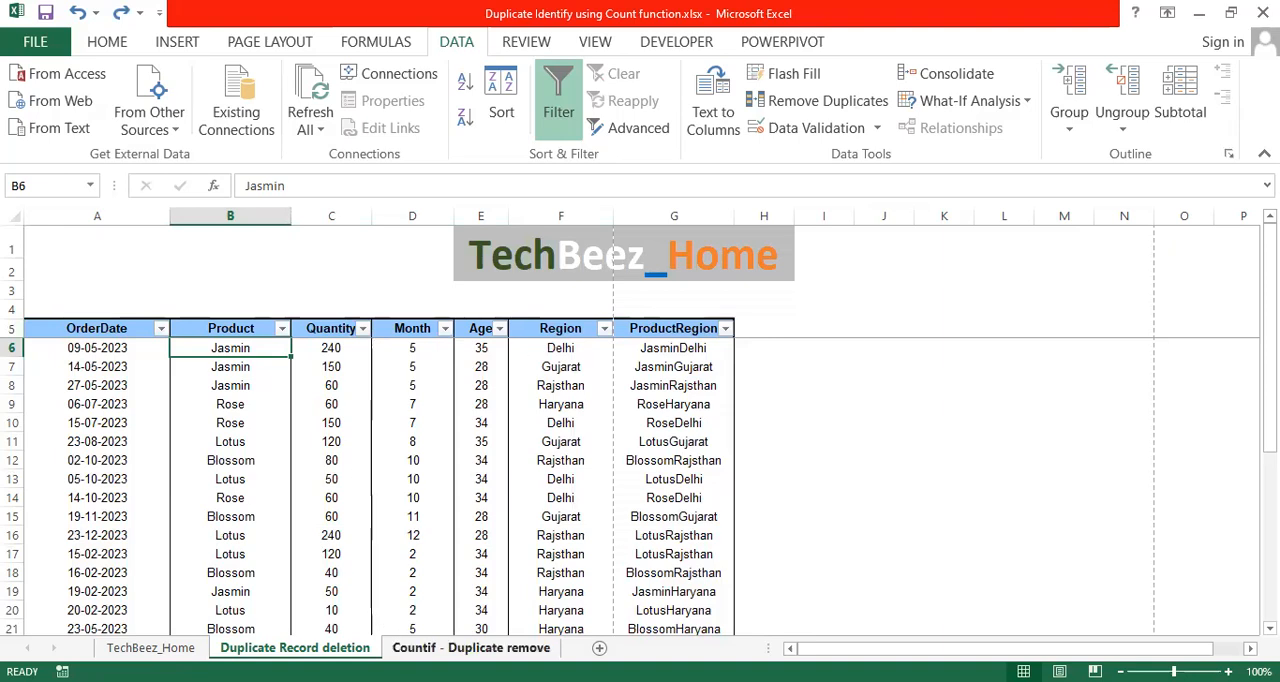
Open the Countif - Duplicate remove sheet and review its OrderDate, ProductRegion and Duplicate Count of Product columns.
{"action": "left_click", "coordinate": [470, 648]}
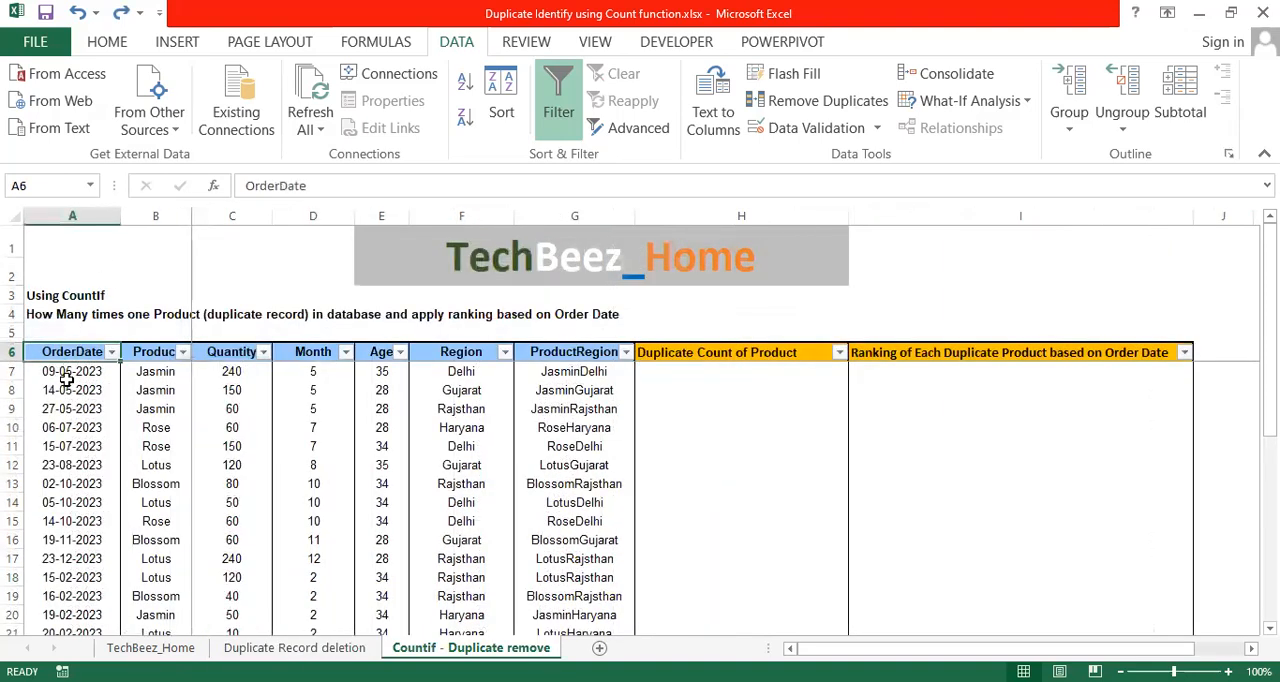
{"action": "left_click", "coordinate": [66, 374]}
{"action": "left_click", "coordinate": [50, 352]}
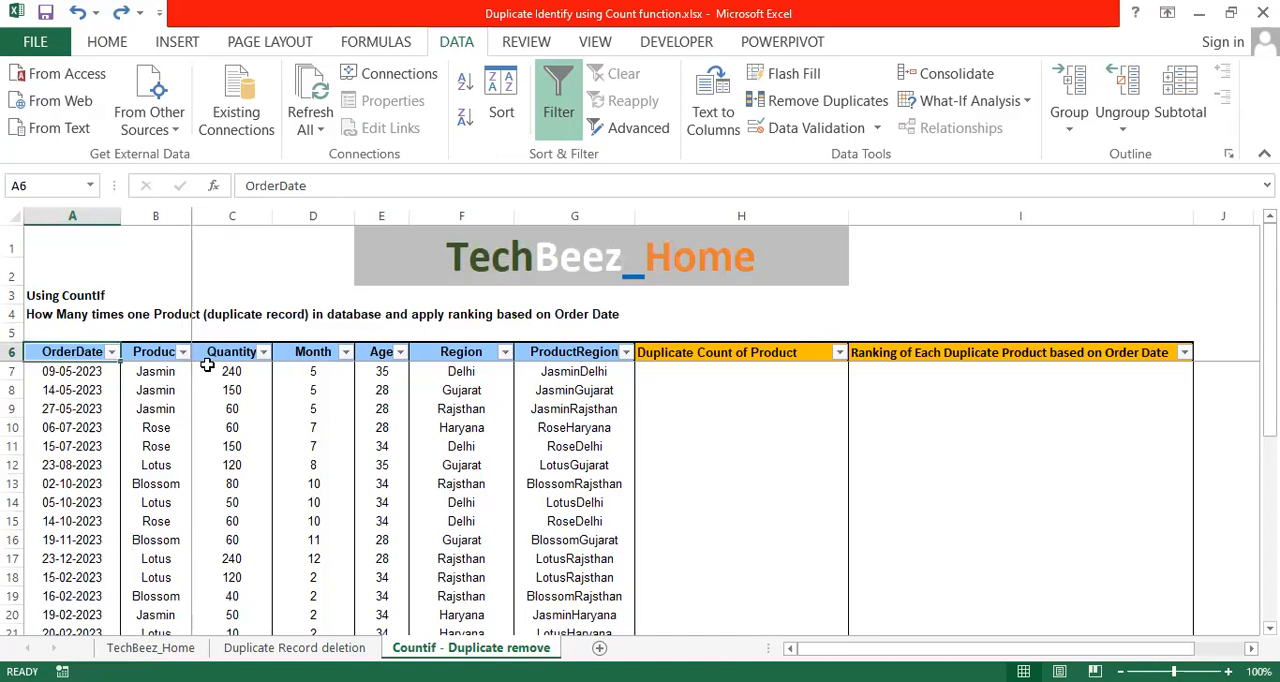
{"action": "left_click", "coordinate": [520, 409], "text": "shift"}
{"action": "left_click", "coordinate": [585, 371]}
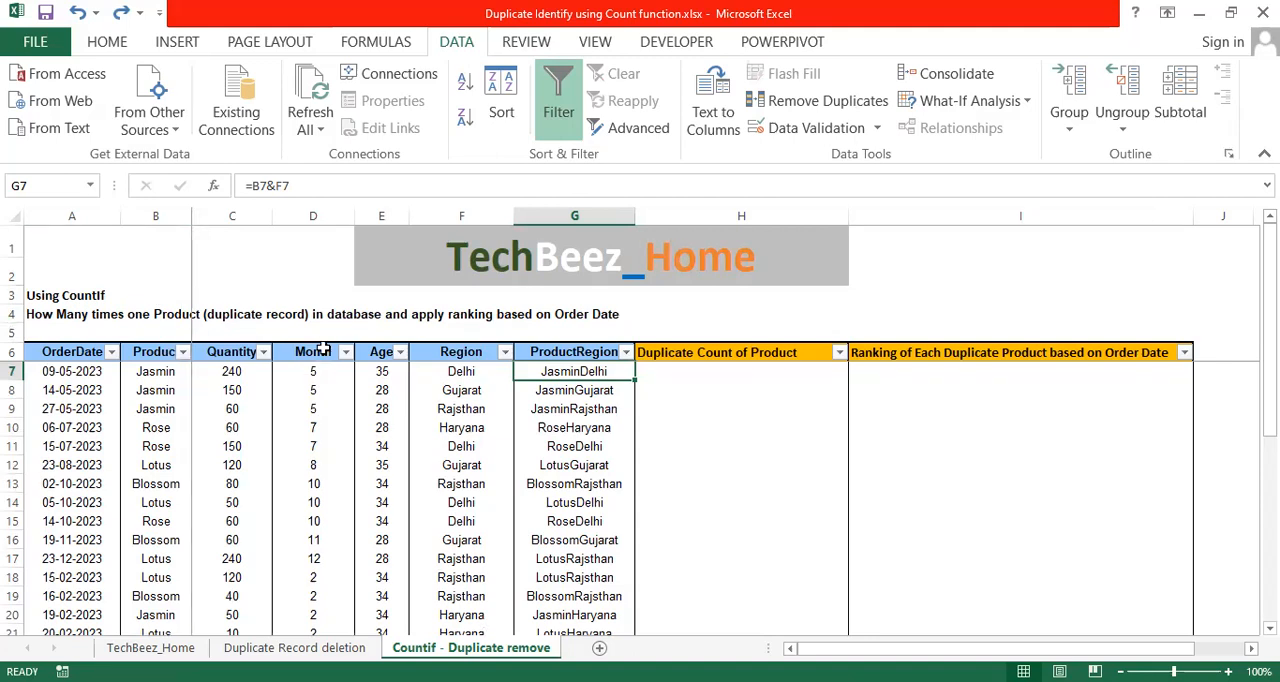
{"action": "left_click", "coordinate": [694, 360]}
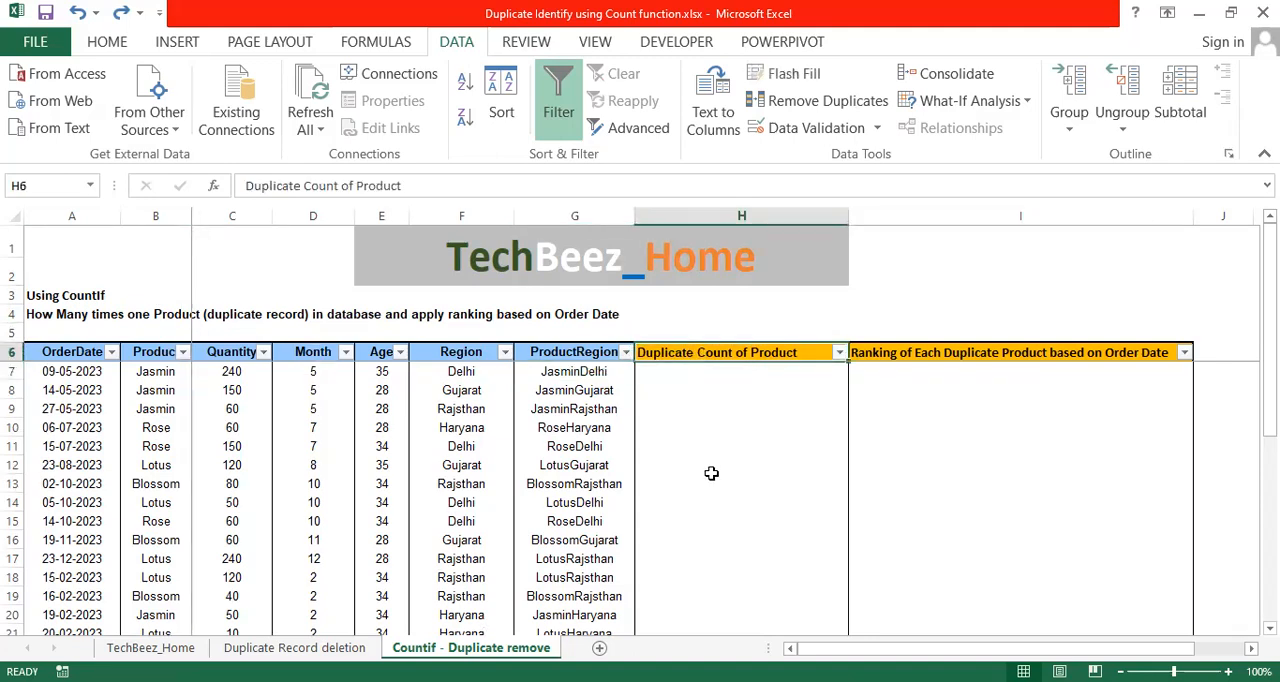
Start a COUNTIF formula in cell H7 under Duplicate Count of Product, using the absolute product range $B$7:$B$32.
{"action": "left_click", "coordinate": [729, 373]}
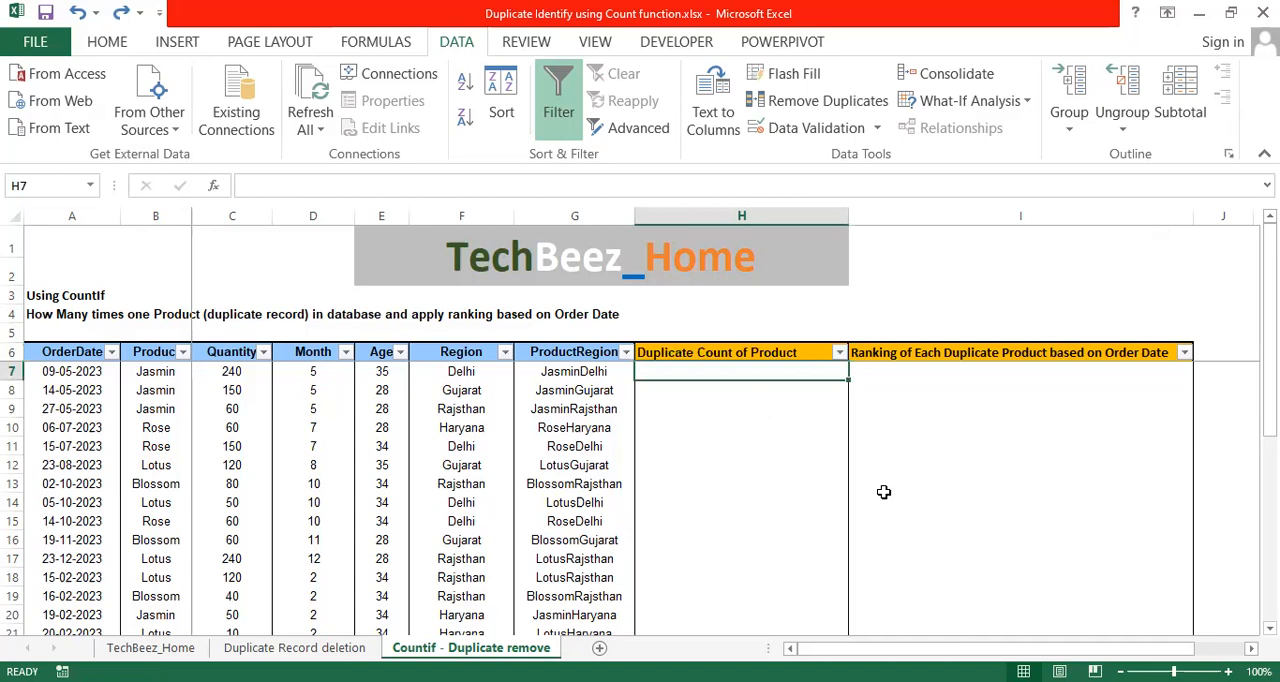
{"action": "type", "text": "="}
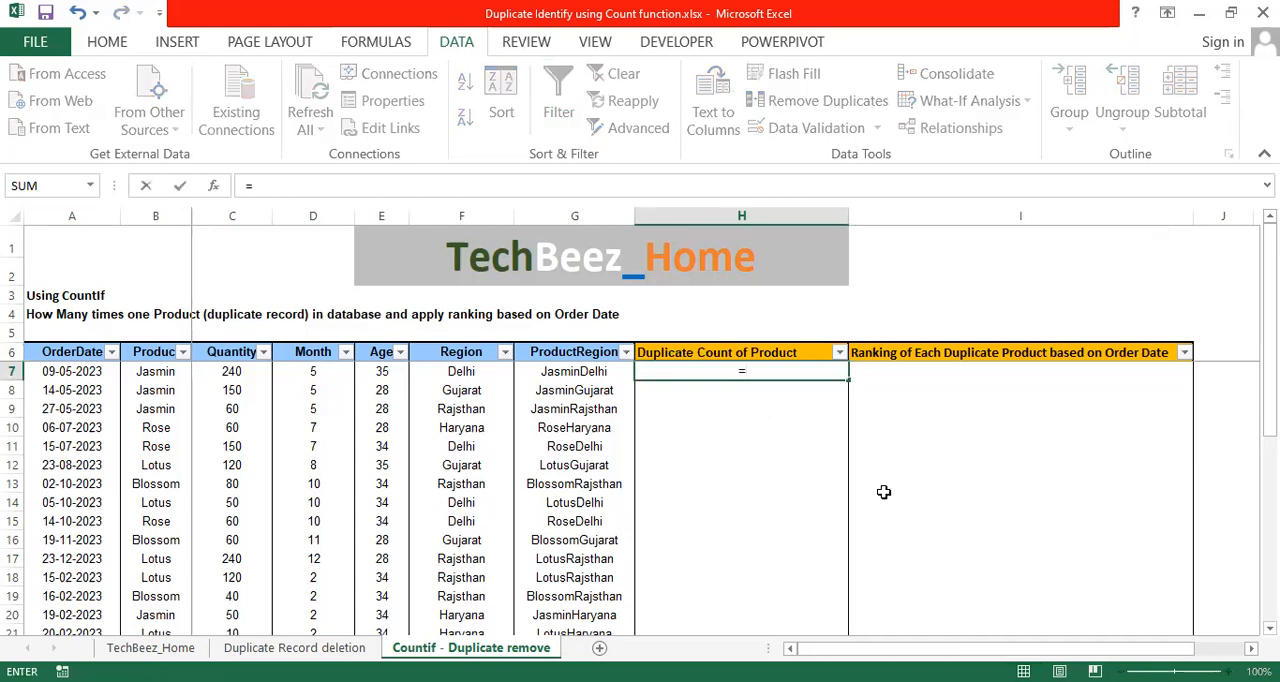
{"action": "type", "text": "Count"}
{"action": "key", "text": "Down"}
{"action": "key", "text": "Down"}
{"action": "key", "text": "Down"}
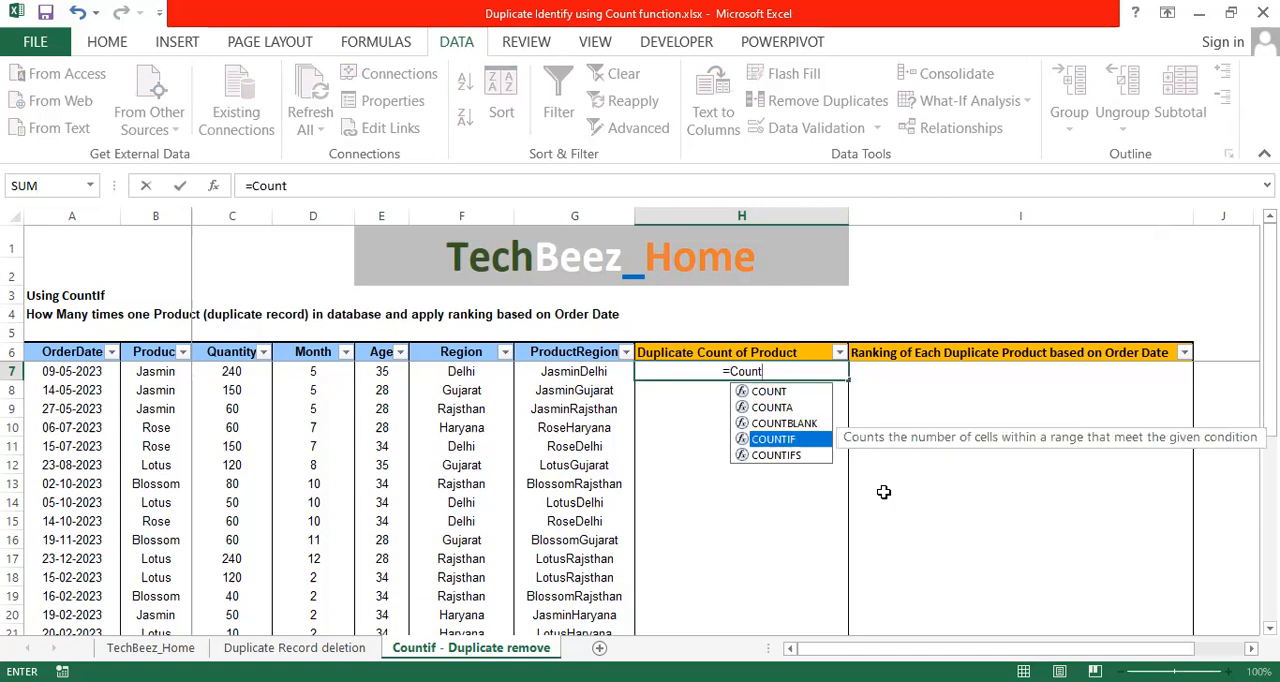
{"action": "key", "text": "Tab"}
{"action": "key", "text": "Left"}
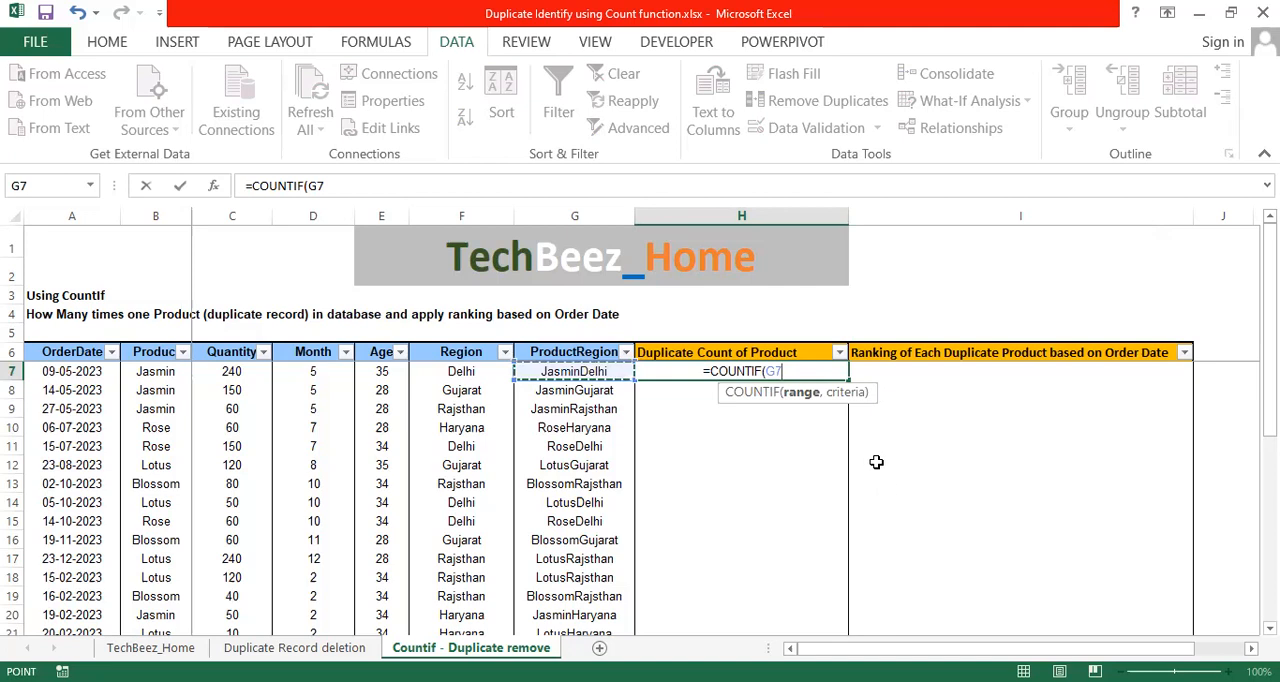
{"action": "key", "text": "Left"}
{"action": "key", "text": "Left"}
{"action": "key", "text": "Left"}
{"action": "key", "text": "Left"}
{"action": "key", "text": "Left"}
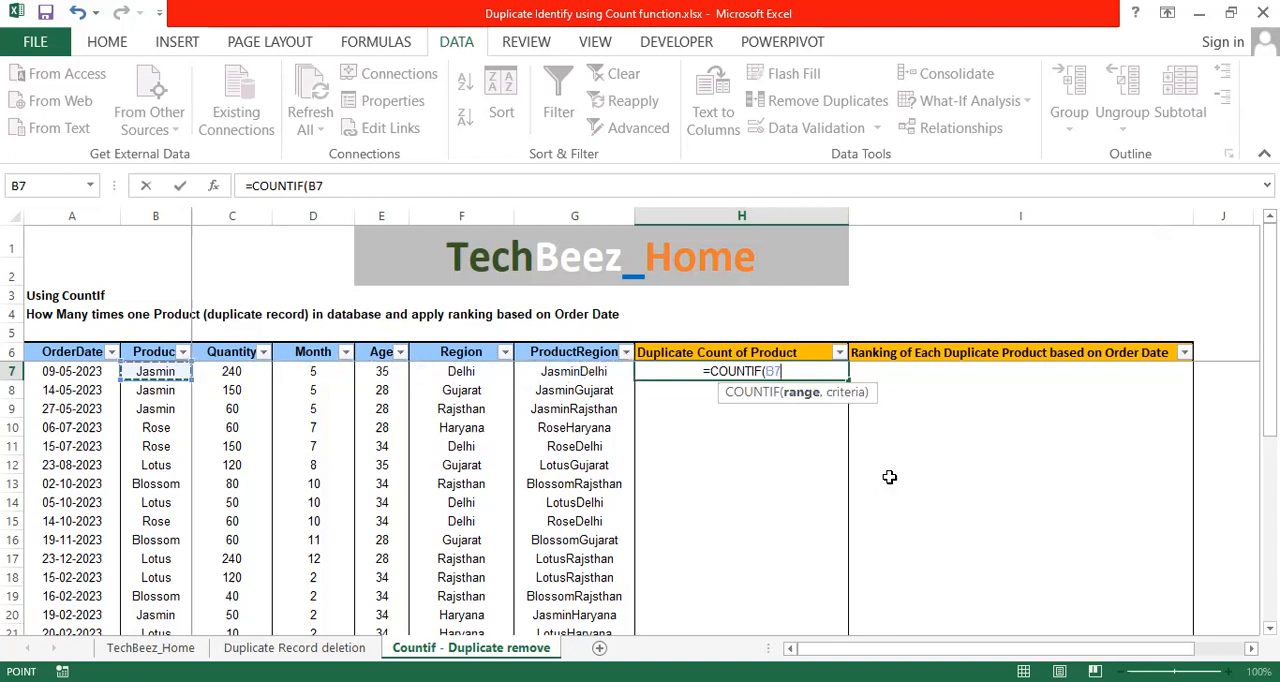
{"action": "key", "text": "ctrl+shift+Down"}
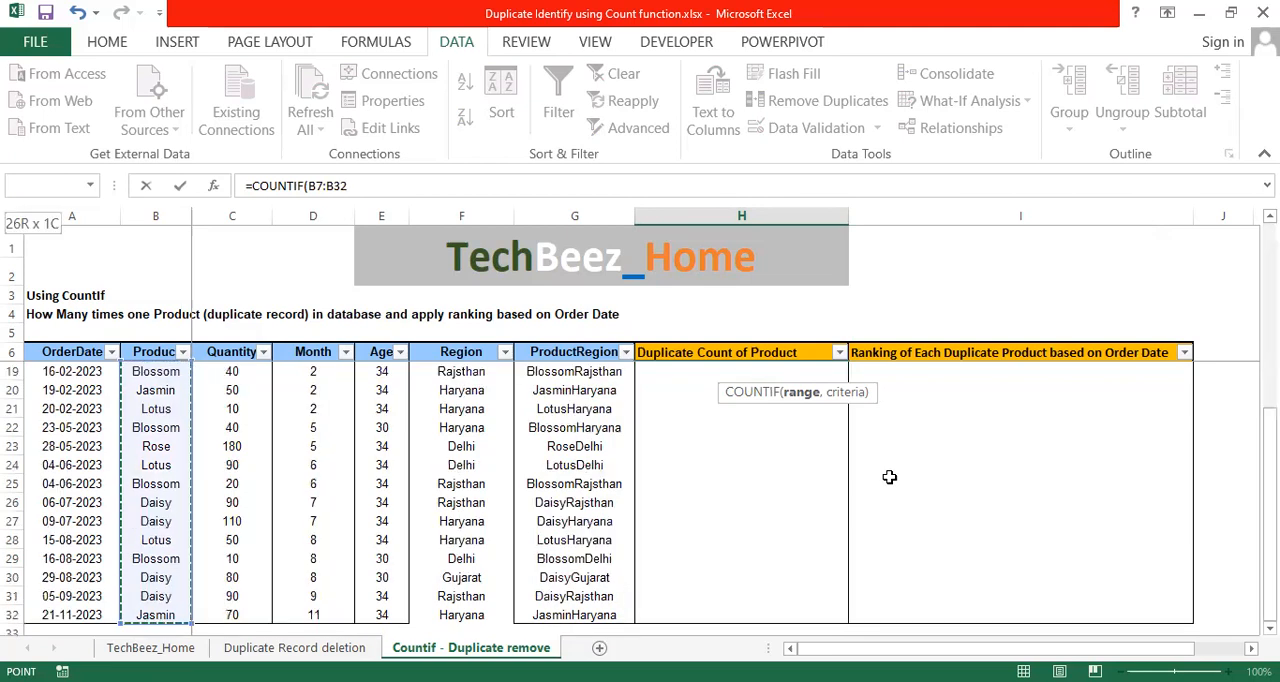
{"action": "key", "text": "F4"}
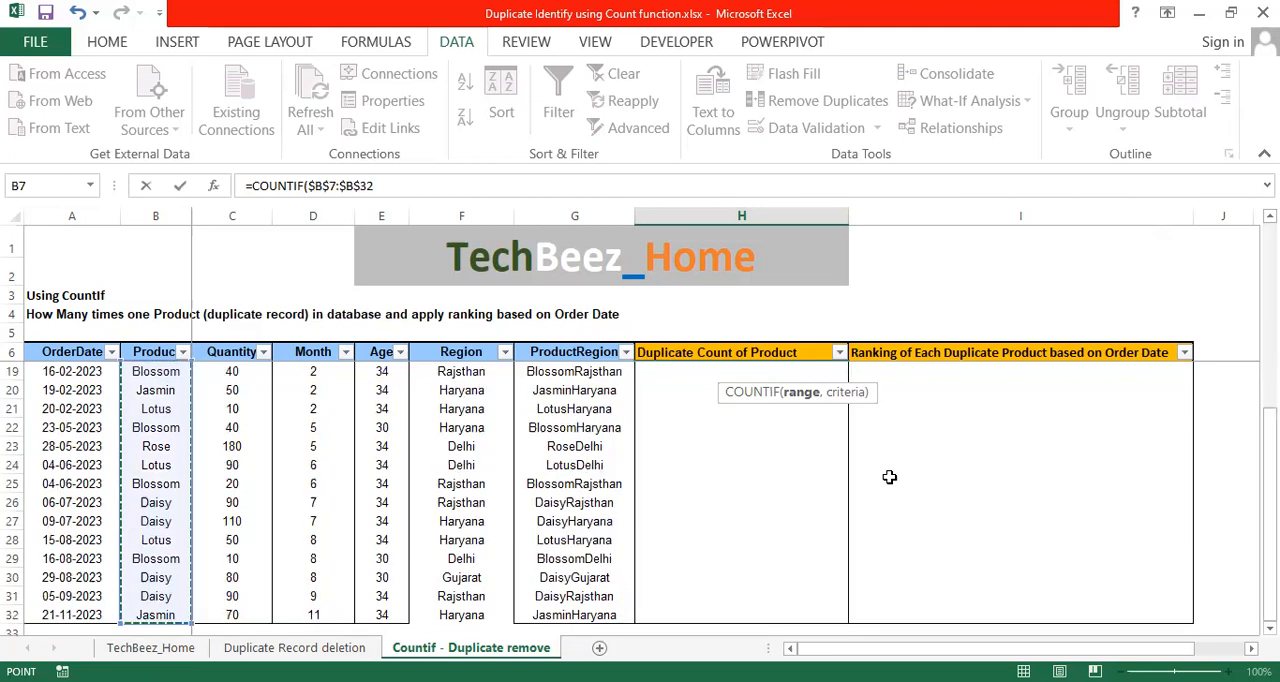
Complete the COUNTIF formula in H7 with $B7 as the criterion and enter it, keeping the cell selected.
{"action": "type", "text": ","}
{"action": "key", "text": "Up"}
{"action": "key", "text": "Down"}
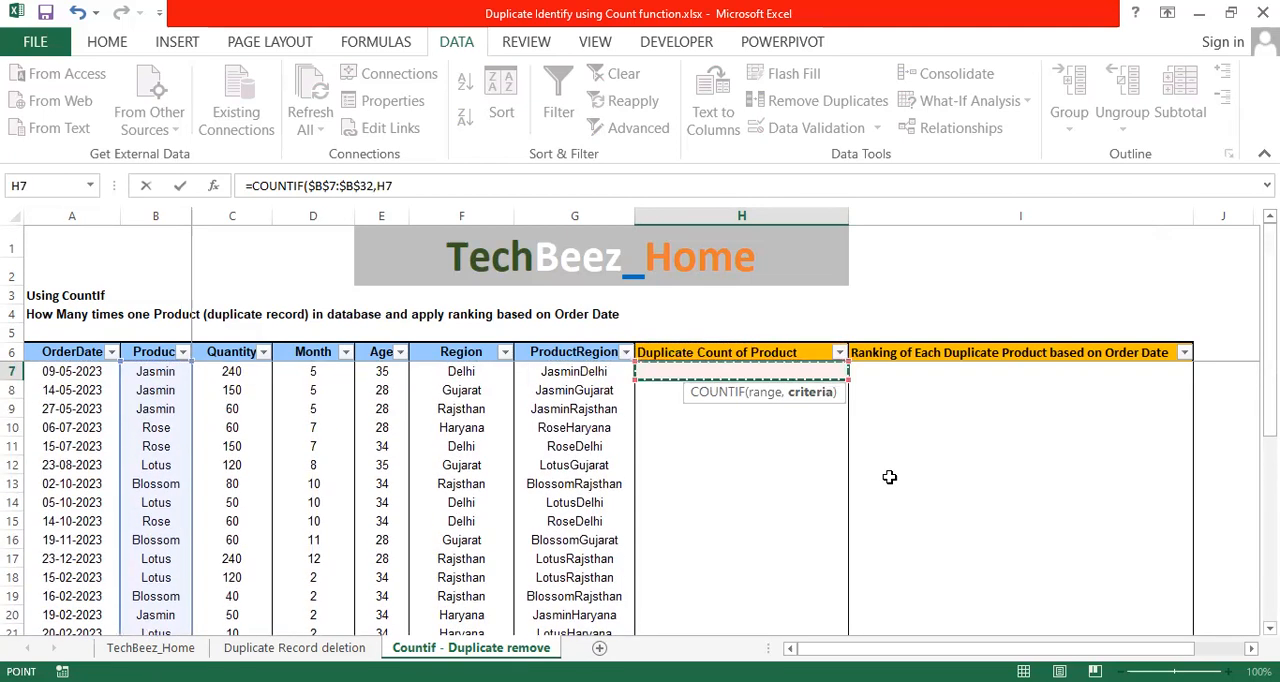
{"action": "key", "text": "Left"}
{"action": "key", "text": "Left"}
{"action": "key", "text": "Left"}
{"action": "key", "text": "Left"}
{"action": "key", "text": "Left"}
{"action": "key", "text": "Left"}
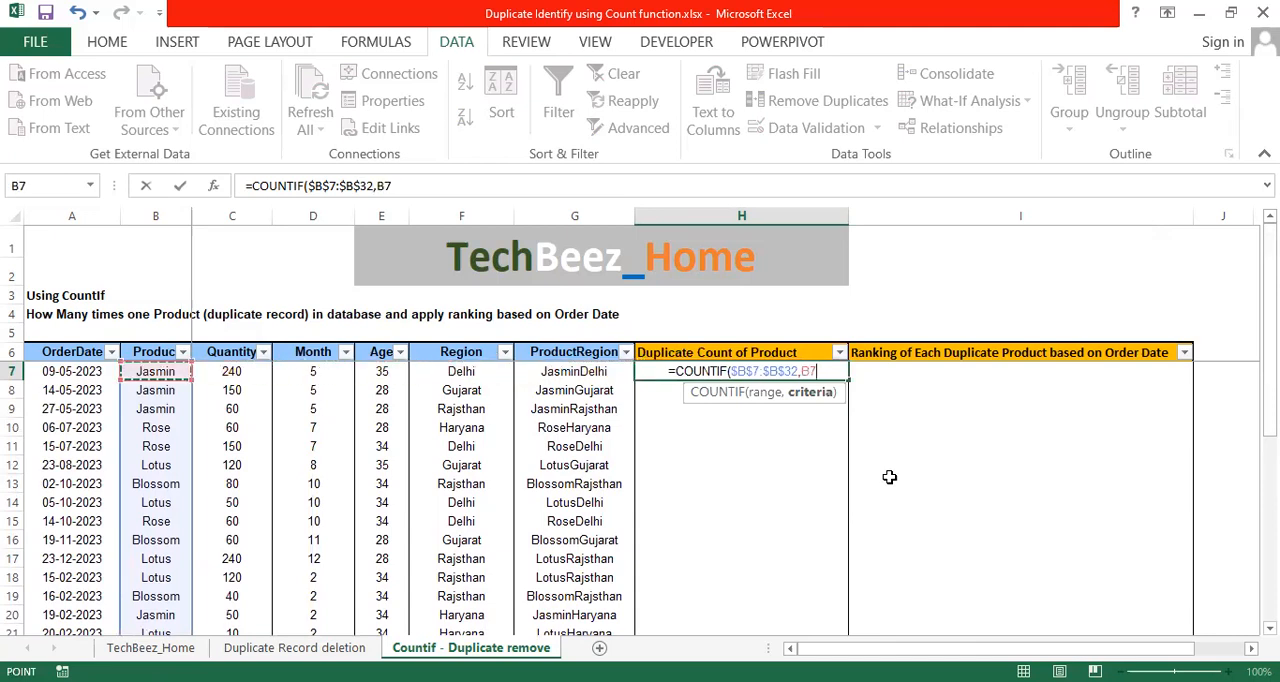
{"action": "key", "text": "F4"}
{"action": "key", "text": "F4"}
{"action": "key", "text": "F4"}
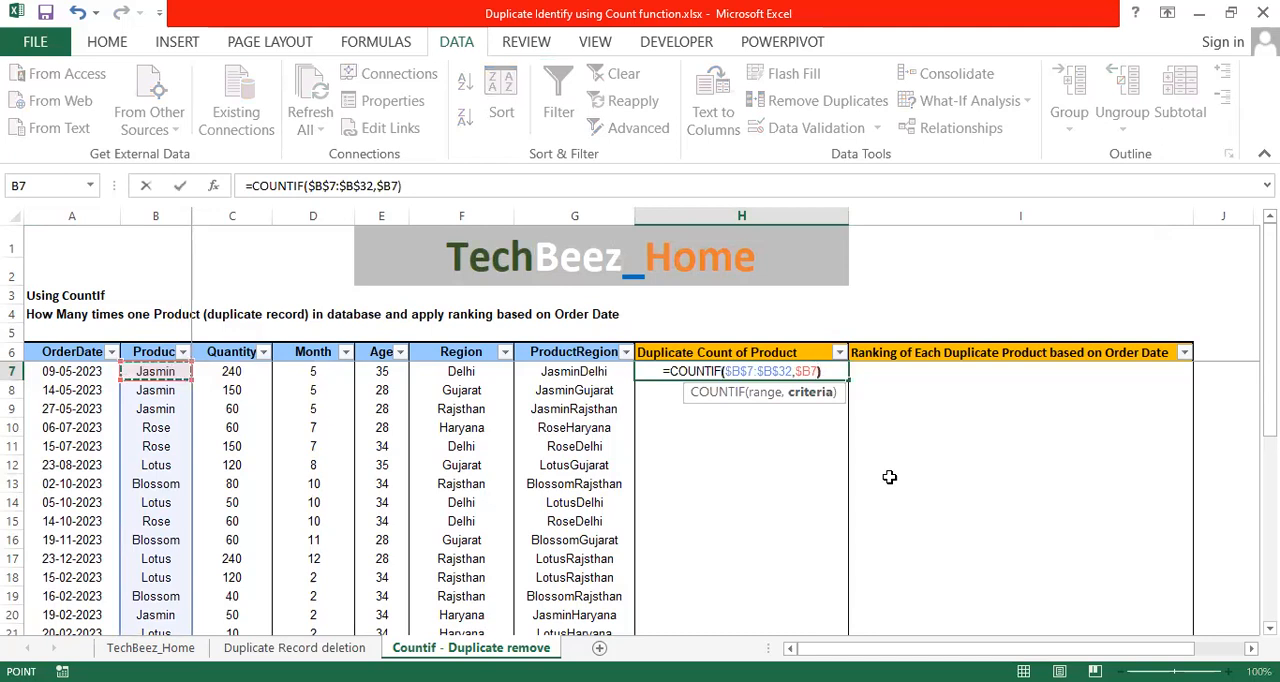
{"action": "type", "text": ")"}
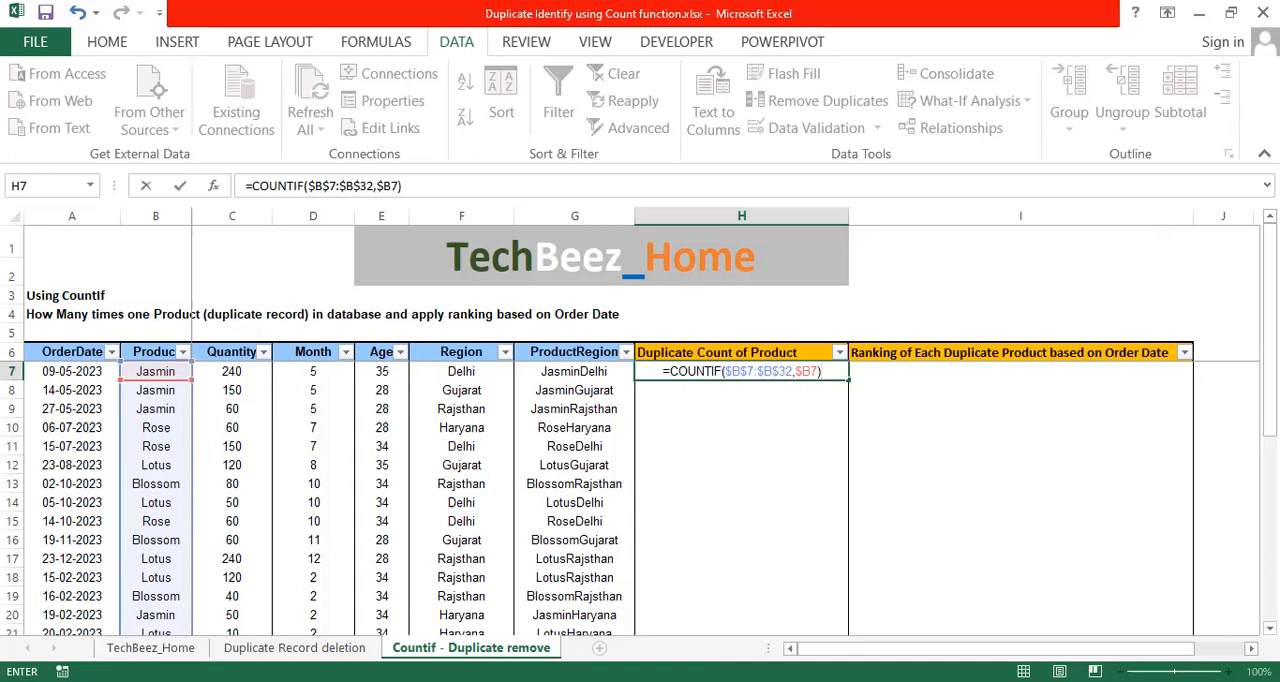
{"action": "key", "text": "ctrl+Return"}
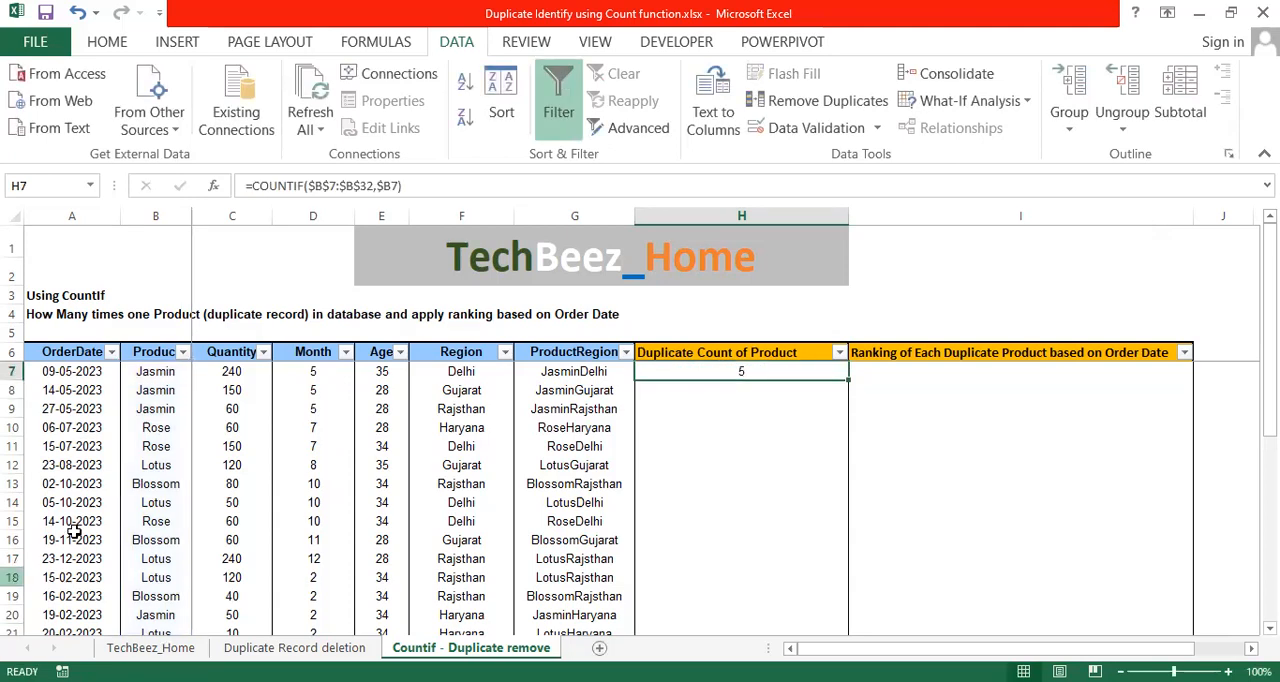
Copy the COUNTIF formula from H7 down to H32, pasting formulas only, and end copy mode.
{"action": "key", "text": "ctrl+c"}
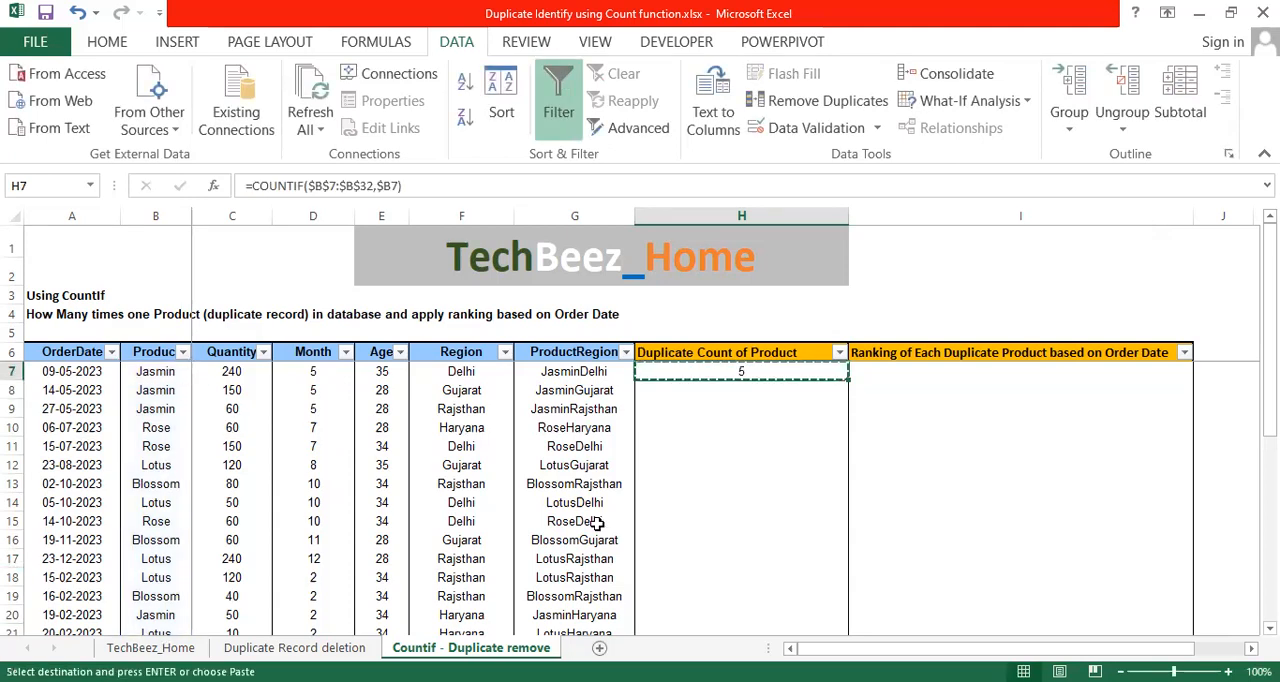
{"action": "key", "text": "Left"}
{"action": "key", "text": "ctrl+Down"}
{"action": "key", "text": "Right"}
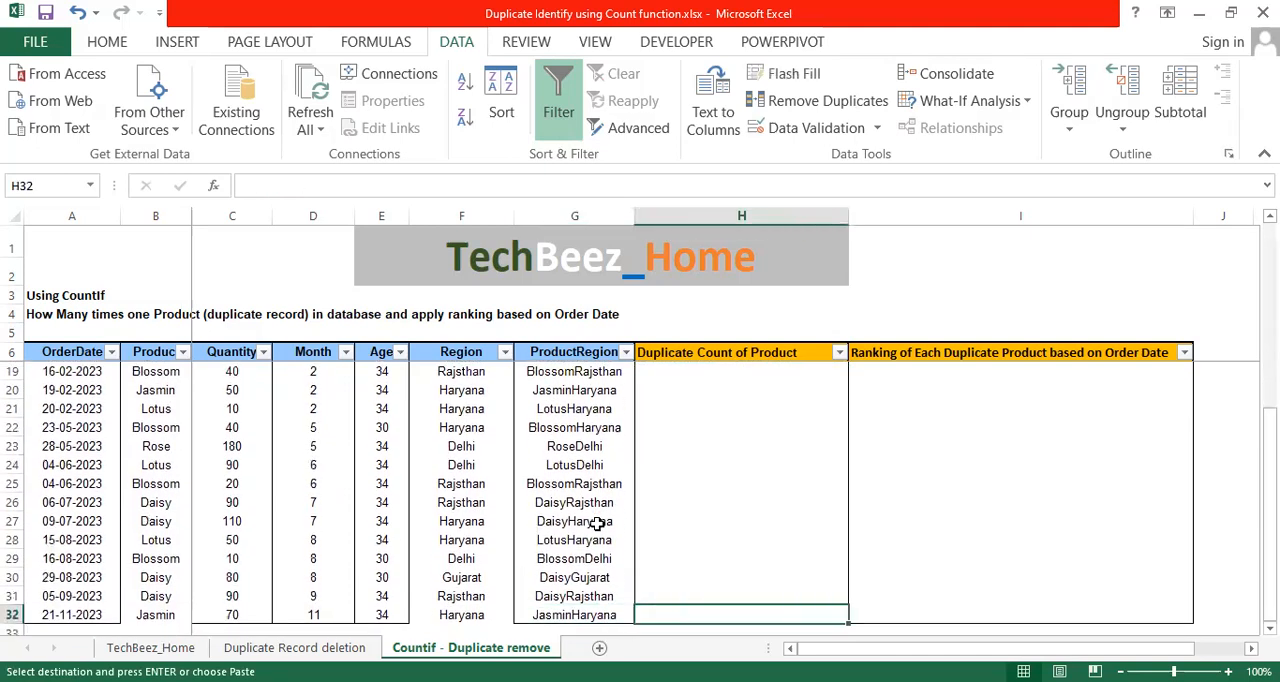
{"action": "key", "text": "ctrl+shift+Up"}
{"action": "key", "text": "alt+e"}
{"action": "key", "text": "s"}
{"action": "key", "text": "f"}
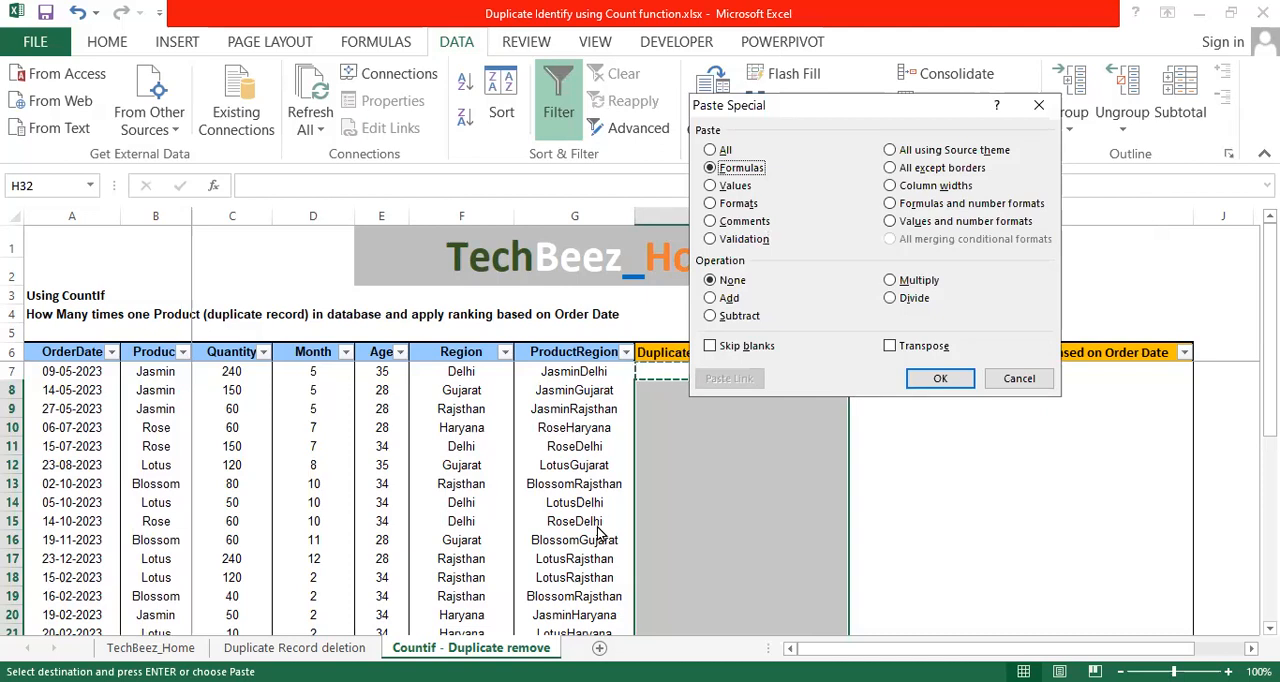
{"action": "key", "text": "Return"}
{"action": "key", "text": "Up"}
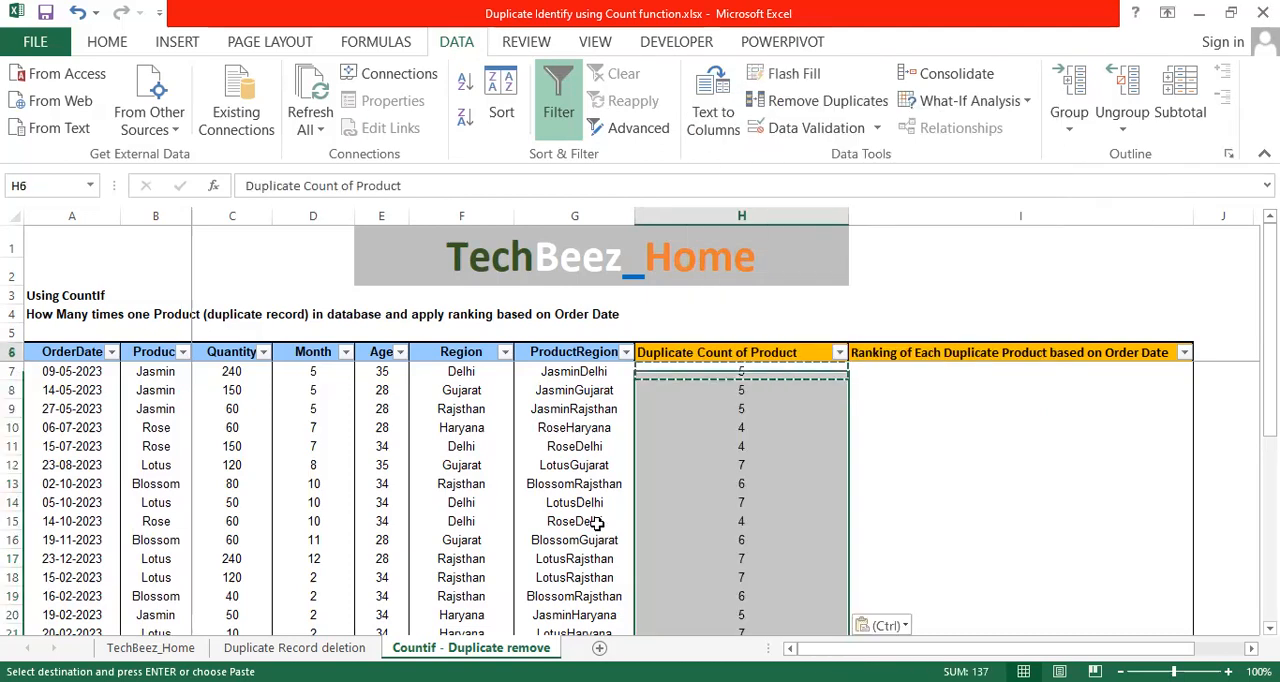
{"action": "key", "text": "Down"}
{"action": "key", "text": "Escape"}
Filter the Product column to show only the Jasmin records.
{"action": "key", "text": "Up"}
{"action": "key", "text": "Left"}
{"action": "key", "text": "Left"}
{"action": "key", "text": "Left"}
{"action": "key", "text": "Left"}
{"action": "key", "text": "Left"}
{"action": "key", "text": "Left"}
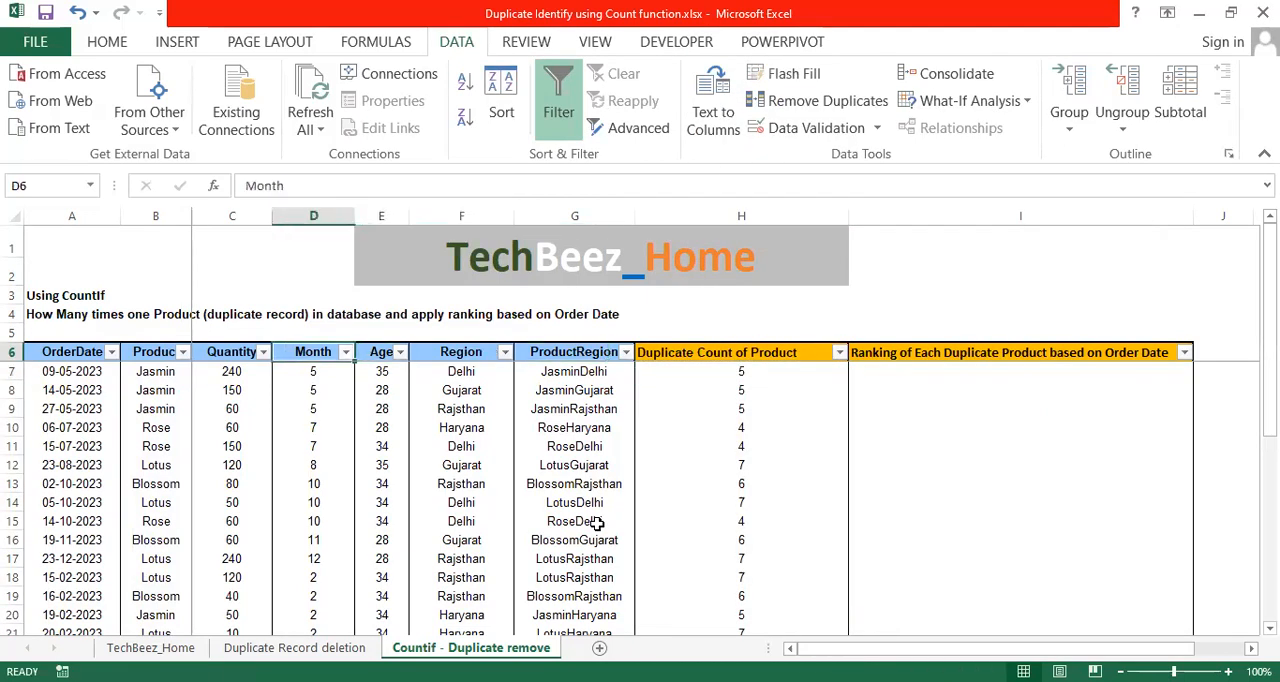
{"action": "key", "text": "alt+Down"}
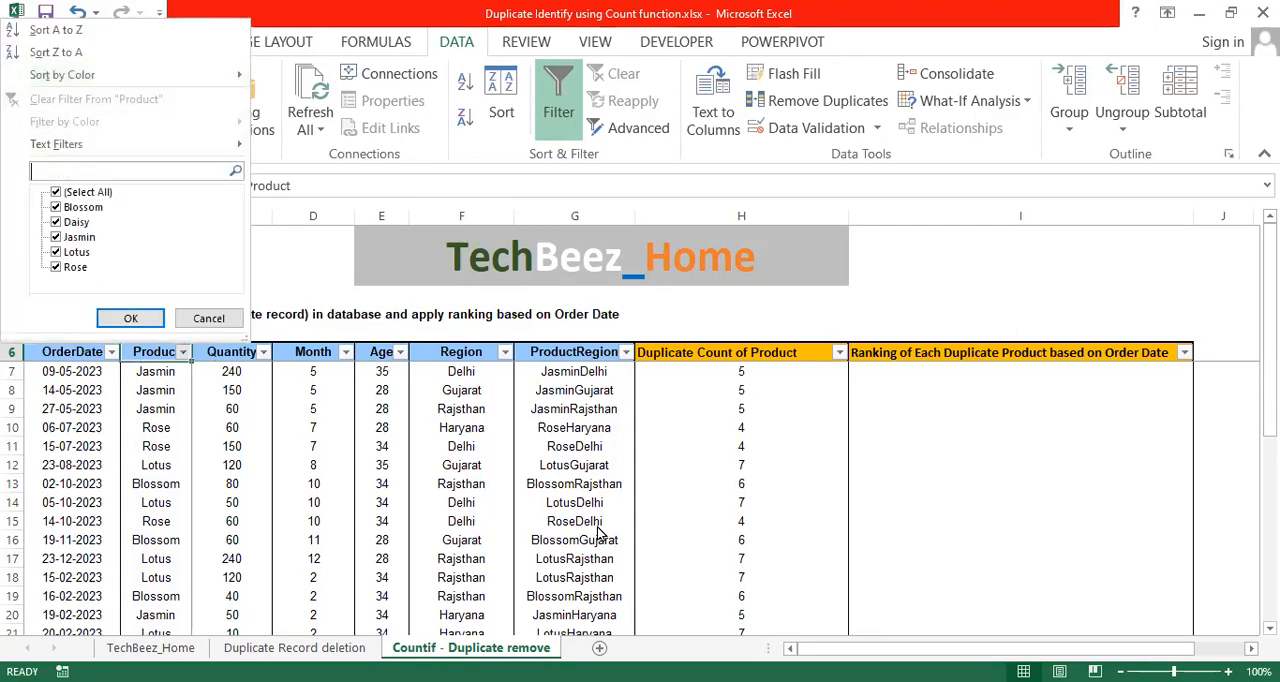
{"action": "key", "text": "space"}
{"action": "key", "text": "Down"}
{"action": "key", "text": "Down"}
{"action": "key", "text": "Down"}
{"action": "key", "text": "space"}
{"action": "key", "text": "Tab"}
{"action": "key", "text": "Return"}
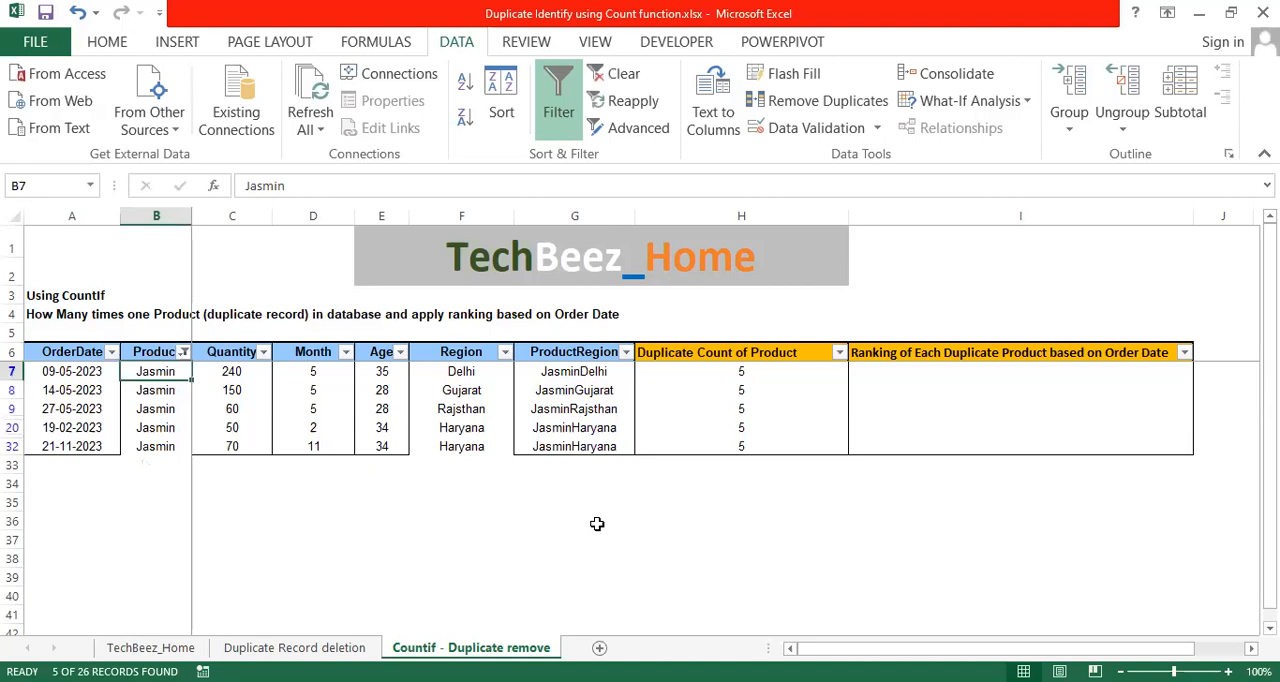
Compare the number of filtered Jasmin rows with the values and formulas in the Duplicate Count of Product column.
{"action": "key", "text": "ctrl+shift+Down"}
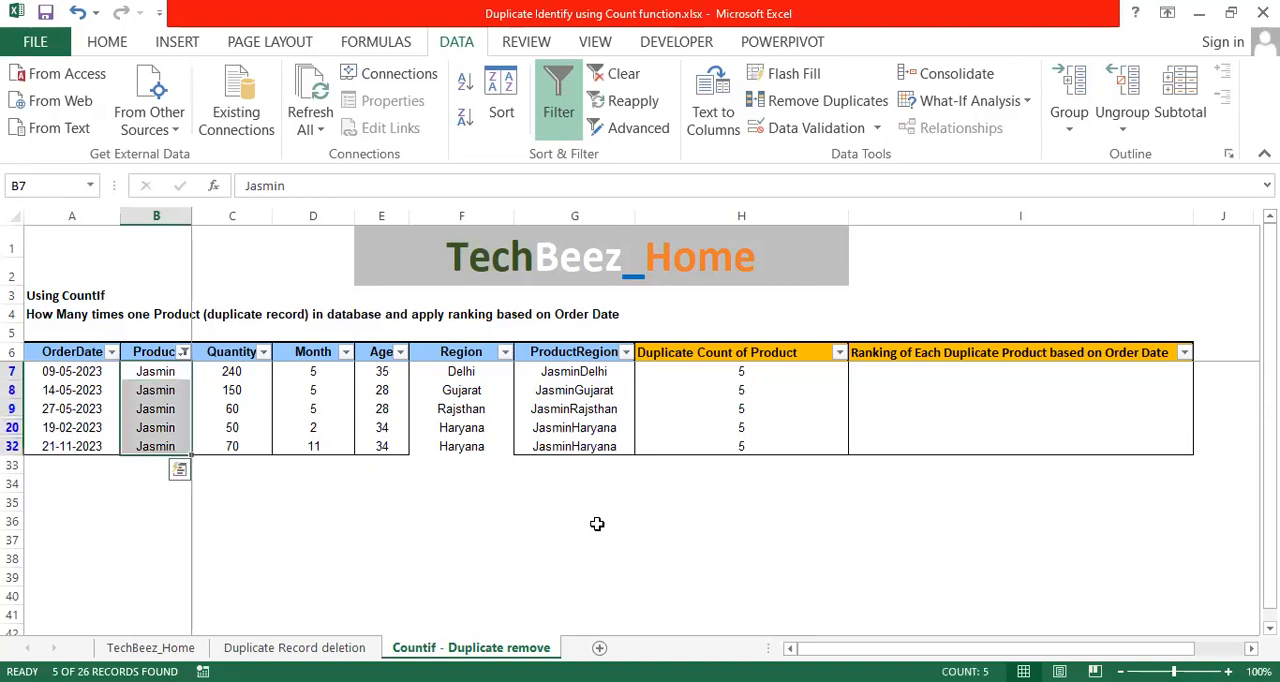
{"action": "key", "text": "Right"}
{"action": "key", "text": "Right"}
{"action": "key", "text": "Right"}
{"action": "key", "text": "Right"}
{"action": "key", "text": "Right"}
{"action": "key", "text": "Right"}
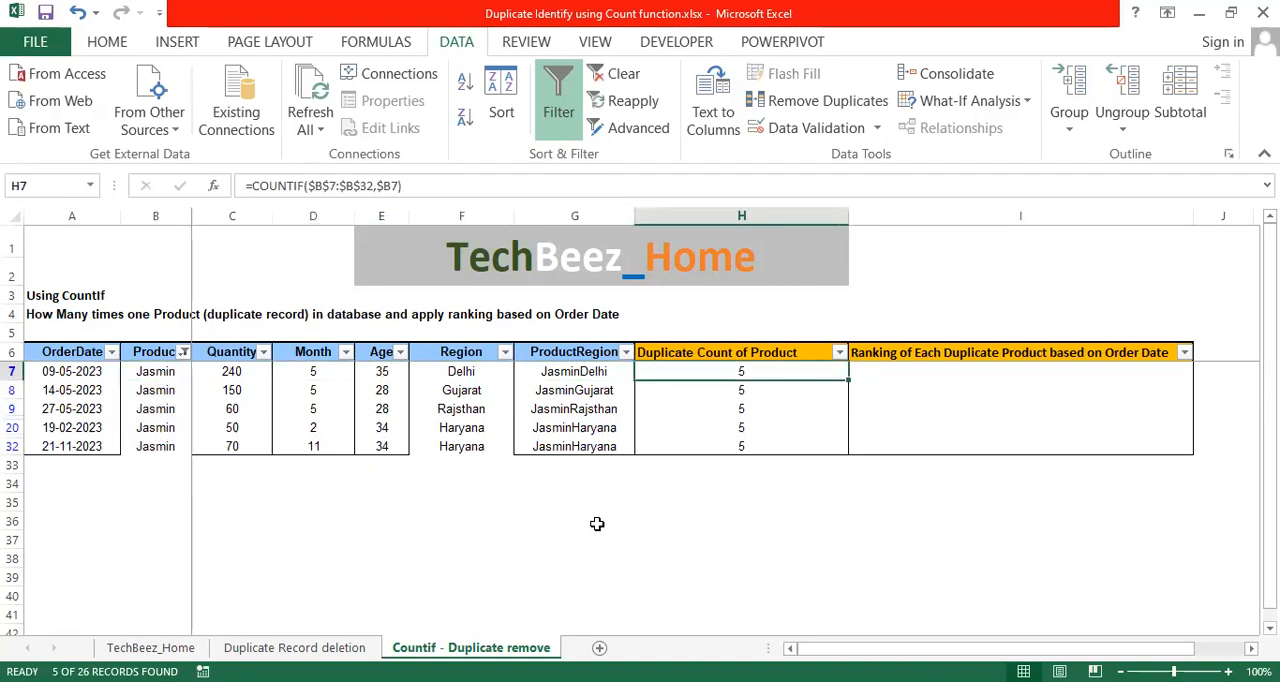
{"action": "key", "text": "Up"}
{"action": "key", "text": "Down"}
{"action": "key", "text": "shift+space"}
{"action": "key", "text": "Down"}
{"action": "key", "text": "Up"}
{"action": "key", "text": "Down"}
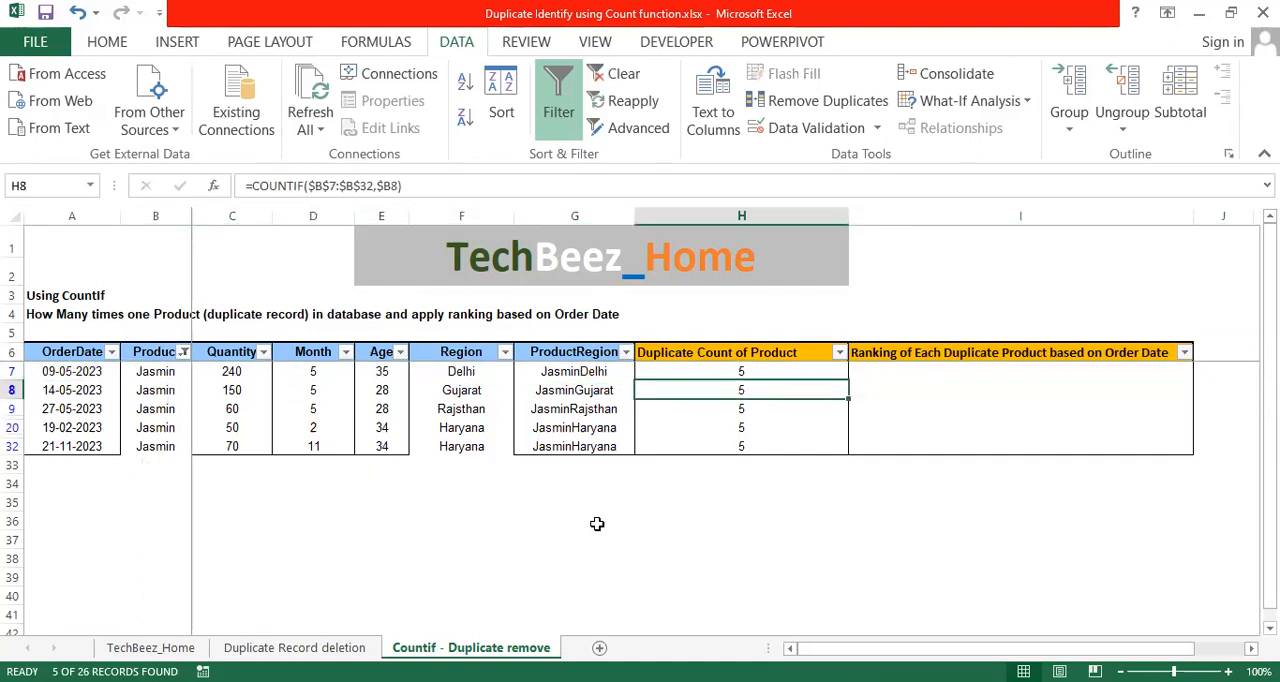
{"action": "key", "text": "Down"}
{"action": "key", "text": "Down"}
{"action": "key", "text": "Down"}
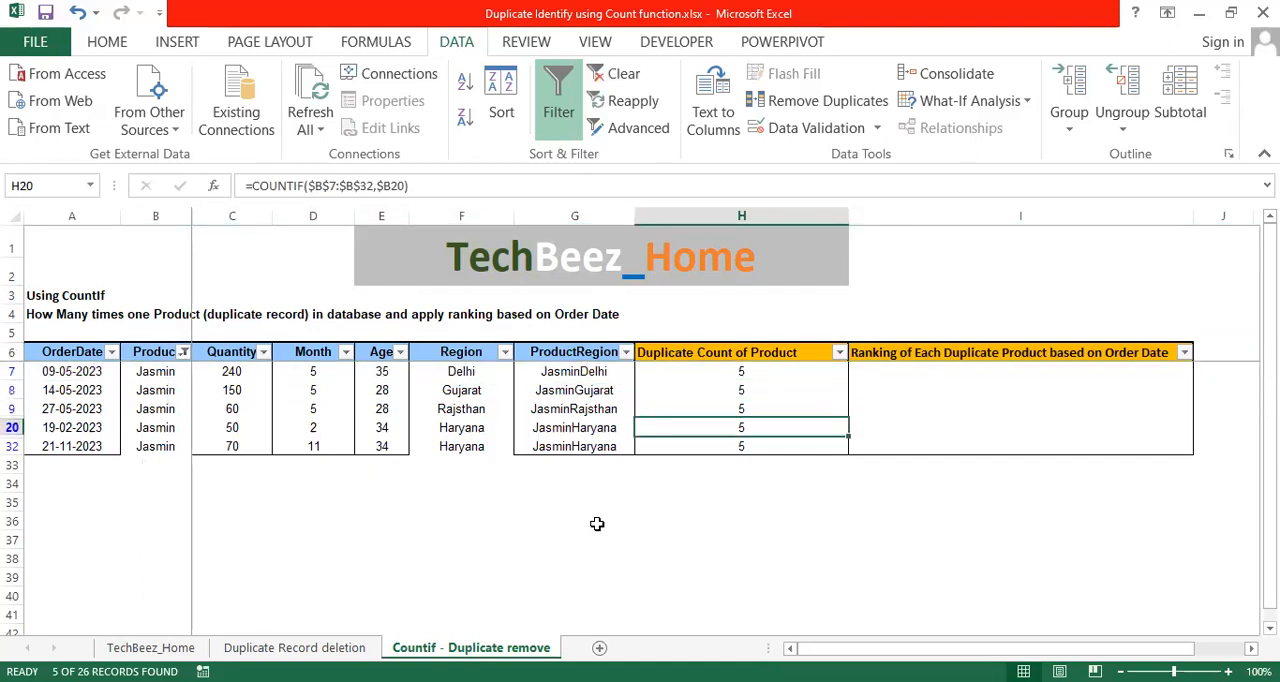
{"action": "key", "text": "Up"}
{"action": "key", "text": "Up"}
{"action": "key", "text": "Up"}
{"action": "key", "text": "Up"}
{"action": "key", "text": "Down"}
{"action": "key", "text": "Down"}
{"action": "key", "text": "Down"}
{"action": "key", "text": "Down"}
{"action": "key", "text": "Up"}
{"action": "key", "text": "Up"}
{"action": "key", "text": "Up"}
{"action": "key", "text": "Up"}
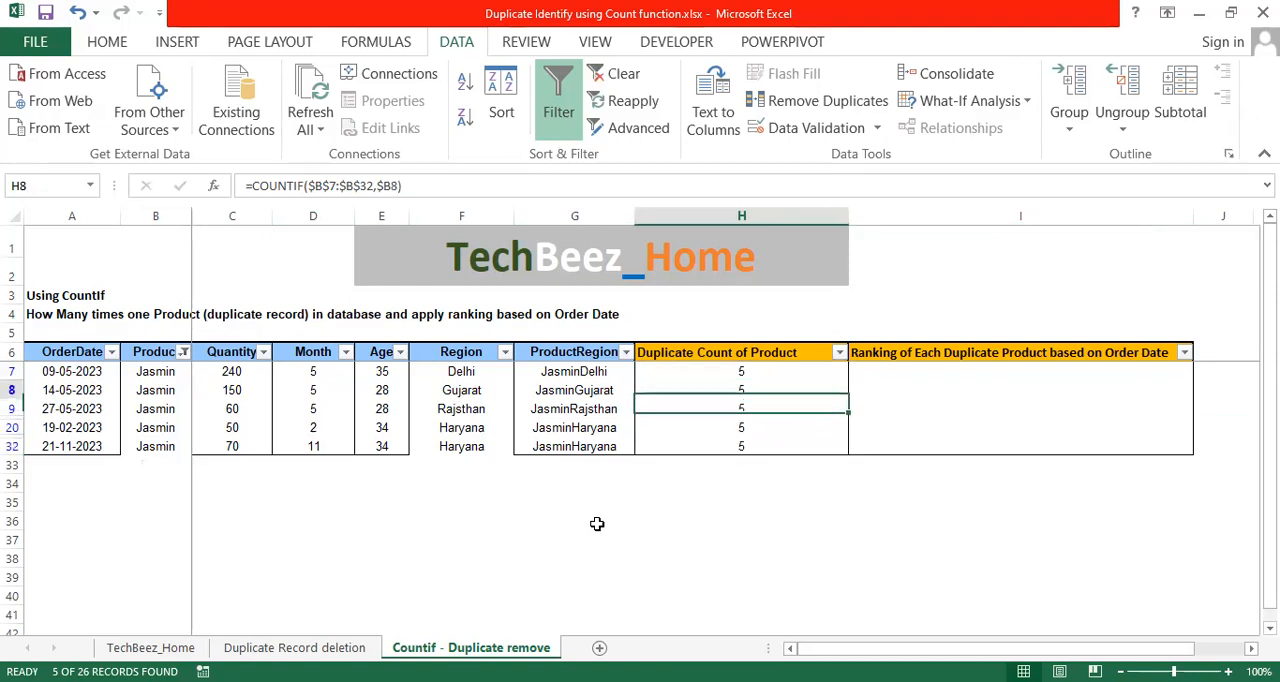
Compare the order dates of the filtered Jasmin rows, checking the 19-02-2023 record against the others.
{"action": "key", "text": "ctrl+Left"}
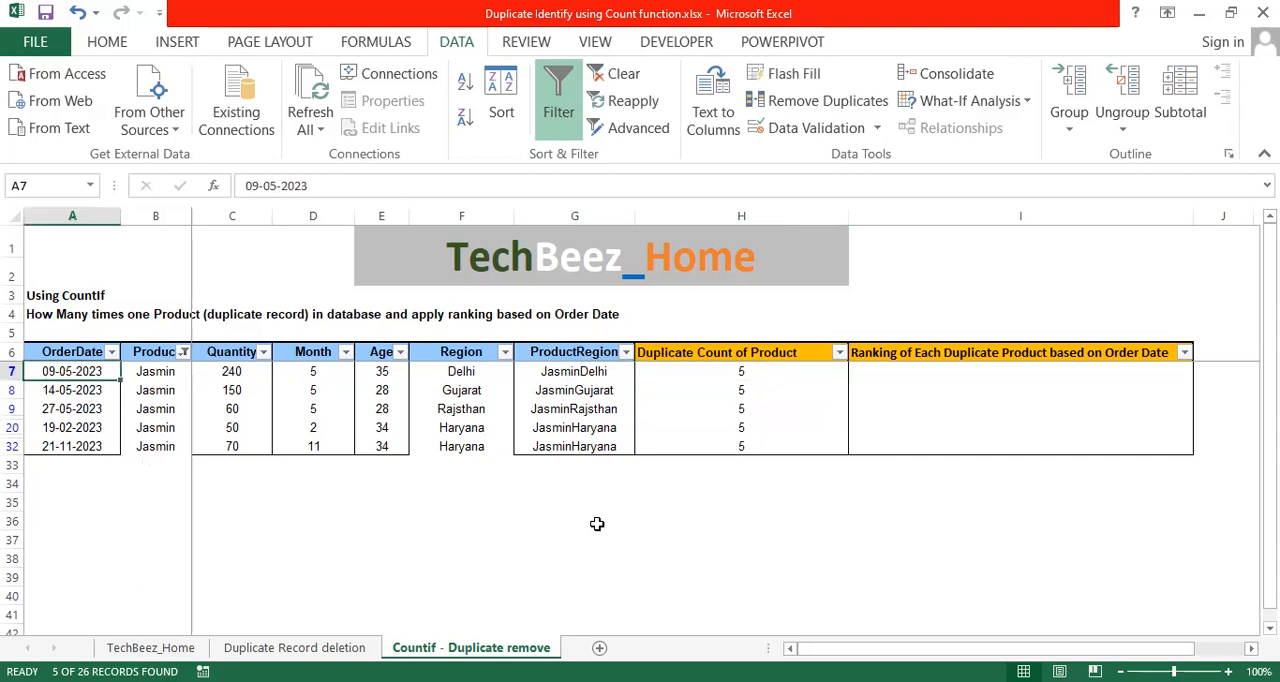
{"action": "key", "text": "Right"}
{"action": "key", "text": "Right"}
{"action": "key", "text": "Right"}
{"action": "key", "text": "Right"}
{"action": "key", "text": "Right"}
{"action": "key", "text": "Right"}
{"action": "key", "text": "Right"}
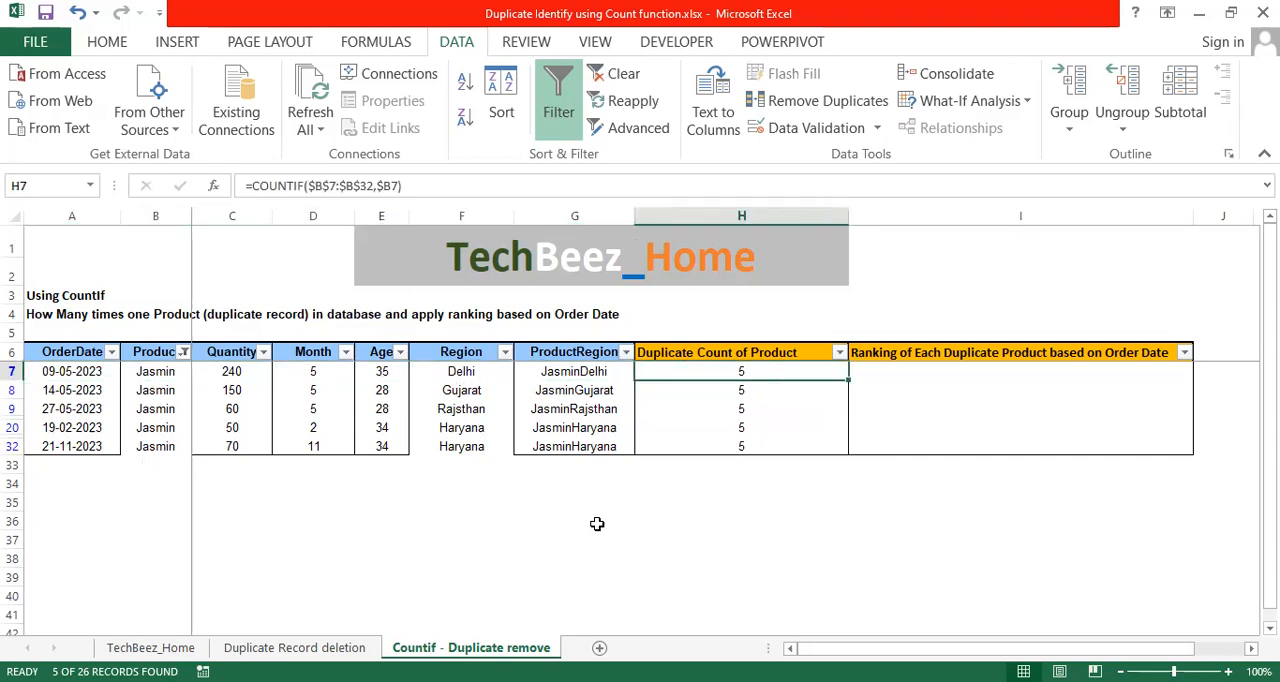
{"action": "key", "text": "Down"}
{"action": "key", "text": "Down"}
{"action": "key", "text": "ctrl+Left"}
{"action": "key", "text": "Up"}
{"action": "key", "text": "Up"}
{"action": "key", "text": "Down"}
{"action": "key", "text": "Down"}
{"action": "key", "text": "Down"}
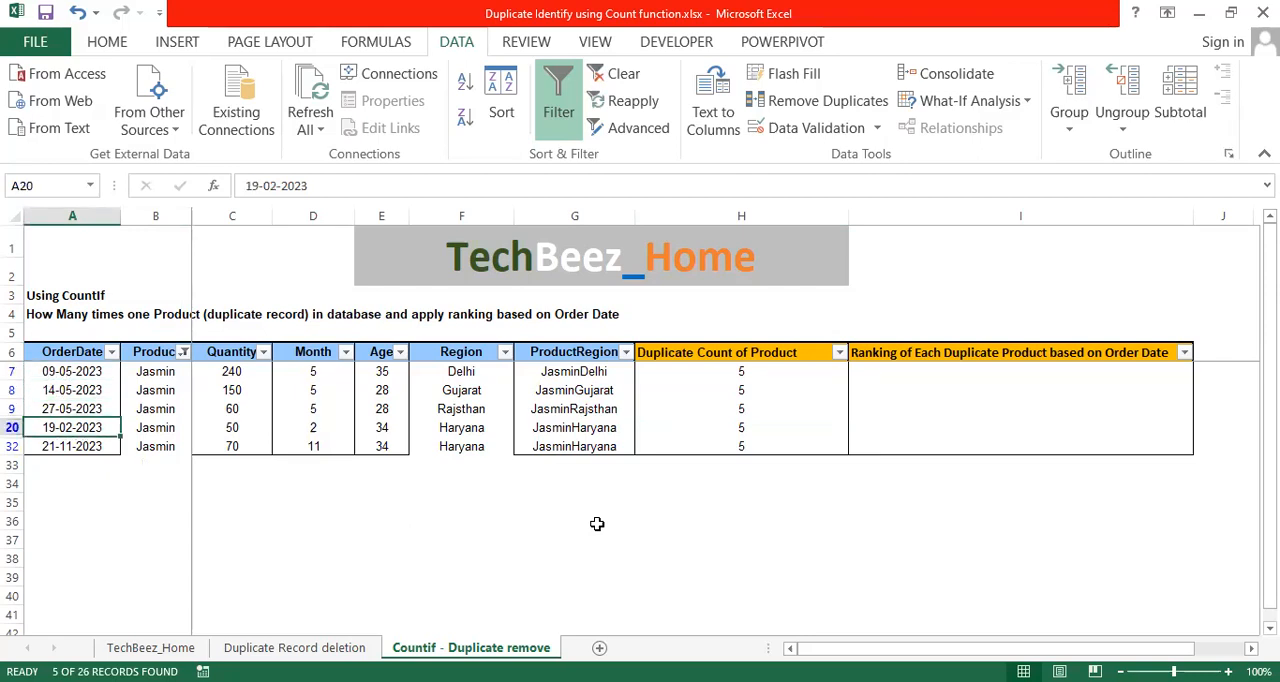
{"action": "key", "text": "shift+space"}
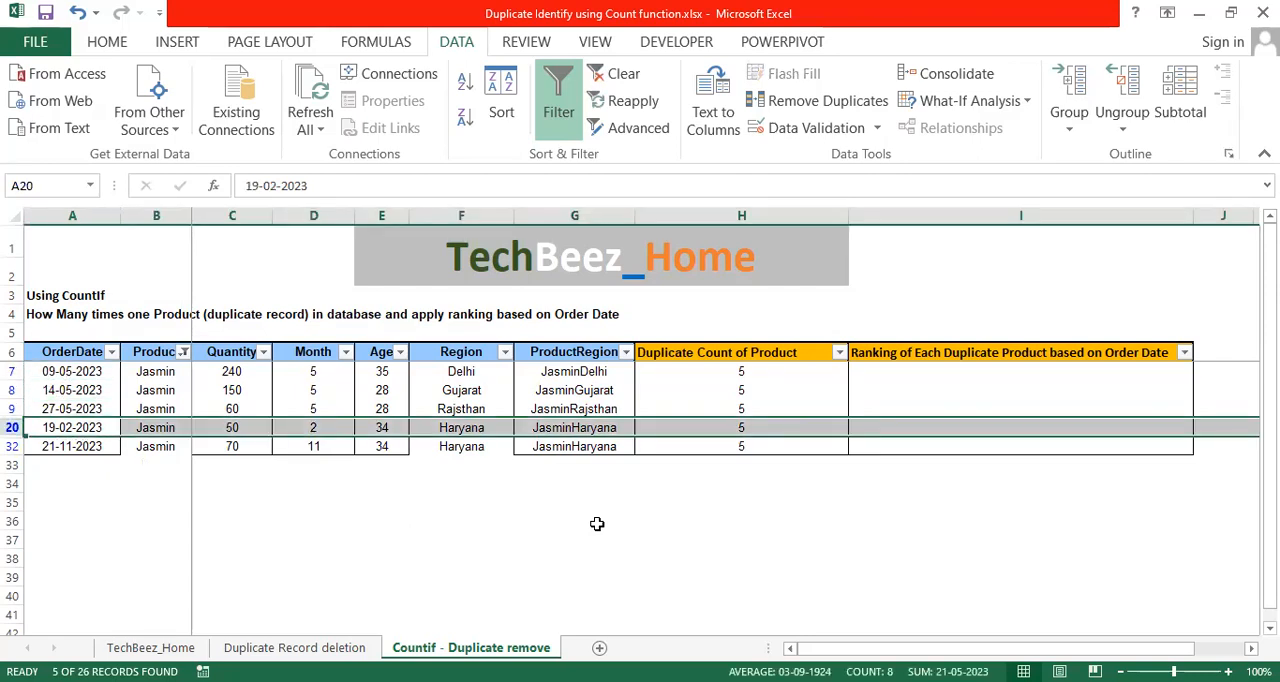
{"action": "key", "text": "Up"}
{"action": "key", "text": "Up"}
{"action": "key", "text": "Up"}
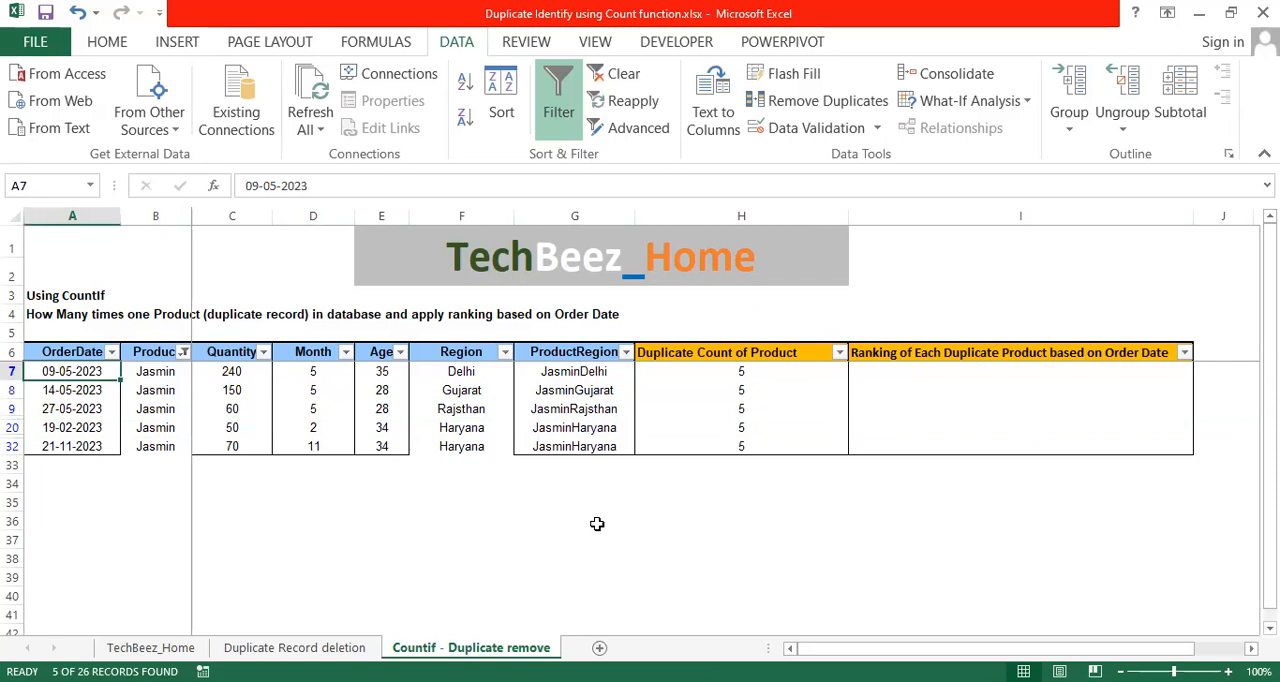
{"action": "key", "text": "Down"}
{"action": "key", "text": "Down"}
{"action": "key", "text": "Down"}
{"action": "key", "text": "Down"}
{"action": "key", "text": "shift+space"}
{"action": "key", "text": "Up"}
{"action": "key", "text": "Up"}
{"action": "key", "text": "Up"}
{"action": "key", "text": "Up"}
Go through the filtered Jasmin order dates again to work out their chronological order.
{"action": "key", "text": "Down"}
{"action": "key", "text": "Down"}
{"action": "key", "text": "Down"}
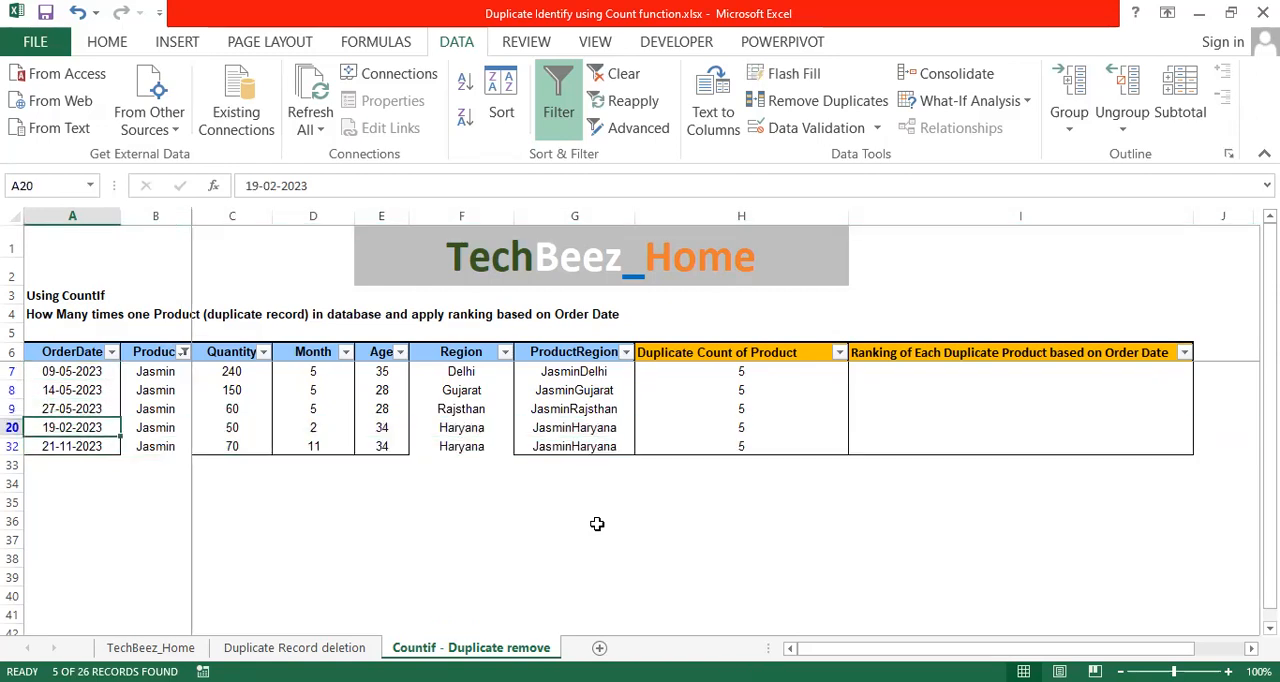
{"action": "key", "text": "shift+space"}
{"action": "key", "text": "Down"}
{"action": "key", "text": "Up"}
{"action": "key", "text": "Up"}
{"action": "key", "text": "Up"}
{"action": "key", "text": "Up"}
{"action": "key", "text": "Down"}
{"action": "key", "text": "Down"}
{"action": "key", "text": "Down"}
{"action": "key", "text": "Down"}
{"action": "key", "text": "Up"}
{"action": "key", "text": "Up"}
{"action": "key", "text": "Up"}
{"action": "key", "text": "Up"}
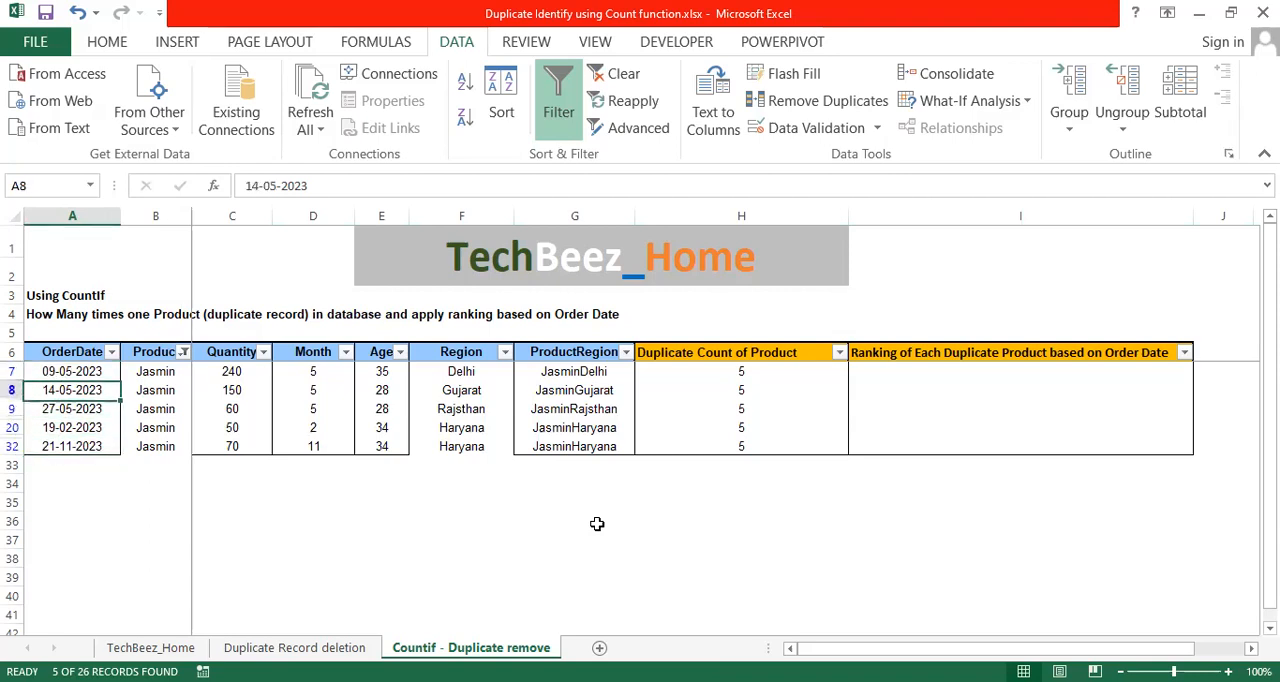
Clear the Product filter so that all records in the order table are shown.
{"action": "key", "text": "Right"}
{"action": "key", "text": "Right"}
{"action": "key", "text": "Right"}
{"action": "key", "text": "Right"}
{"action": "key", "text": "Right"}
{"action": "key", "text": "Right"}
{"action": "key", "text": "Right"}
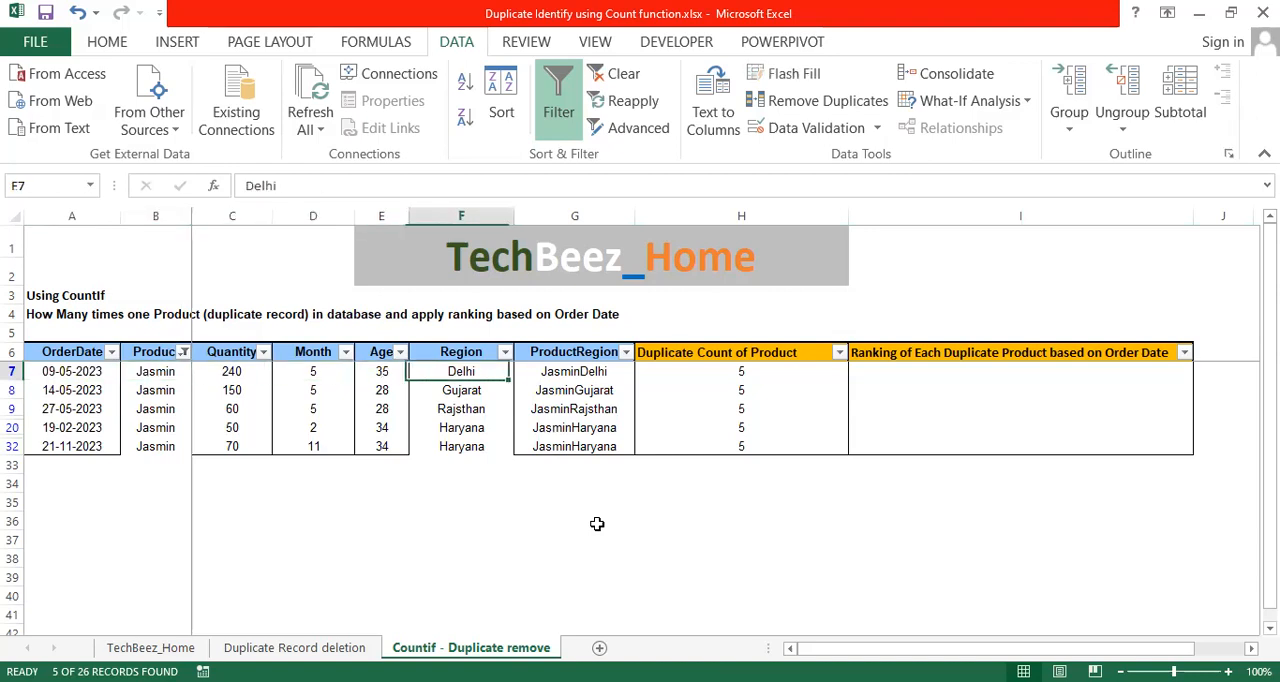
{"action": "key", "text": "ctrl+Down"}
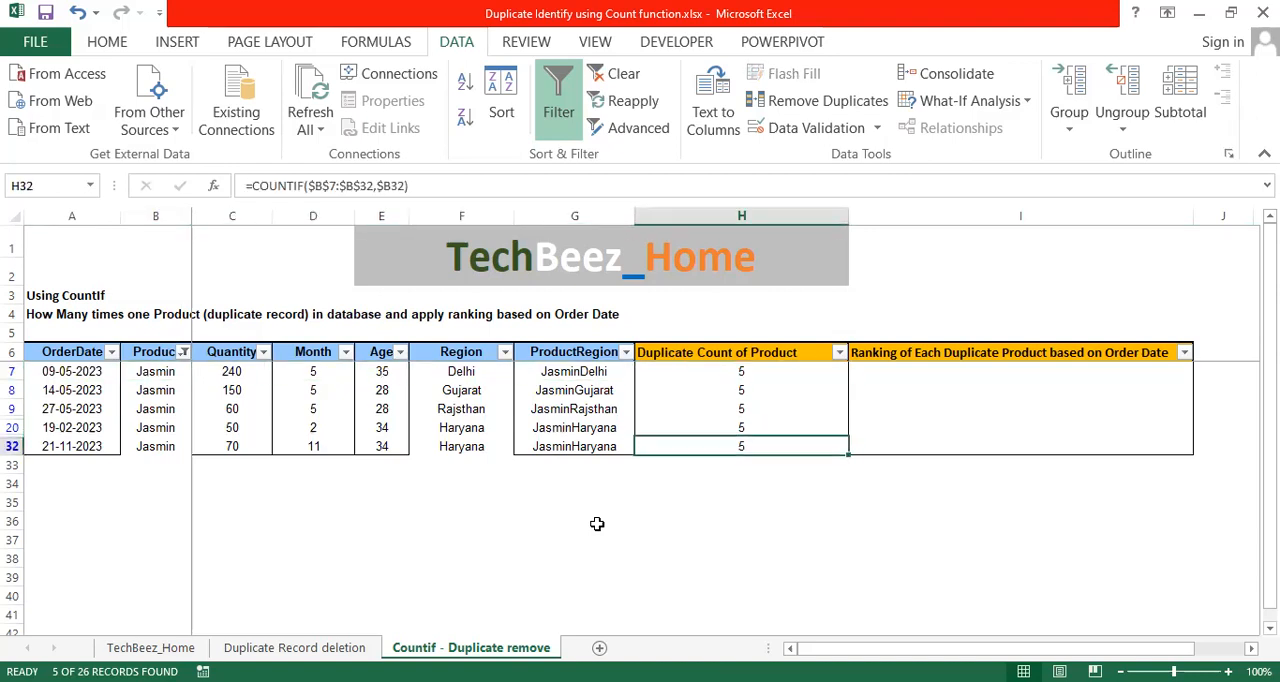
{"action": "key", "text": "Up"}
{"action": "key", "text": "Up"}
{"action": "key", "text": "Up"}
{"action": "key", "text": "Up"}
{"action": "key", "text": "Up"}
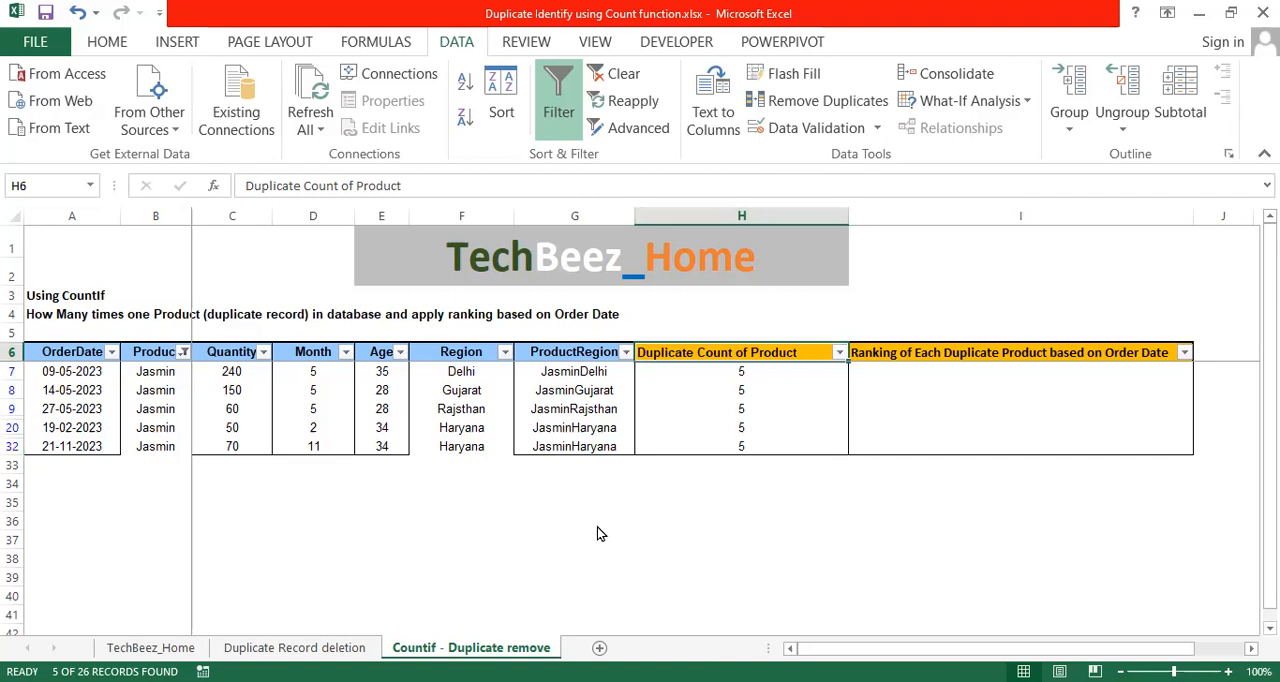
{"action": "key", "text": "alt+d"}
{"action": "key", "text": "f"}
{"action": "key", "text": "s"}
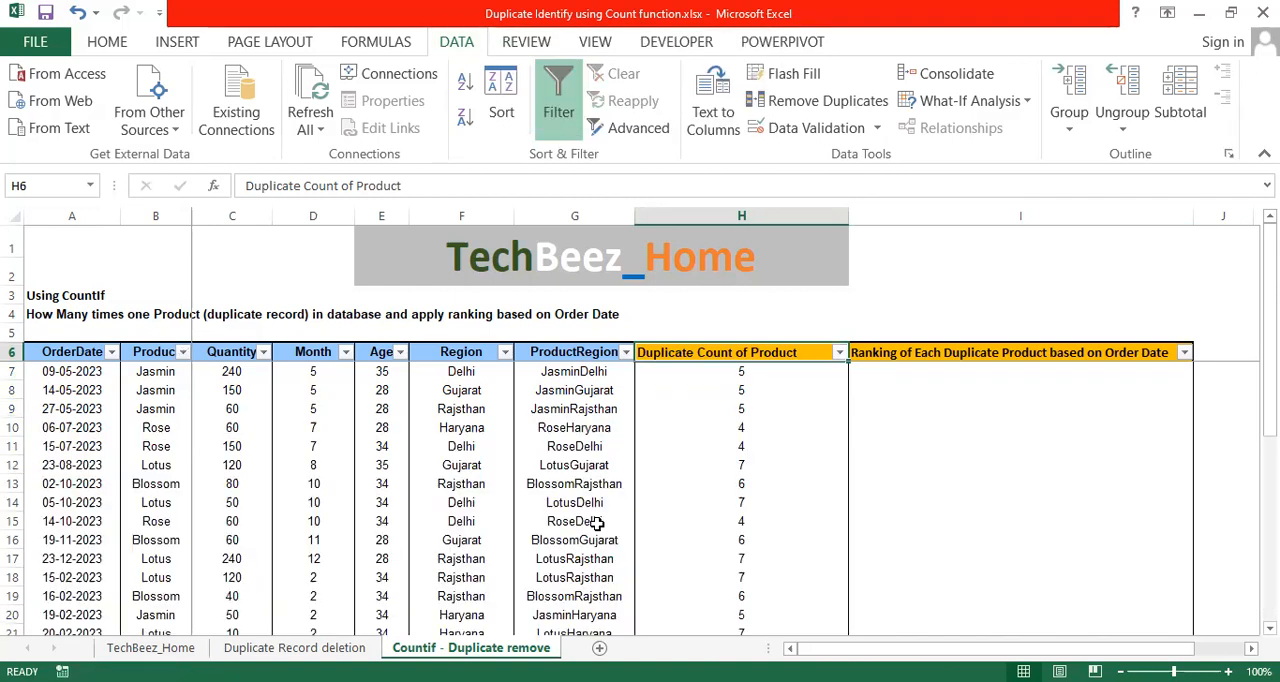
Start a COUNTIFS formula in I7 with the absolute Product range $B$7:$B$32 as the first criteria range.
{"action": "key", "text": "Down"}
{"action": "key", "text": "Up"}
{"action": "key", "text": "Right"}
{"action": "key", "text": "Down"}
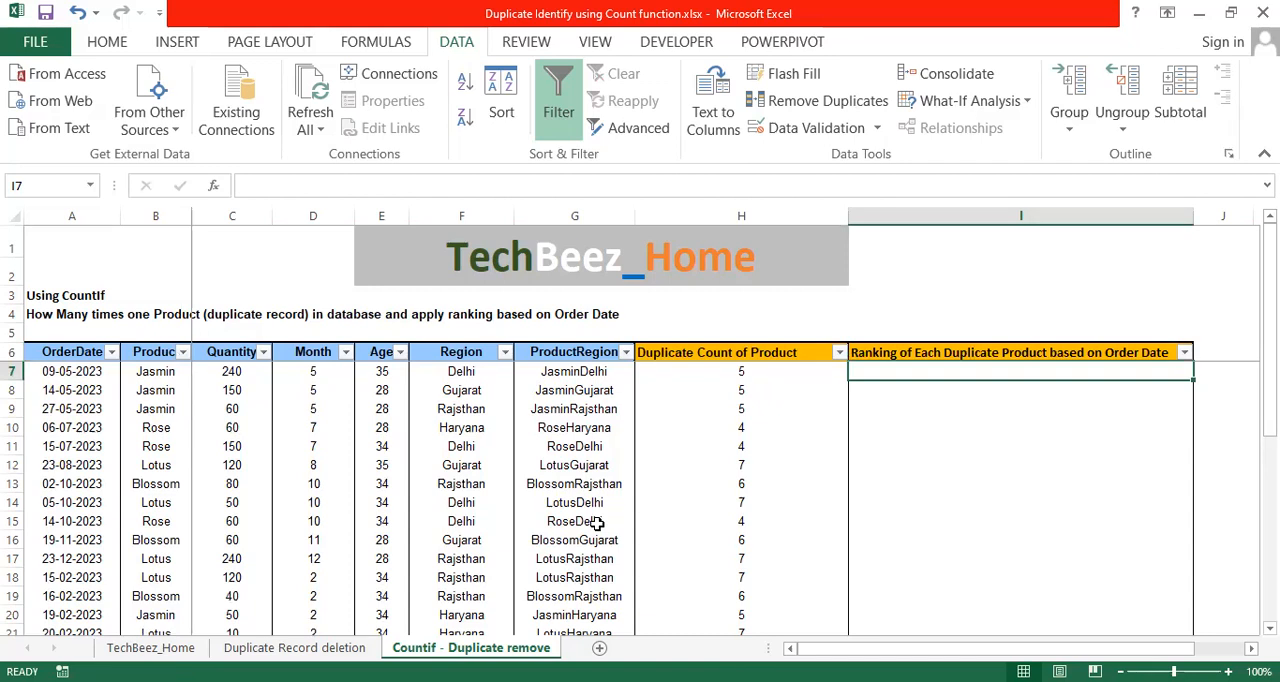
{"action": "type", "text": "="}
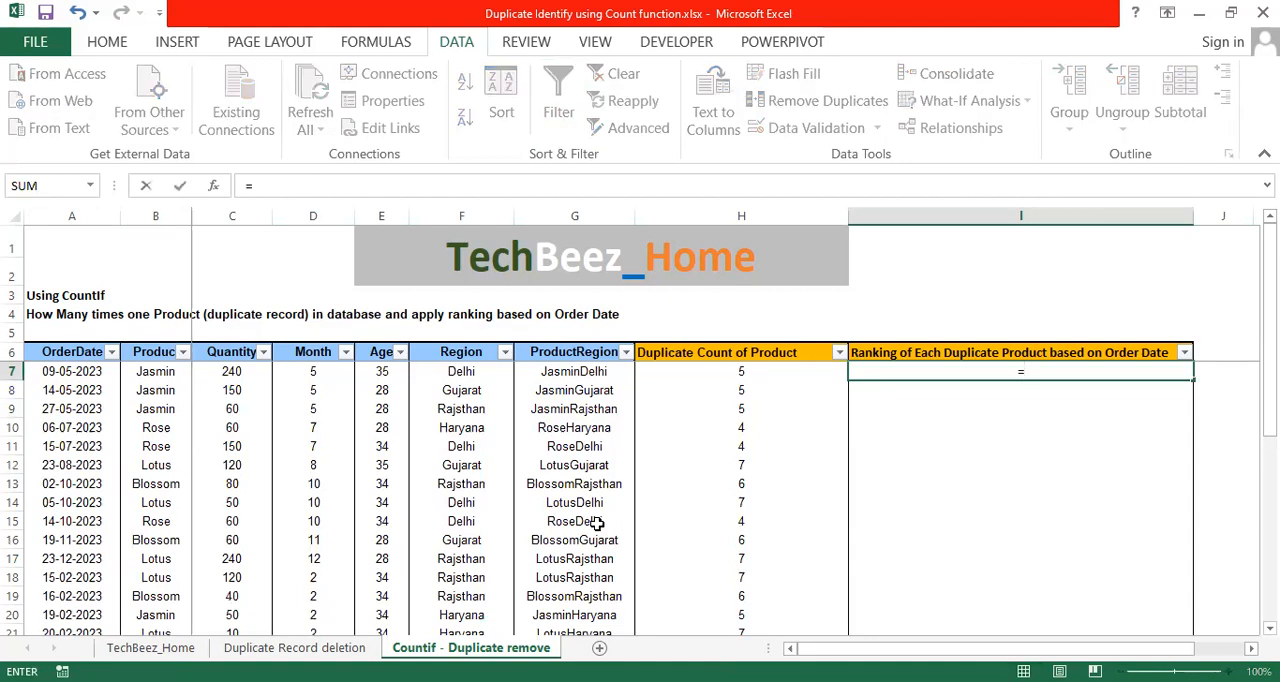
{"action": "type", "text": "COUNTIFS("}
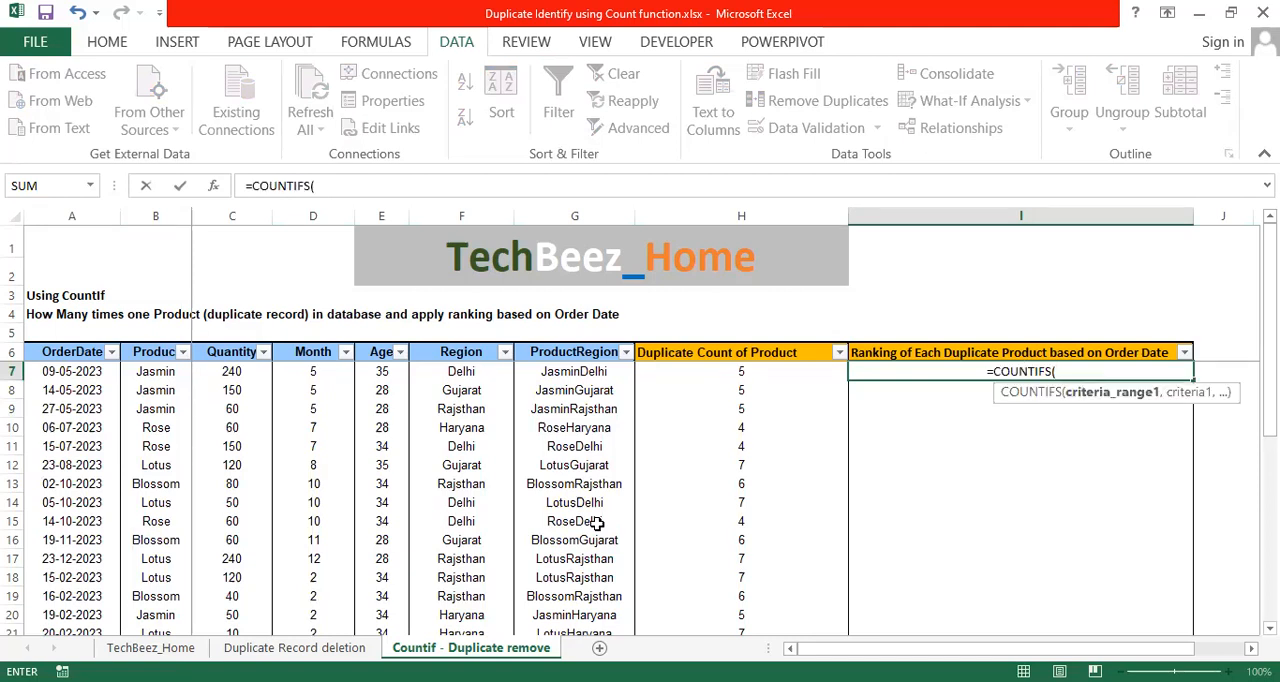
{"action": "key", "text": "Left"}
{"action": "key", "text": "Left"}
{"action": "key", "text": "Left"}
{"action": "key", "text": "Left"}
{"action": "key", "text": "Left"}
{"action": "key", "text": "Left"}
{"action": "key", "text": "Left"}
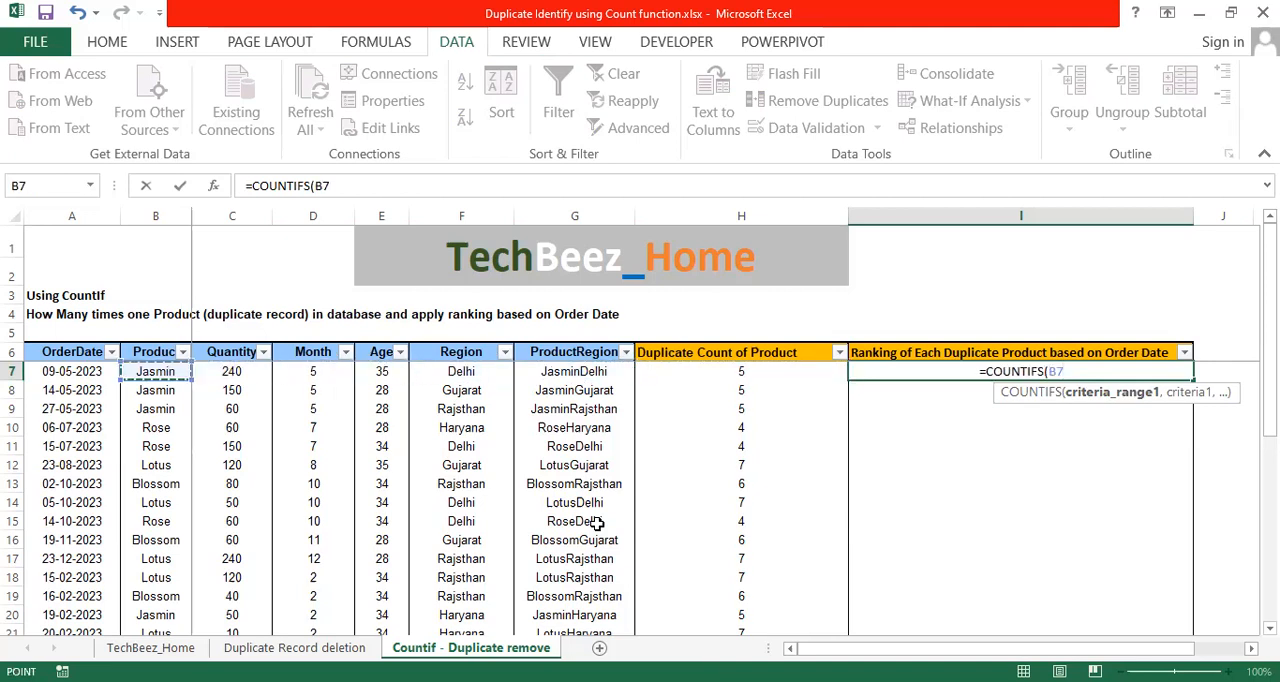
{"action": "key", "text": "ctrl+shift+Down"}
{"action": "key", "text": "F4"}
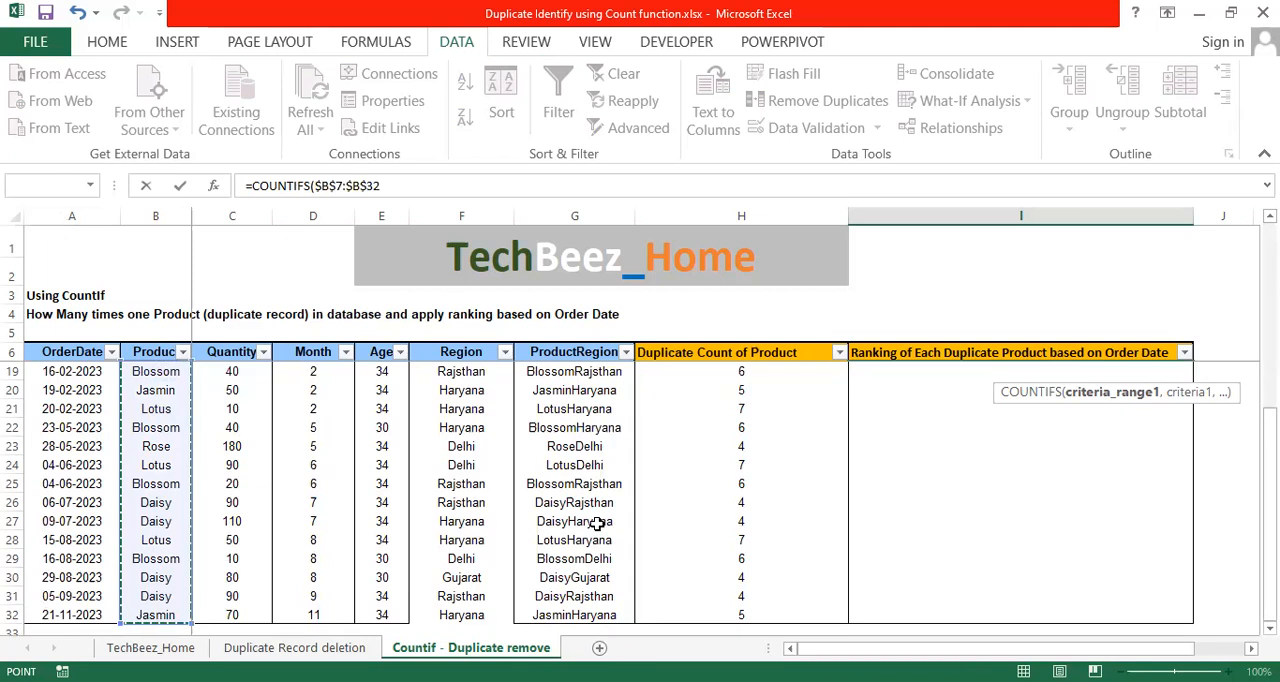
Add the product in $B7, with only its column locked, as the first criterion of the COUNTIFS formula.
{"action": "type", "text": ","}
{"action": "key", "text": "Up"}
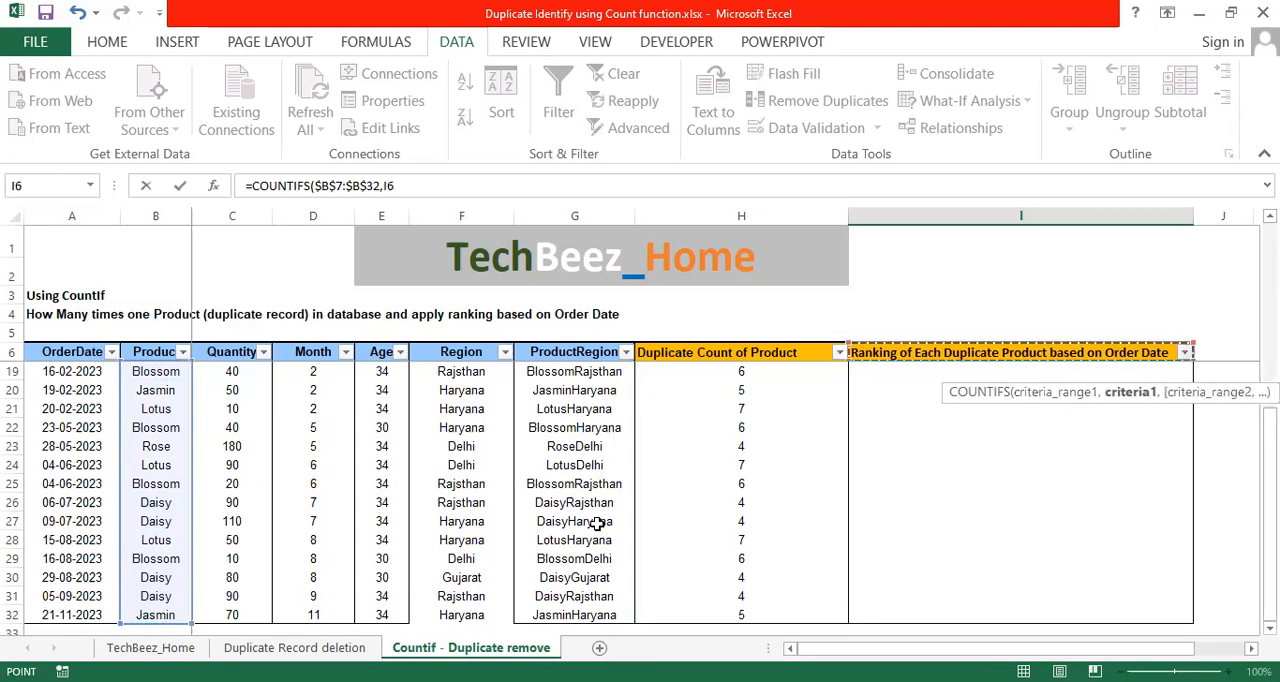
{"action": "key", "text": "Down"}
{"action": "key", "text": "Left"}
{"action": "key", "text": "Left"}
{"action": "key", "text": "Left"}
{"action": "key", "text": "Left"}
{"action": "key", "text": "Left"}
{"action": "key", "text": "Left"}
{"action": "key", "text": "Left"}
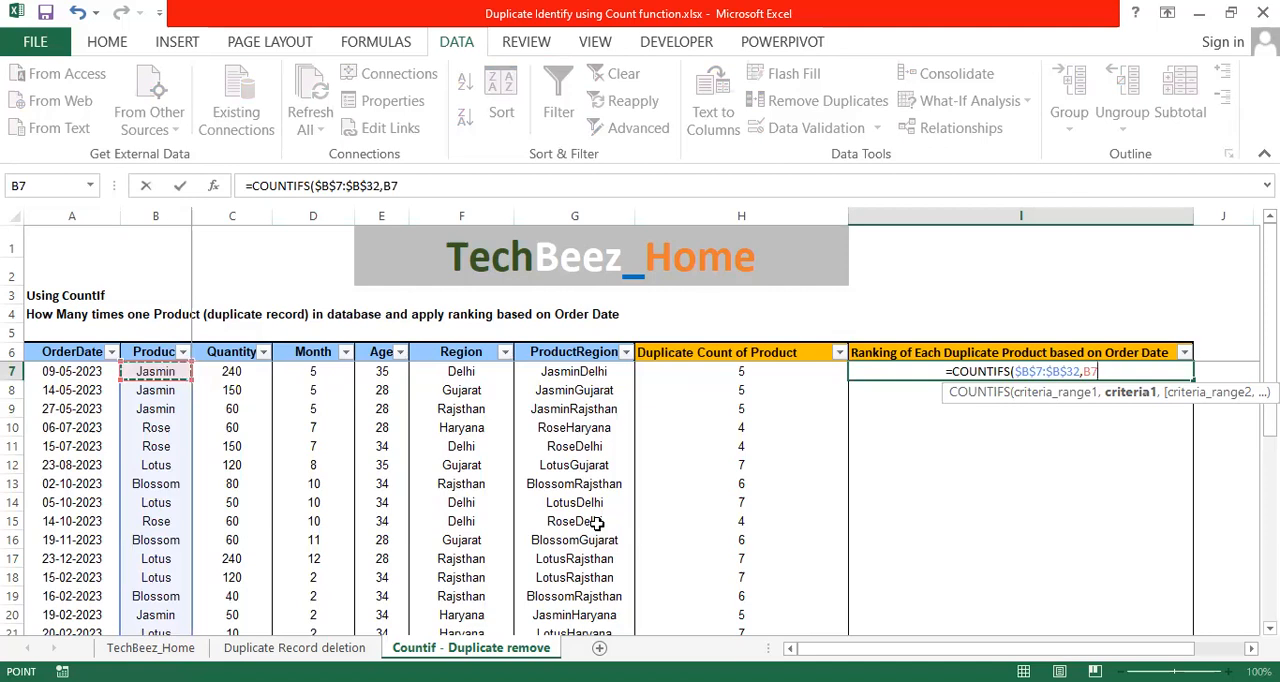
{"action": "key", "text": "F4"}
{"action": "key", "text": "F4"}
{"action": "key", "text": "F4"}
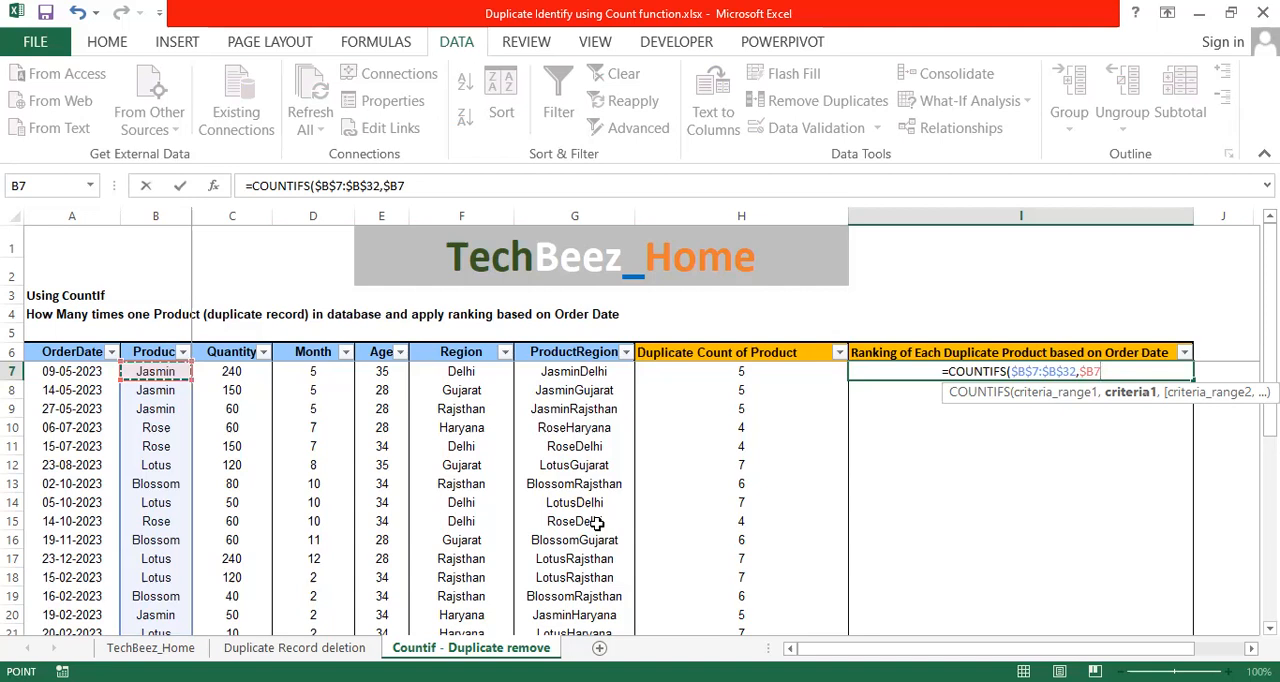
Add the absolute OrderDate range $A$7:$A$32 as the second criteria range of the COUNTIFS formula.
{"action": "type", "text": ","}
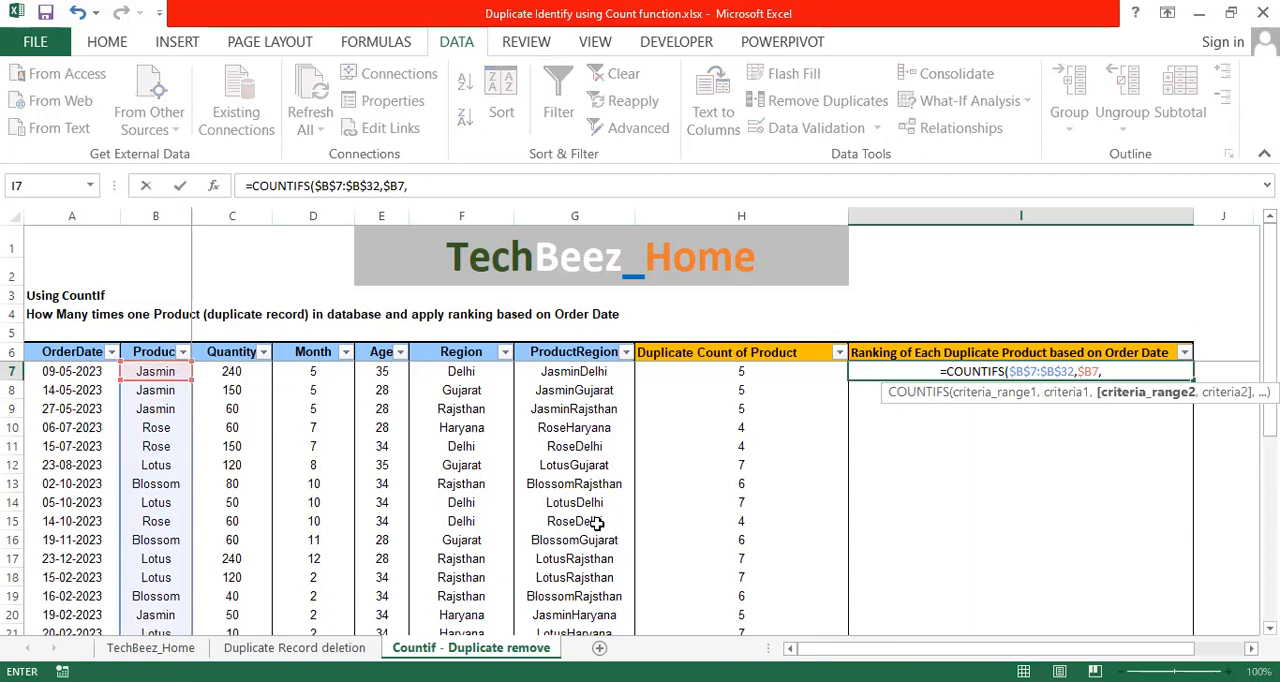
{"action": "key", "text": "Left"}
{"action": "key", "text": "Left"}
{"action": "key", "text": "Left"}
{"action": "key", "text": "Left"}
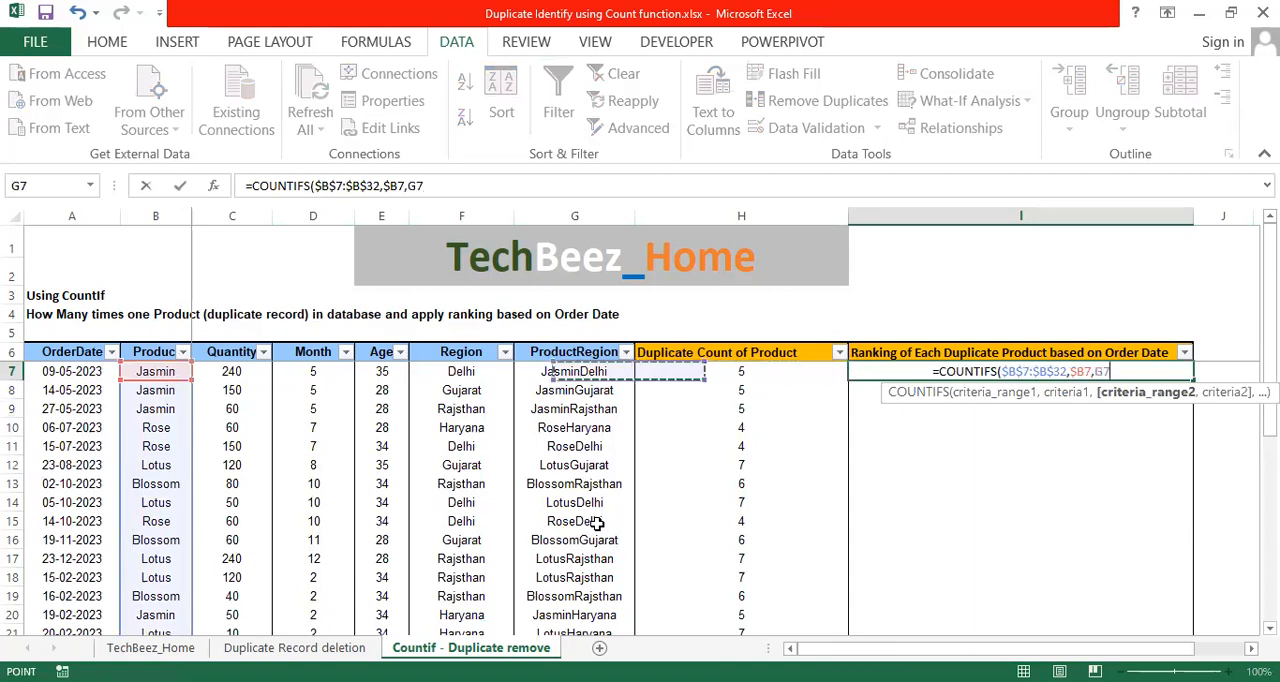
{"action": "key", "text": "Left"}
{"action": "key", "text": "Left"}
{"action": "key", "text": "Left"}
{"action": "key", "text": "Left"}
{"action": "key", "text": "ctrl+shift+Down"}
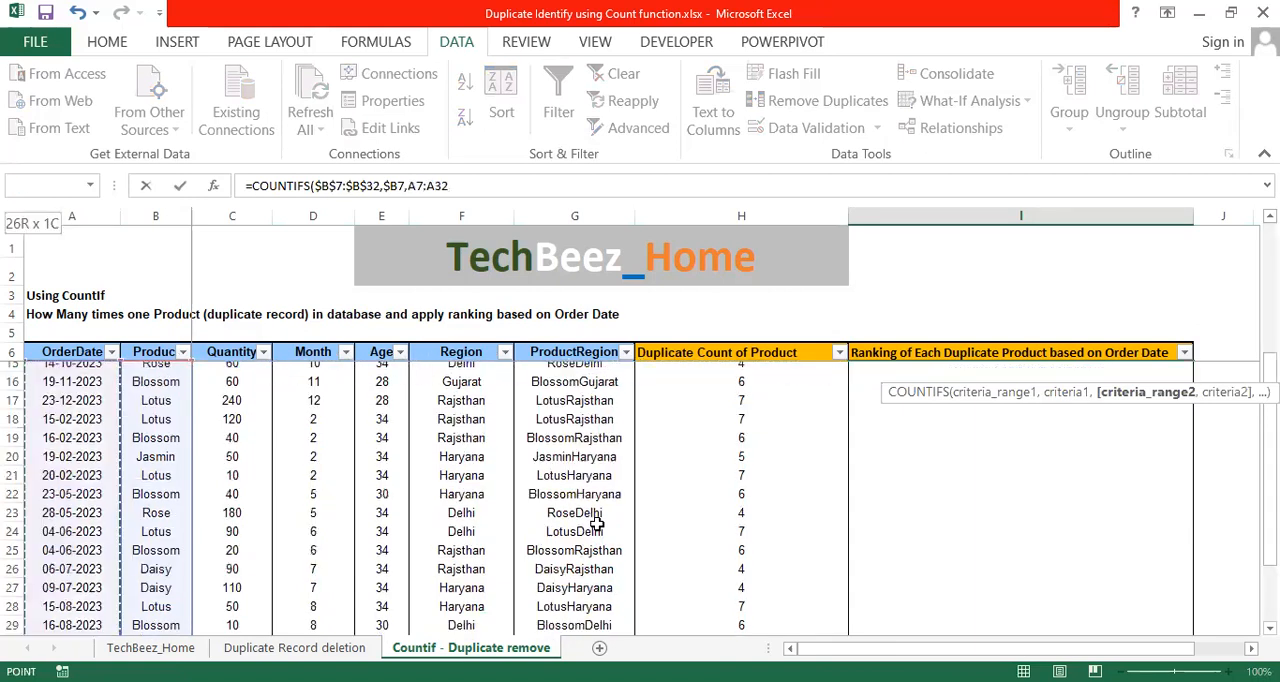
{"action": "key", "text": "F4"}
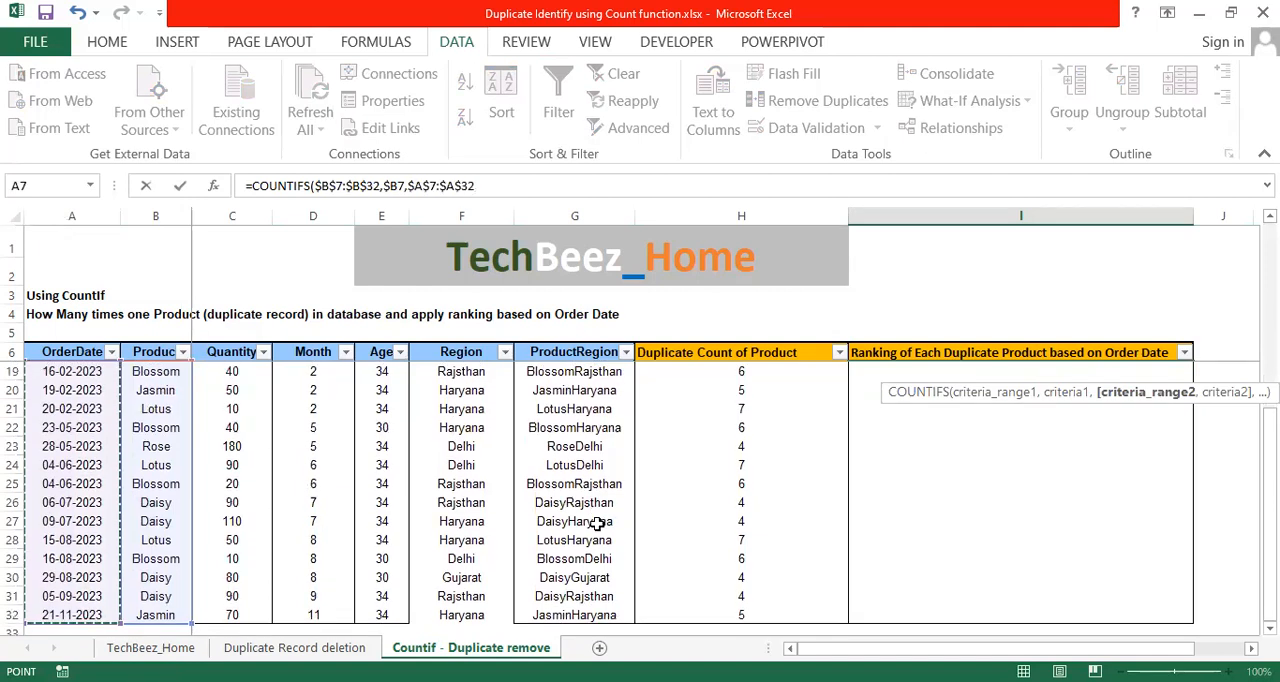
Complete the COUNTIFS formula in I7 with "<="&$A$7:$A$32 as the second criterion and enter it.
{"action": "type", "text": ",\"<="}
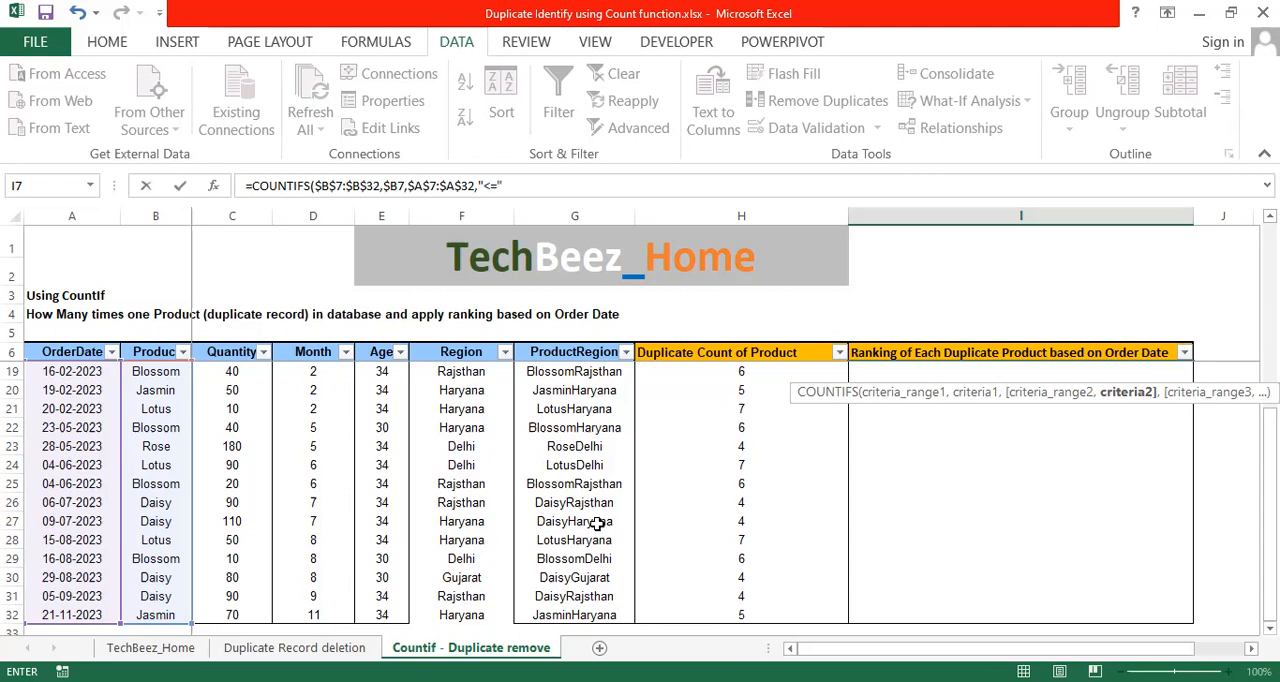
{"action": "type", "text": "&"}
{"action": "key", "text": "Left"}
{"action": "key", "text": "Left"}
{"action": "key", "text": "Left"}
{"action": "key", "text": "Left"}
{"action": "key", "text": "Left"}
{"action": "key", "text": "Left"}
{"action": "key", "text": "Left"}
{"action": "key", "text": "Left"}
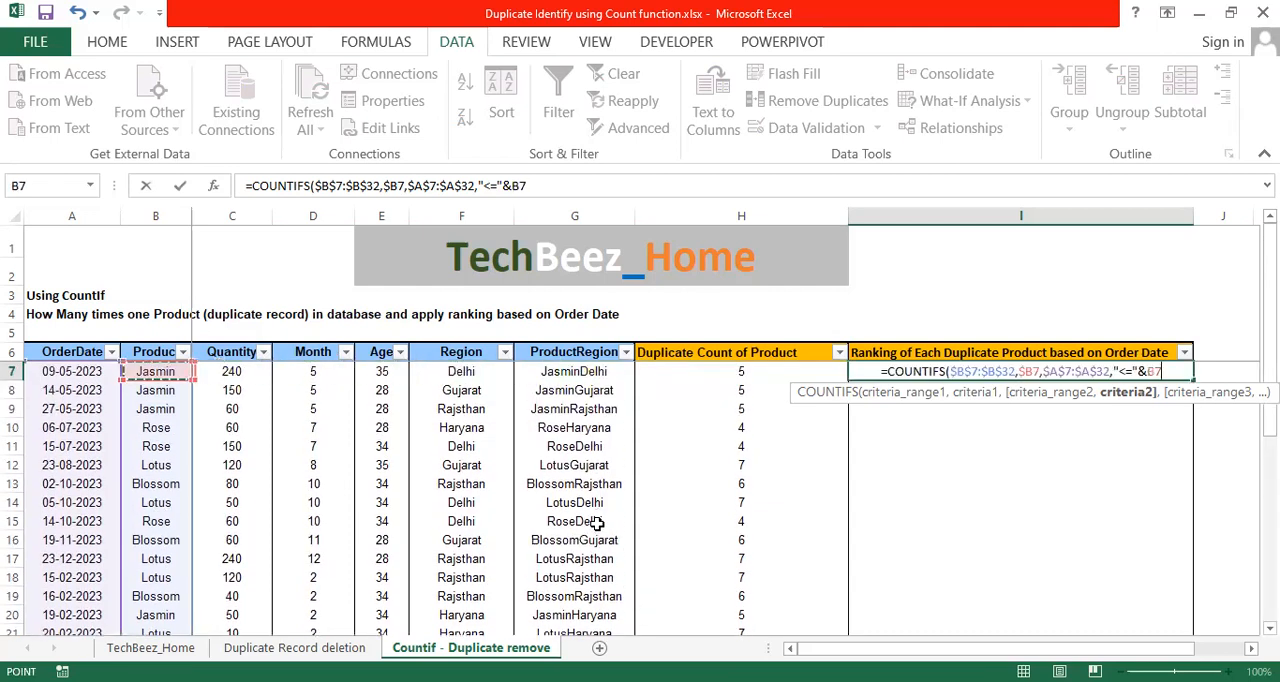
{"action": "key", "text": "ctrl+shift+Down"}
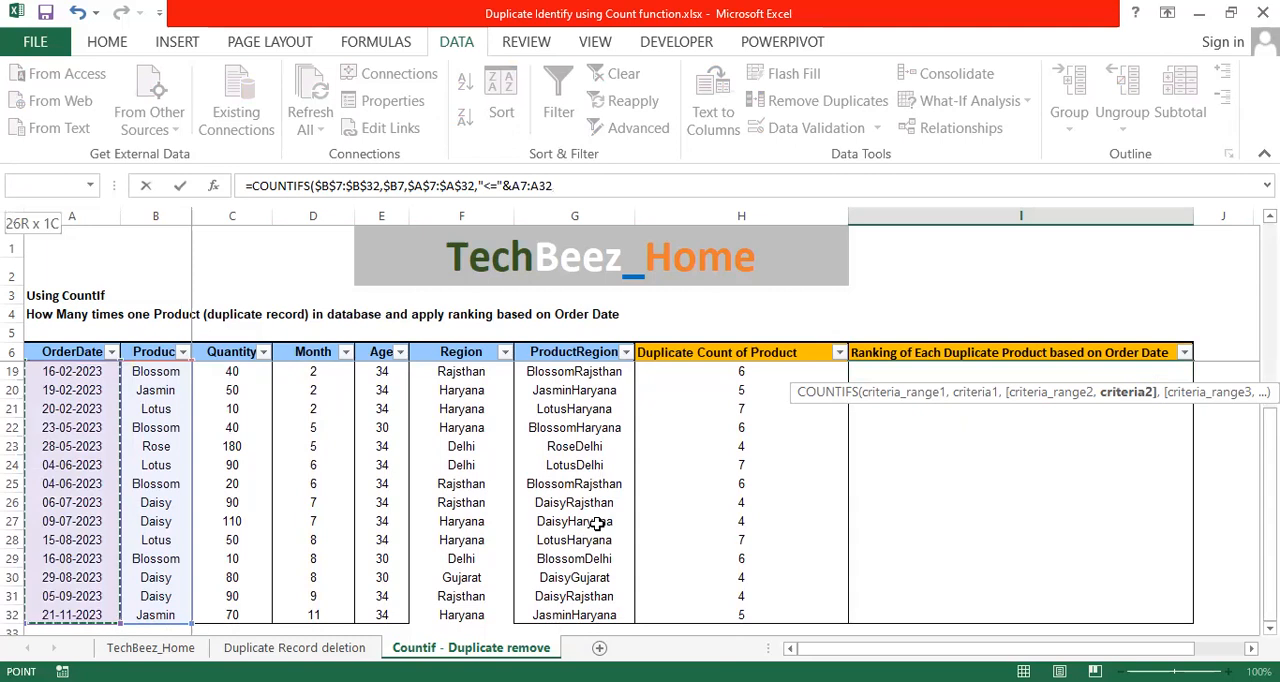
{"action": "key", "text": "F4"}
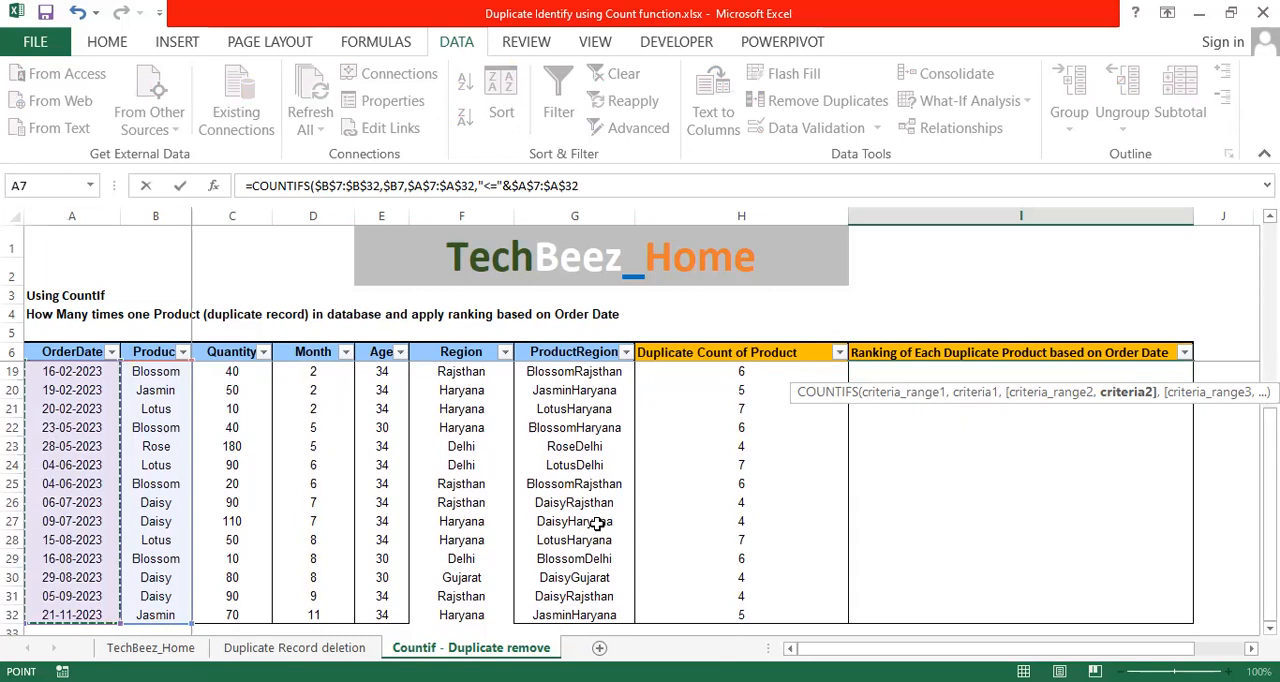
{"action": "type", "text": ")"}
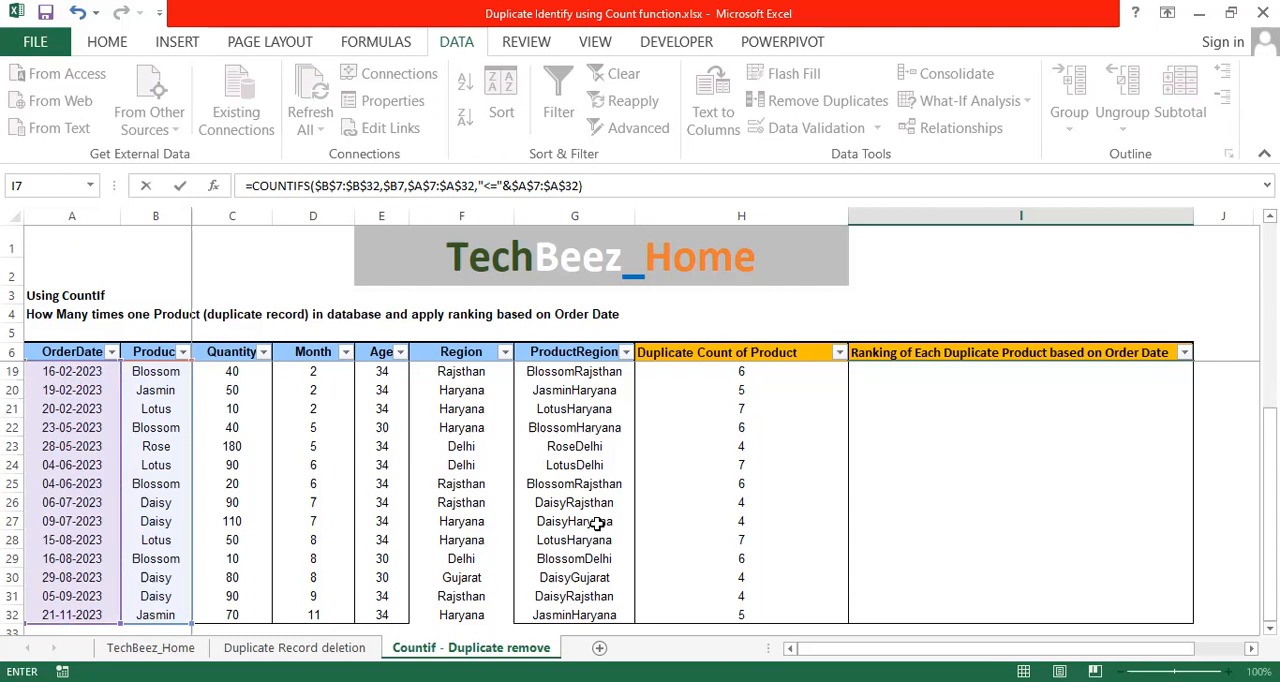
{"action": "scroll", "coordinate": [597, 524], "scroll_direction": "up", "scroll_amount": 4}
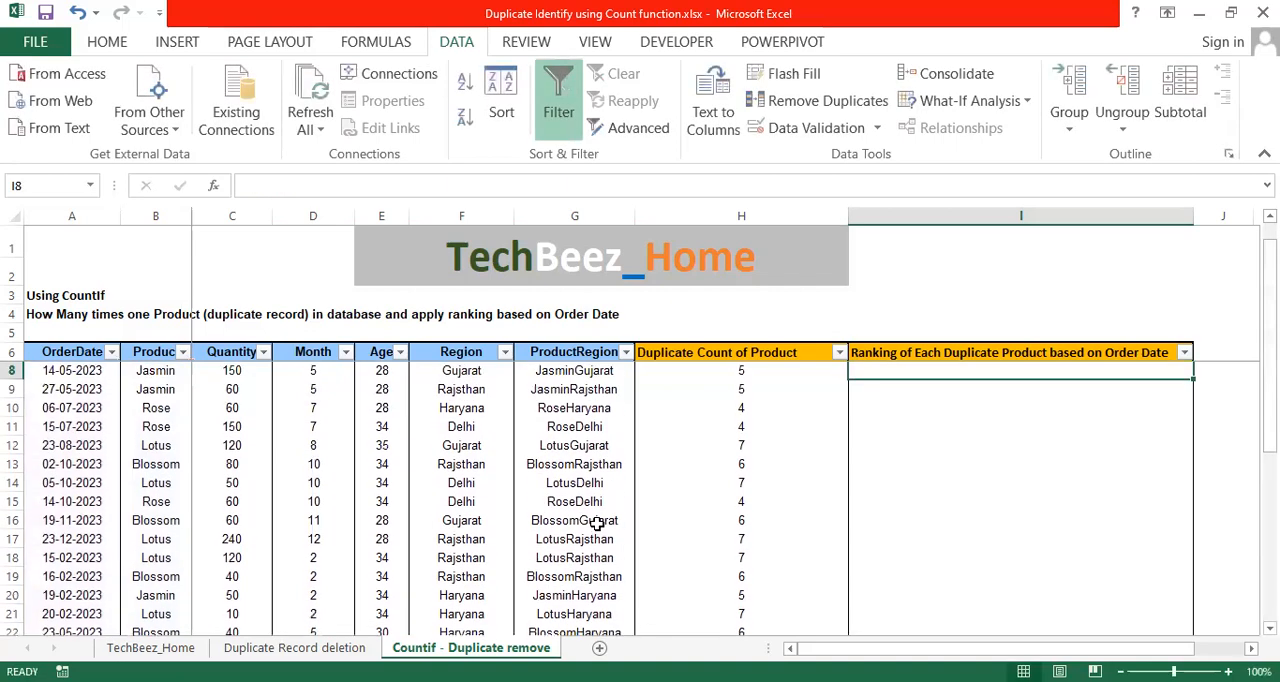
Copy the COUNTIFS formula from I7 down to I32 and end copy mode.
{"action": "key", "text": "ctrl+Return"}
{"action": "key", "text": "ctrl+c"}
{"action": "key", "text": "ctrl+End"}
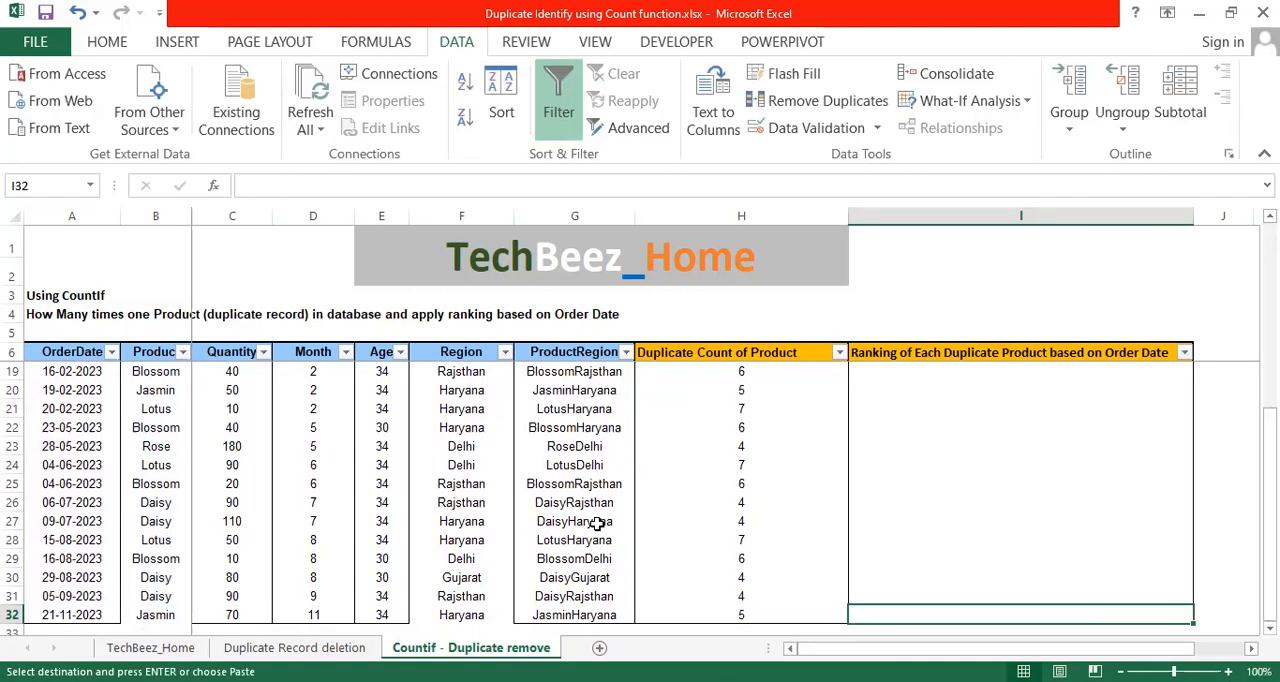
{"action": "key", "text": "ctrl+shift+Up"}
{"action": "key", "text": "alt+e"}
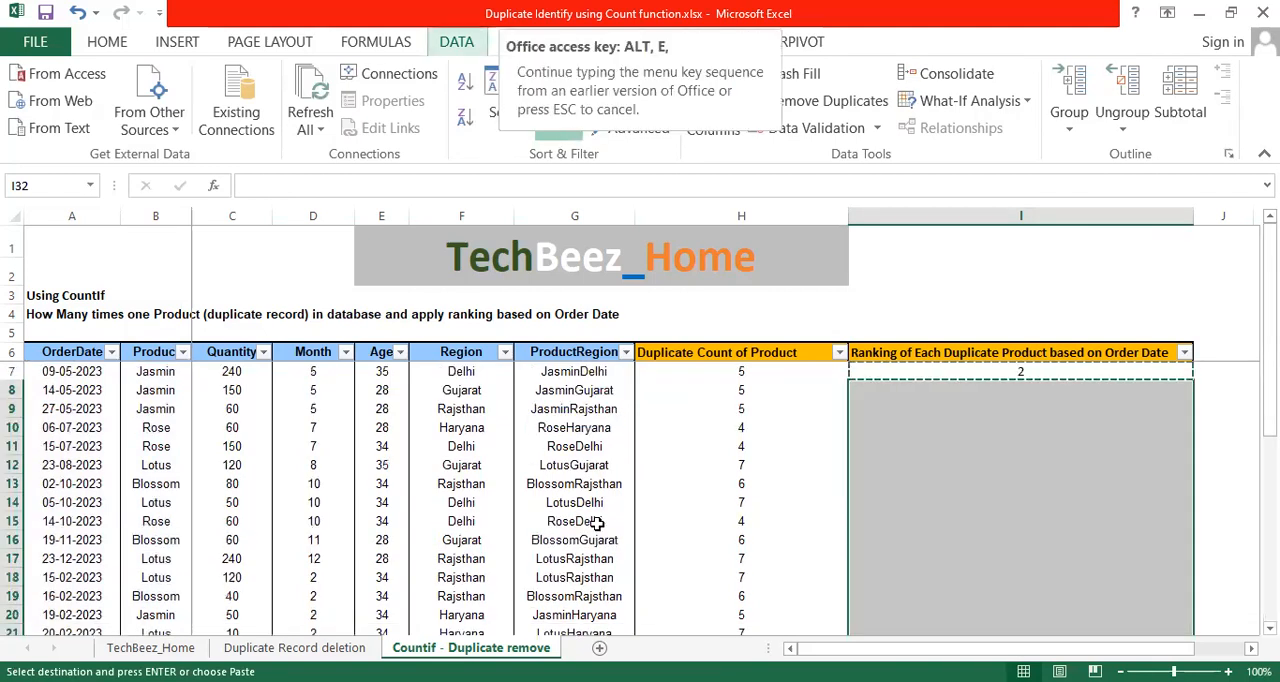
{"action": "key", "text": "p"}
{"action": "key", "text": "ctrl+Up"}
{"action": "key", "text": "Escape"}
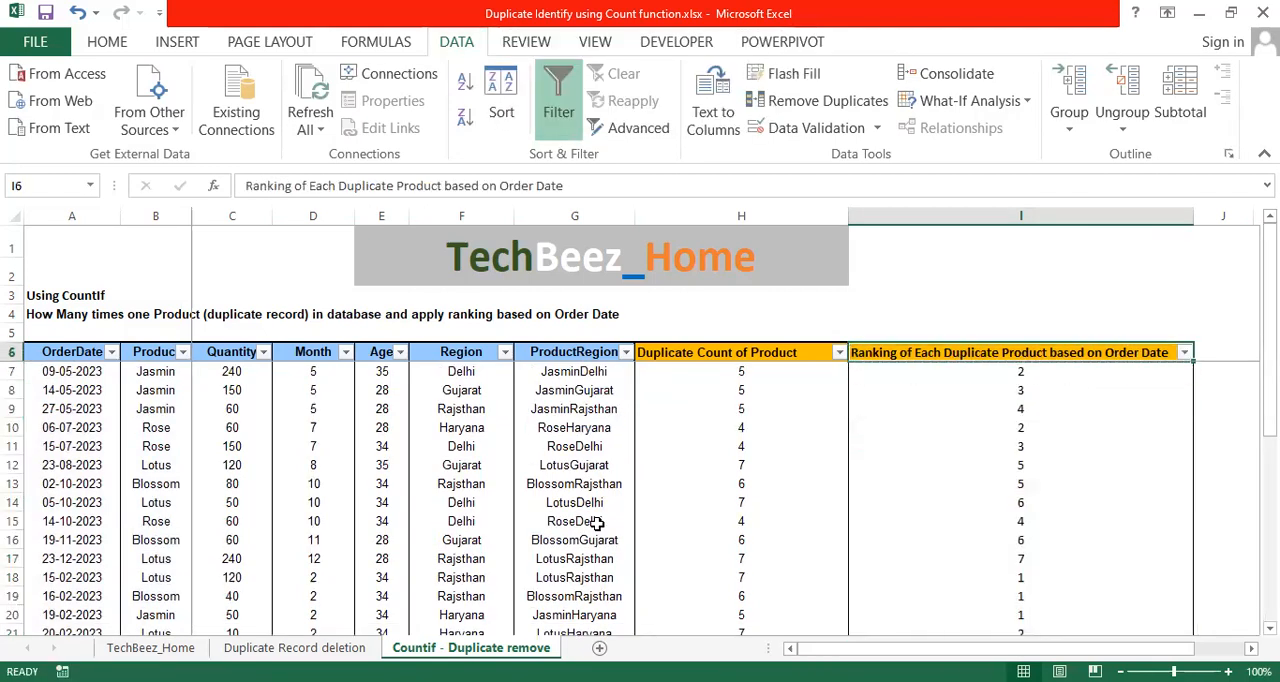
{"action": "key", "text": "ctrl+Left"}
{"action": "key", "text": "Right"}
{"action": "key", "text": "alt+Down"}
{"action": "key", "text": "Down"}
{"action": "key", "text": "Down"}
{"action": "key", "text": "Down"}
{"action": "key", "text": "Down"}
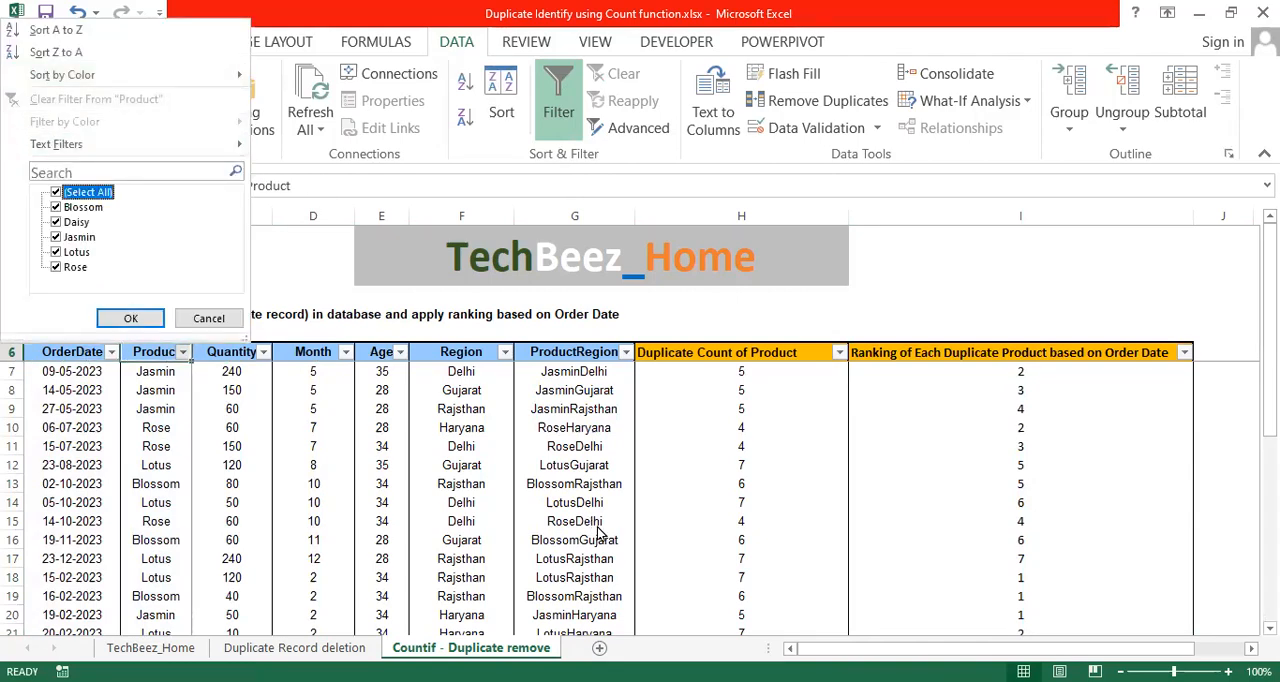
{"action": "right_click", "coordinate": [600, 533]}
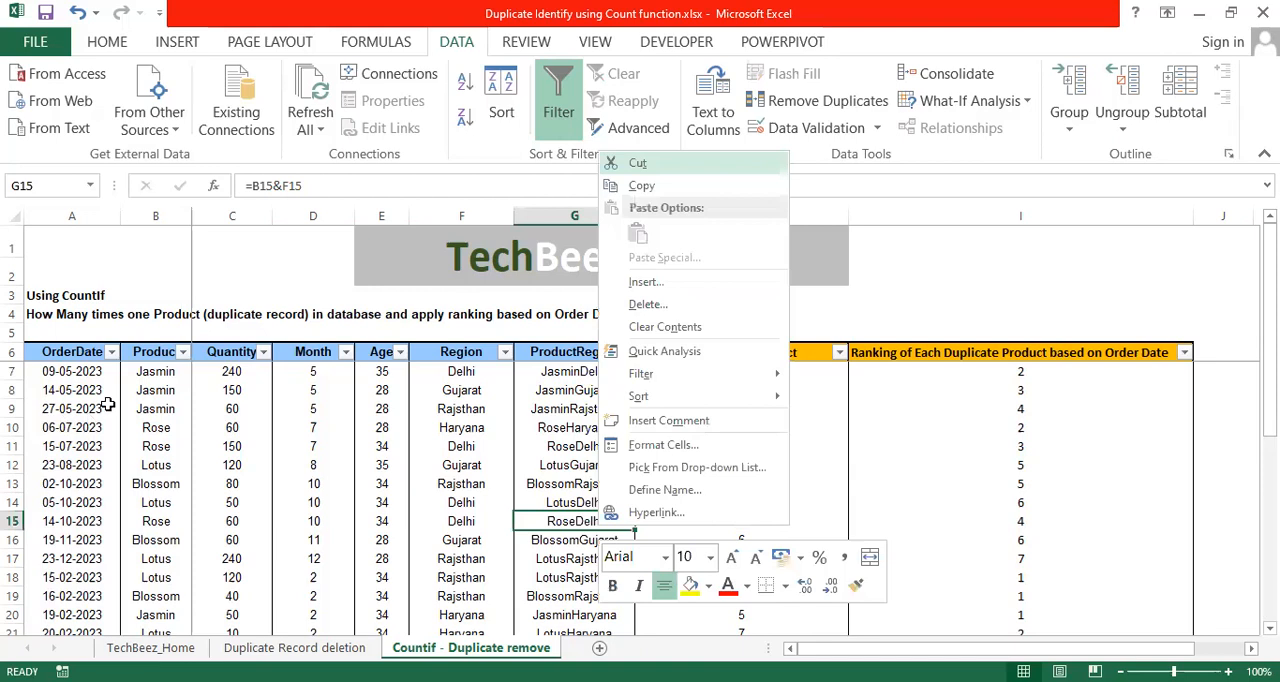
Filter the Product column to show only Jasmin.
{"action": "left_click", "coordinate": [175, 355]}
{"action": "left_click", "coordinate": [85, 192]}
{"action": "left_click", "coordinate": [80, 237]}
{"action": "left_click", "coordinate": [130, 318]}
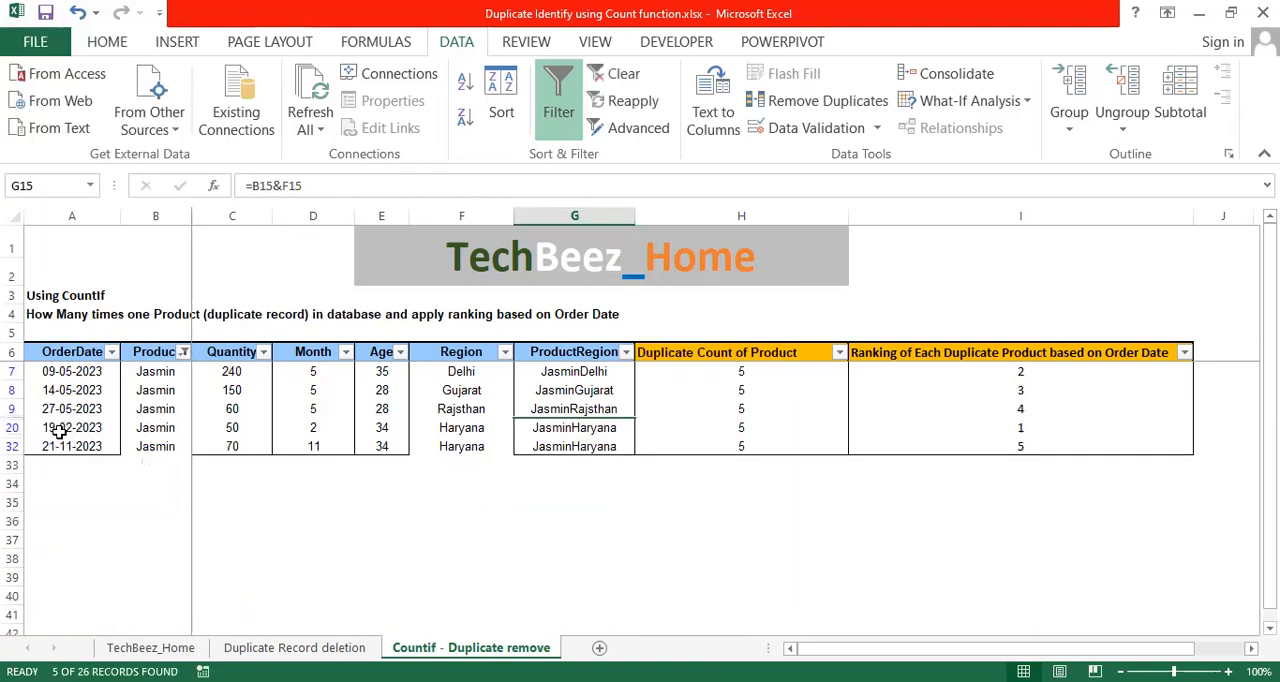
Check the ranking of each filtered Jasmin row against its order date, starting with the 19-02-2023 record.
{"action": "left_click", "coordinate": [62, 430]}
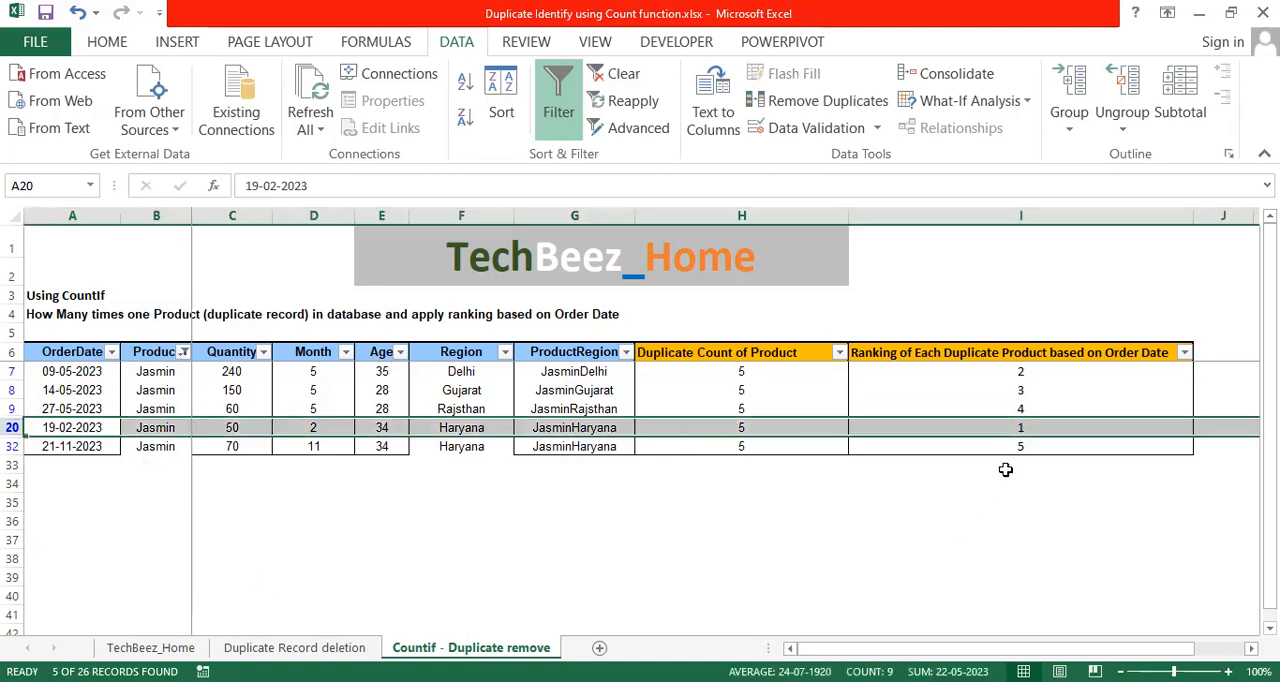
{"action": "left_click", "coordinate": [1050, 430]}
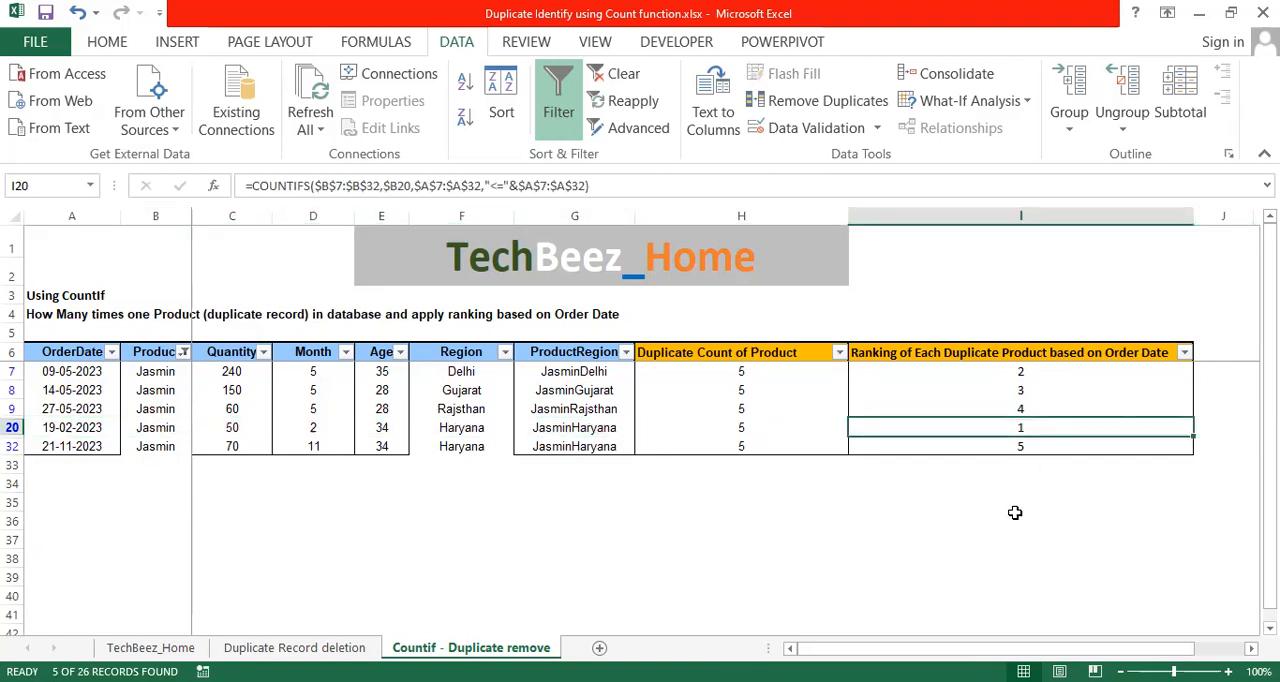
{"action": "left_click", "coordinate": [1030, 371]}
{"action": "left_click", "coordinate": [71, 370]}
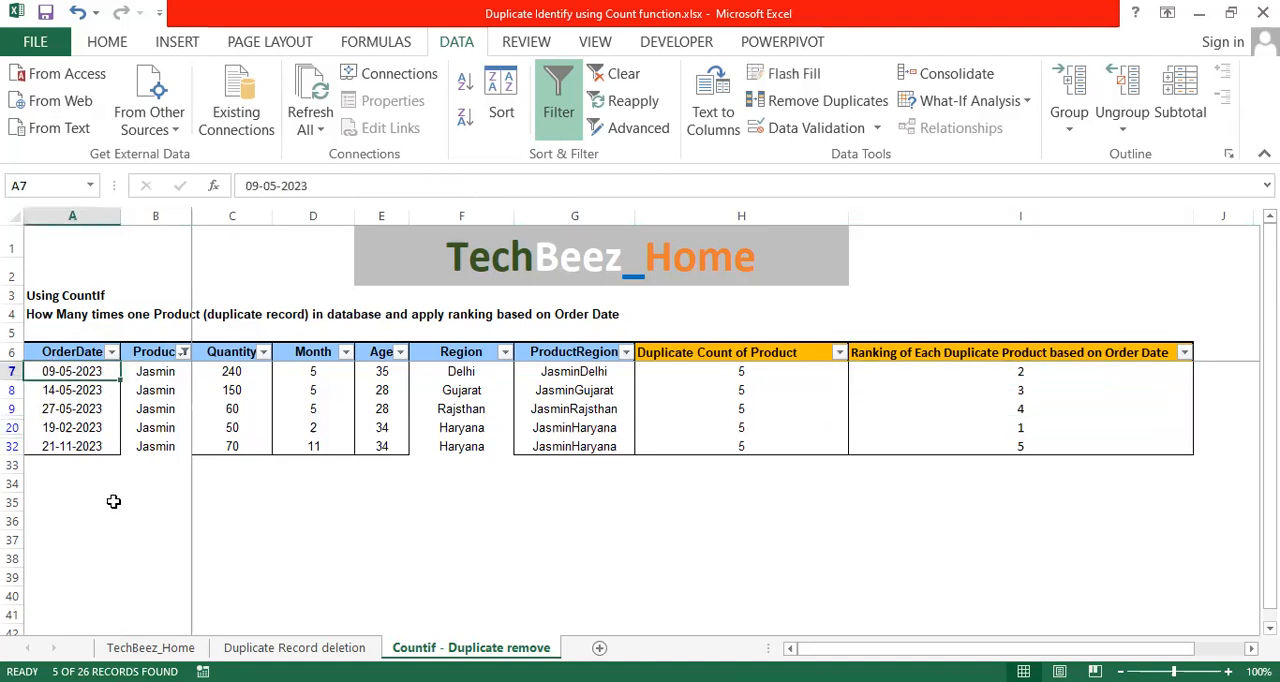
{"action": "left_click", "coordinate": [82, 389]}
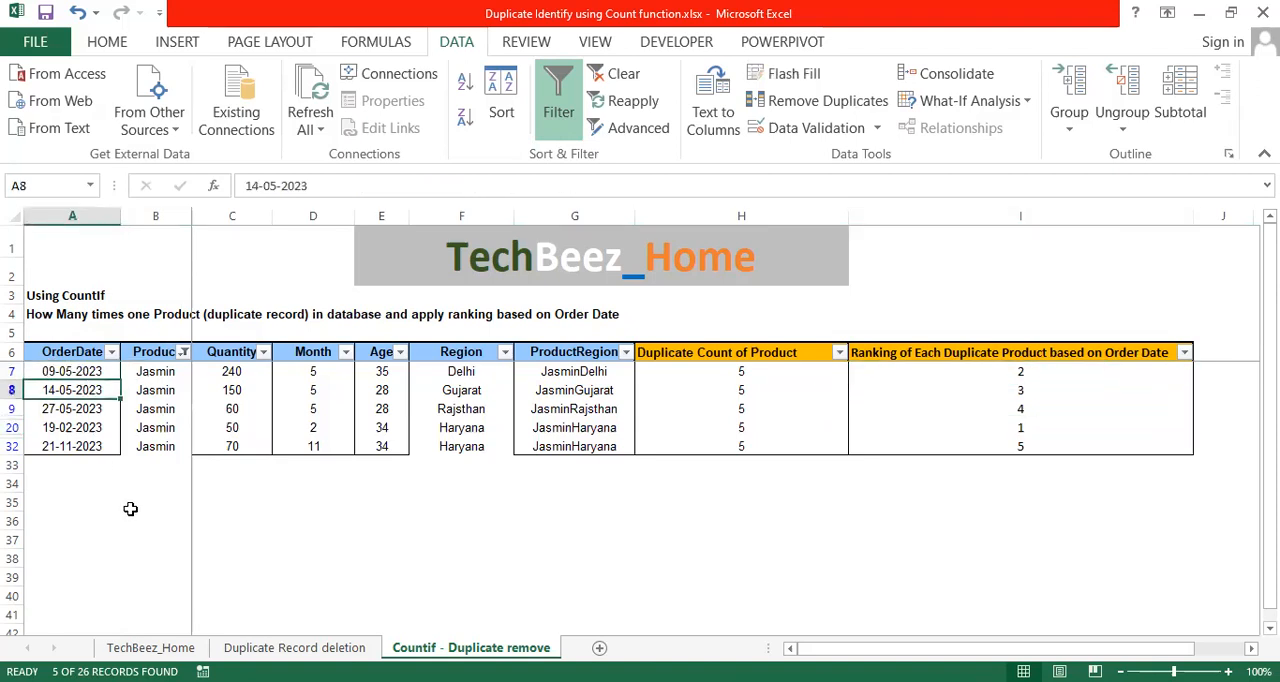
{"action": "left_click", "coordinate": [80, 410]}
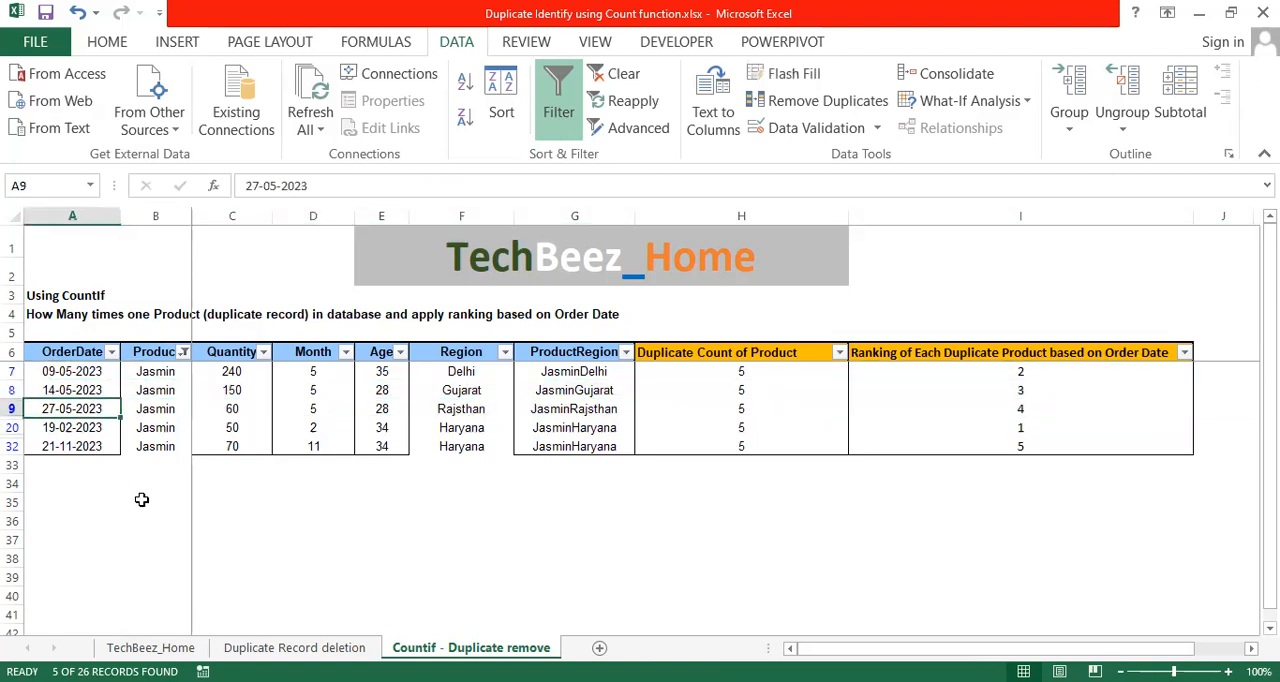
{"action": "left_click", "coordinate": [72, 446]}
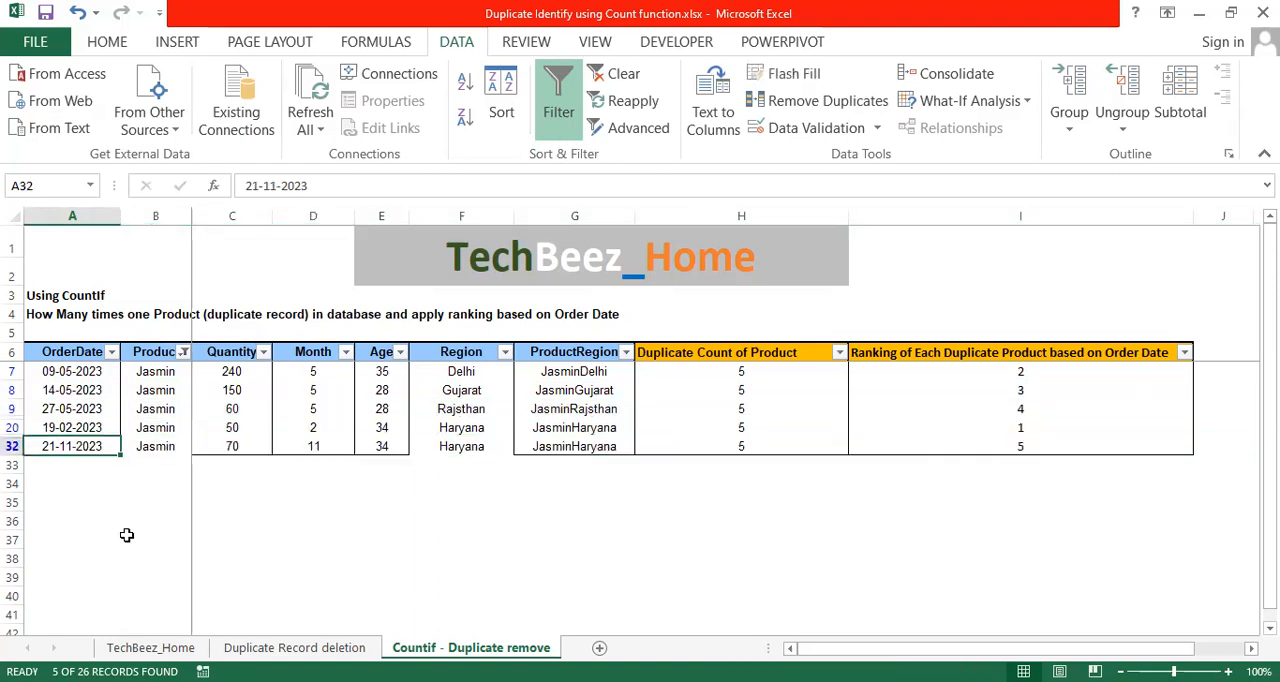
Check the ranking of the 21-11-2023 Jasmin record and the ranking cells of the other filtered Jasmin rows.
{"action": "key", "text": "shift+space"}
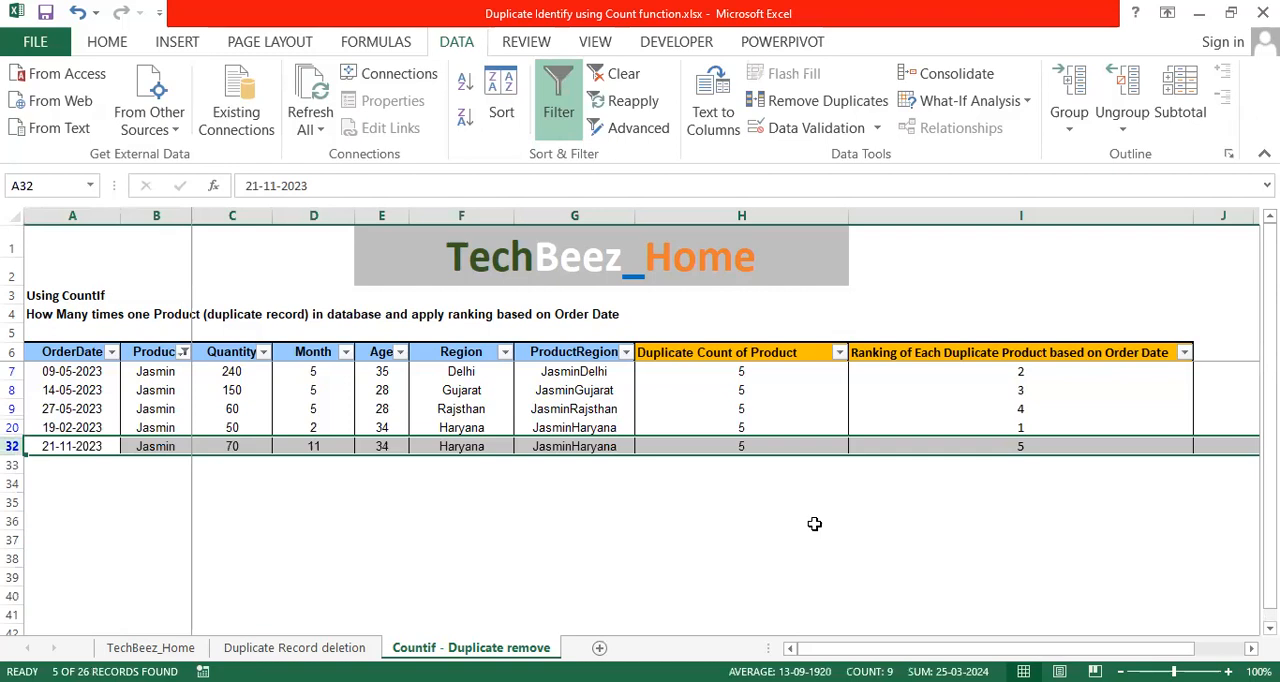
{"action": "left_click", "coordinate": [645, 499]}
{"action": "left_click", "coordinate": [1020, 372]}
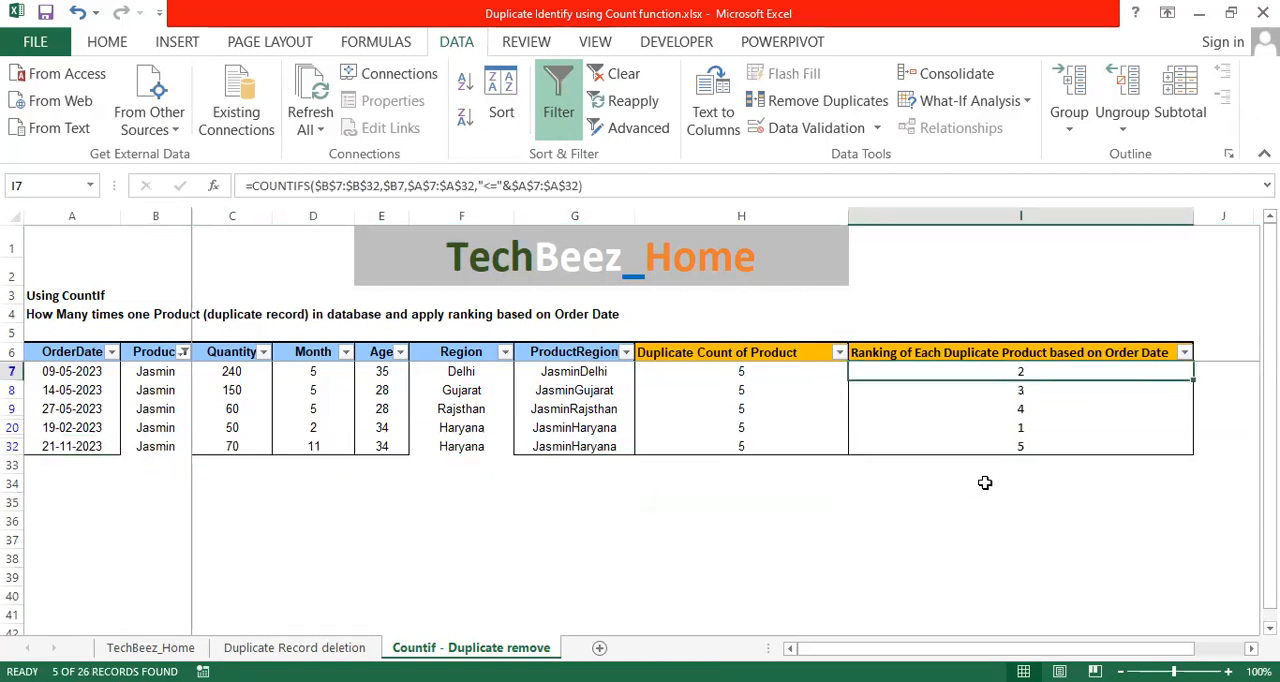
{"action": "left_click", "coordinate": [1030, 427]}
Change the Product column filter to show only Blossom instead of Jasmin.
{"action": "left_click", "coordinate": [160, 351]}
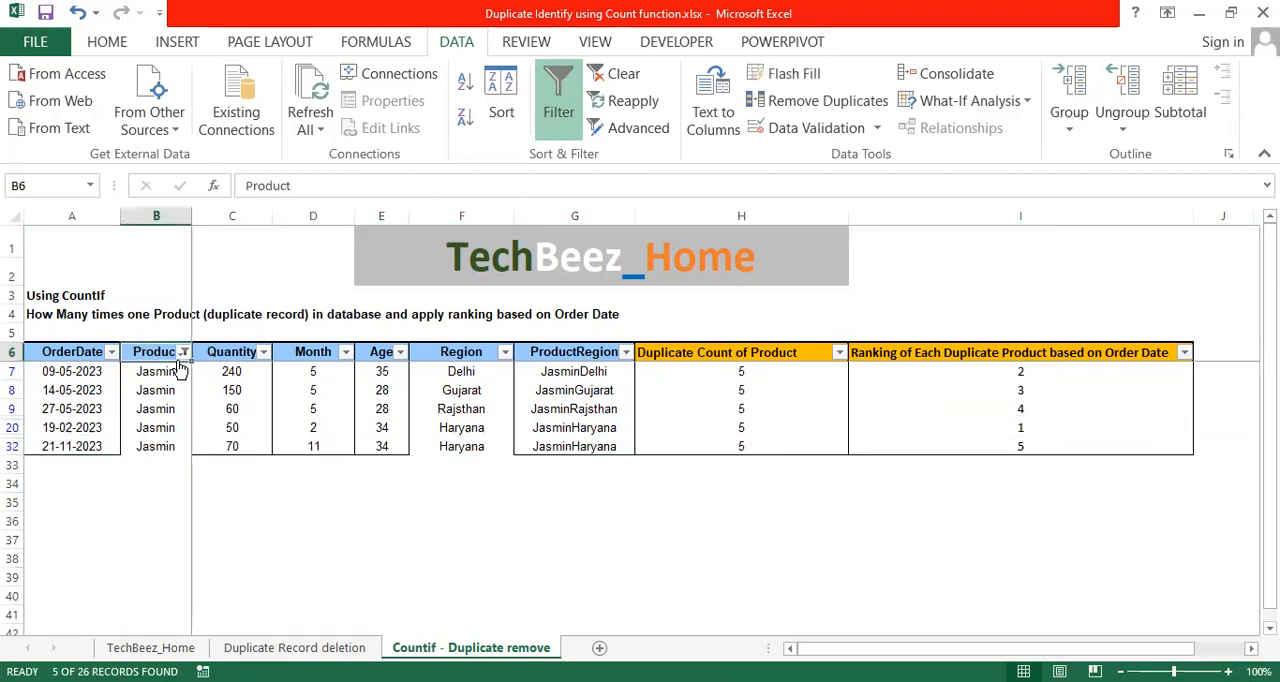
{"action": "left_click", "coordinate": [184, 352]}
{"action": "left_click", "coordinate": [75, 238]}
{"action": "left_click", "coordinate": [82, 207]}
{"action": "left_click", "coordinate": [130, 317]}
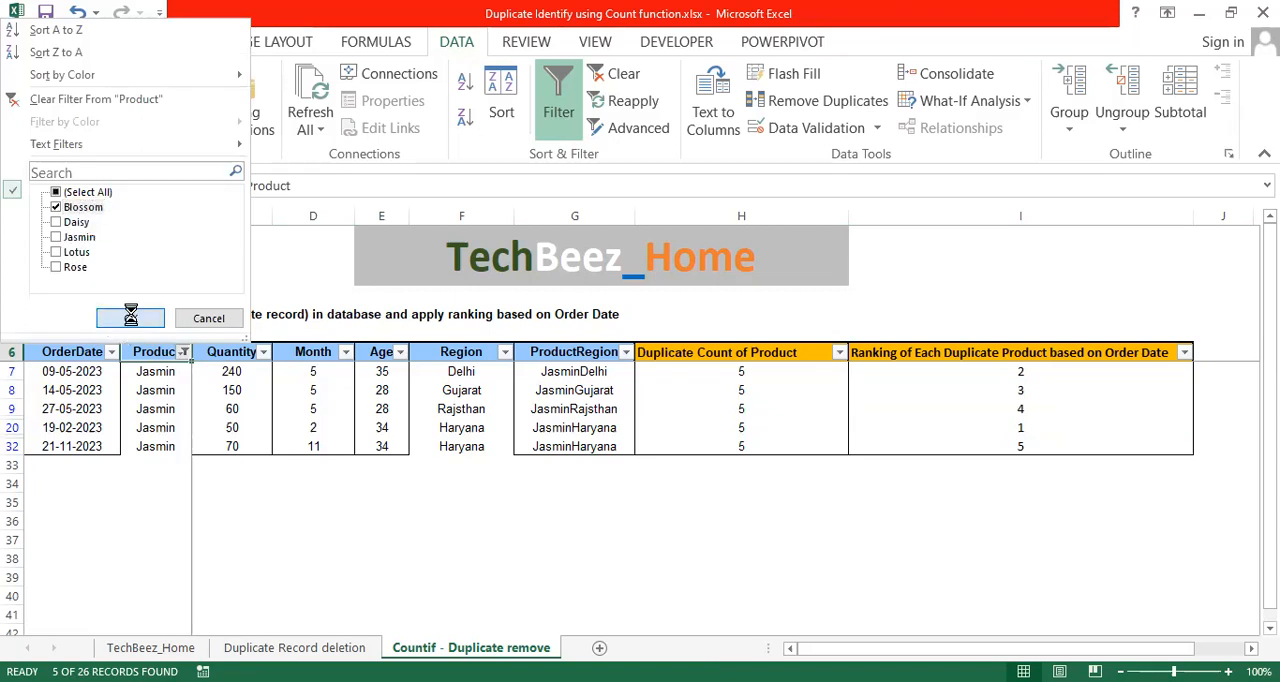
Examine the order date of each filtered Blossom record.
{"action": "left_click", "coordinate": [158, 392]}
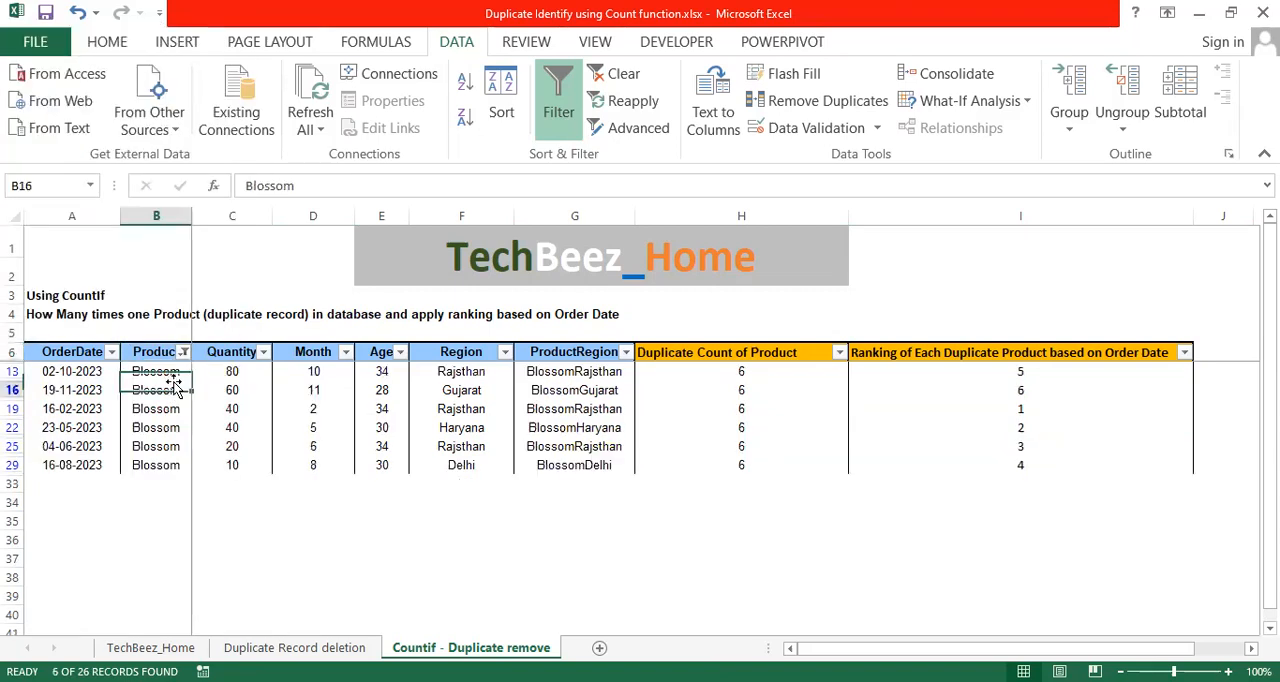
{"action": "left_click", "coordinate": [60, 370]}
{"action": "left_click", "coordinate": [80, 390]}
{"action": "left_click", "coordinate": [66, 370]}
{"action": "left_click", "coordinate": [82, 391]}
{"action": "left_click", "coordinate": [88, 411]}
{"action": "left_click", "coordinate": [92, 428]}
{"action": "left_click", "coordinate": [90, 446]}
{"action": "left_click", "coordinate": [92, 466]}
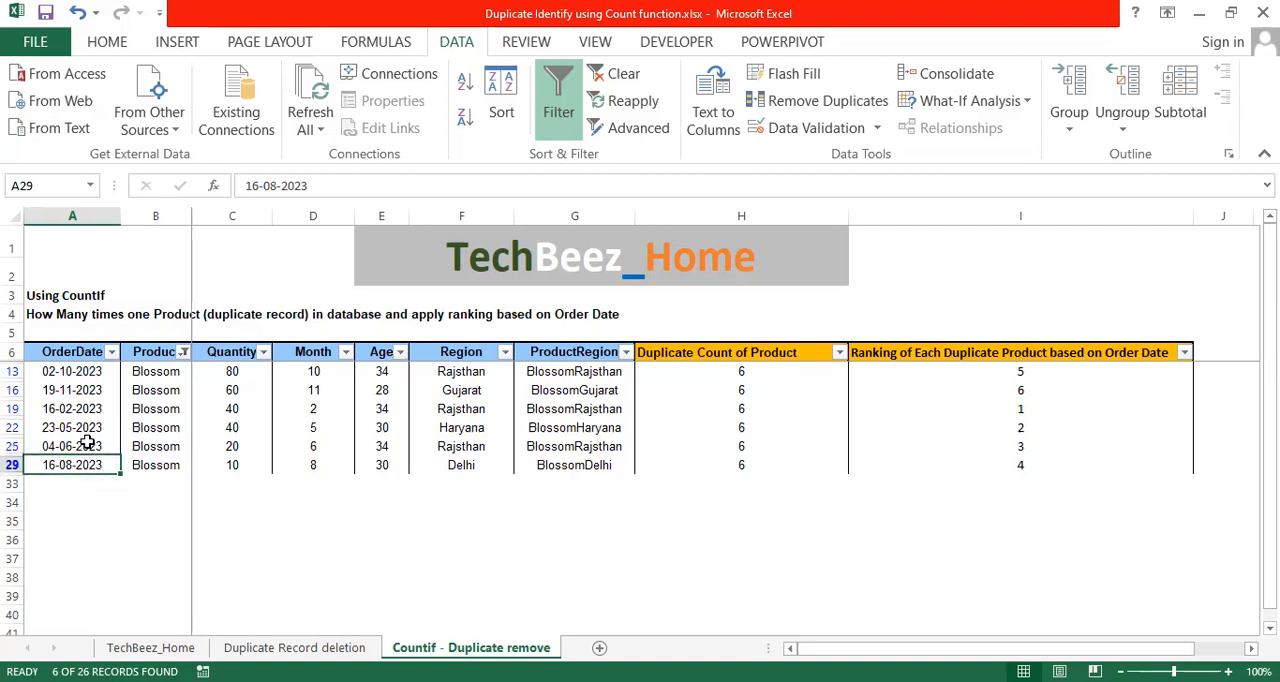
Compare the Blossom rankings with their order dates, going from the 16-02-2023 record through to the 19-11-2023 record.
{"action": "left_click", "coordinate": [86, 409]}
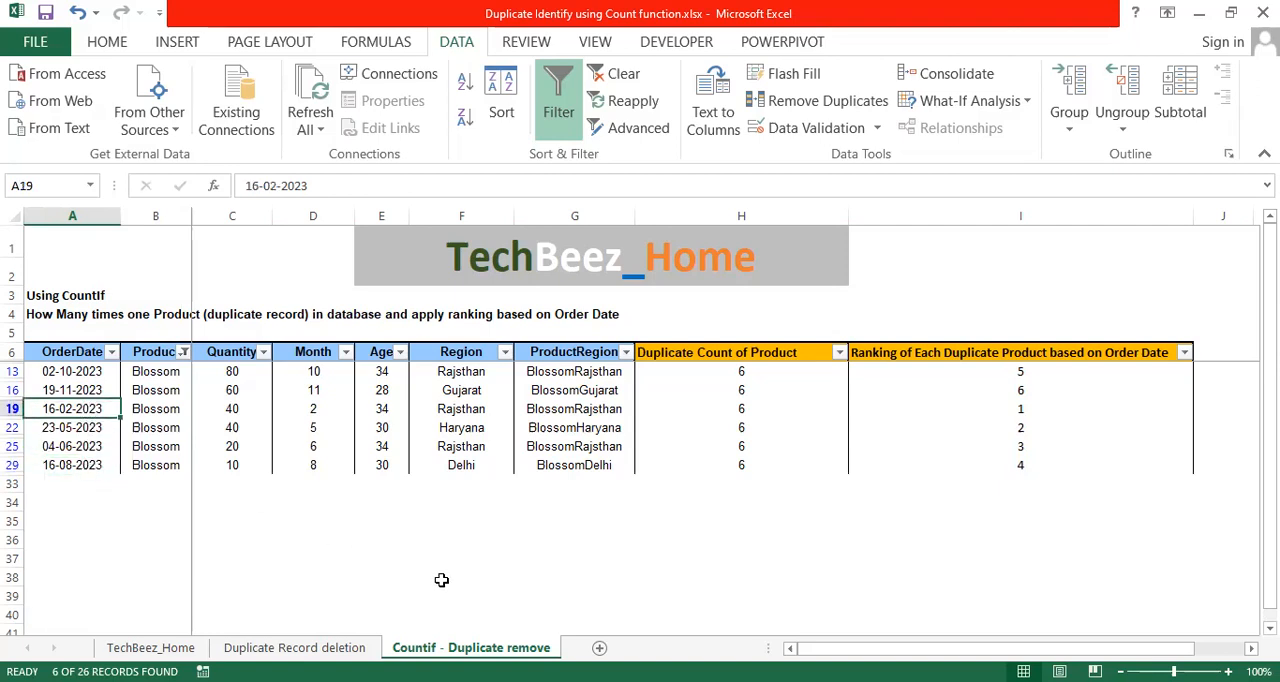
{"action": "key", "text": "shift+space"}
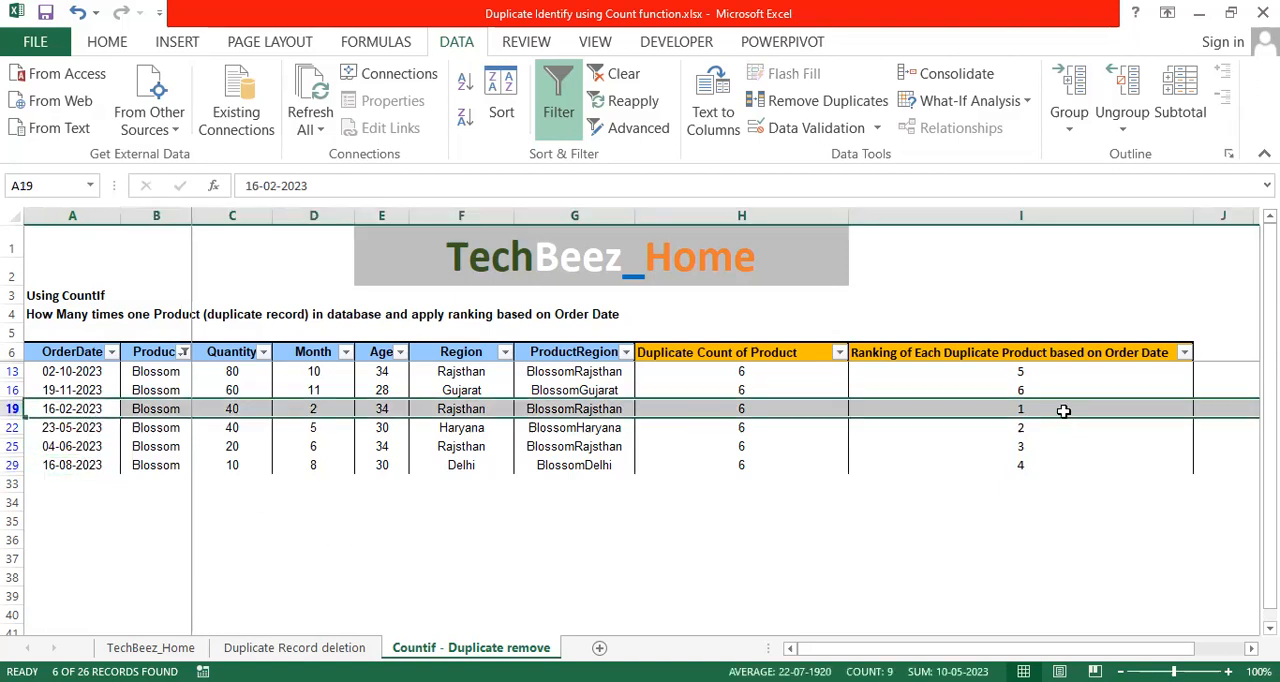
{"action": "left_click", "coordinate": [1063, 411]}
{"action": "left_click", "coordinate": [1047, 431]}
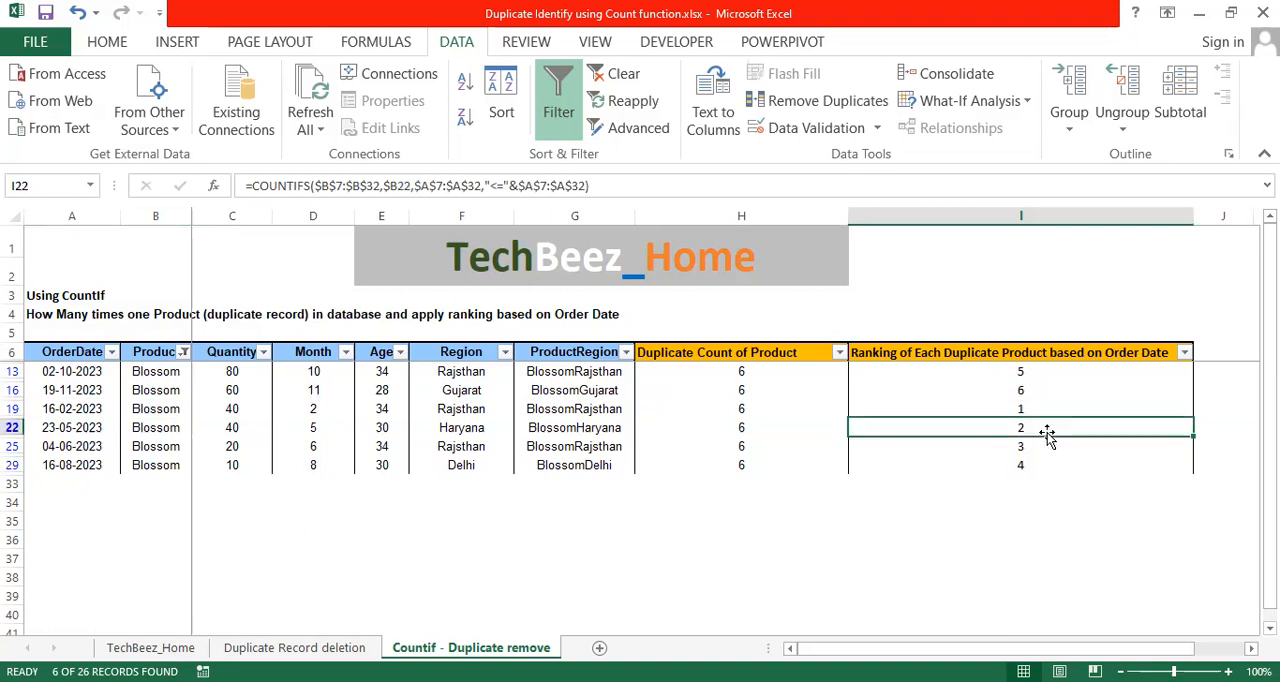
{"action": "left_click", "coordinate": [1050, 446]}
{"action": "left_click", "coordinate": [1054, 465]}
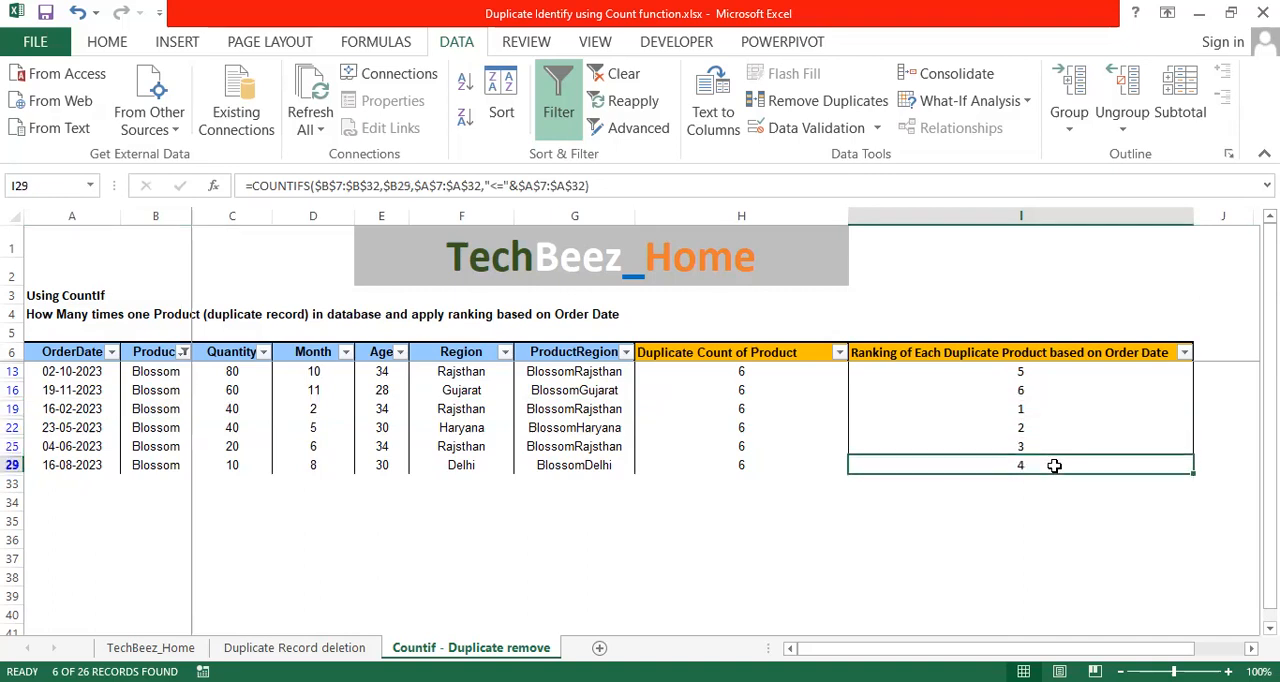
{"action": "left_click", "coordinate": [1046, 373]}
{"action": "left_click", "coordinate": [1044, 390]}
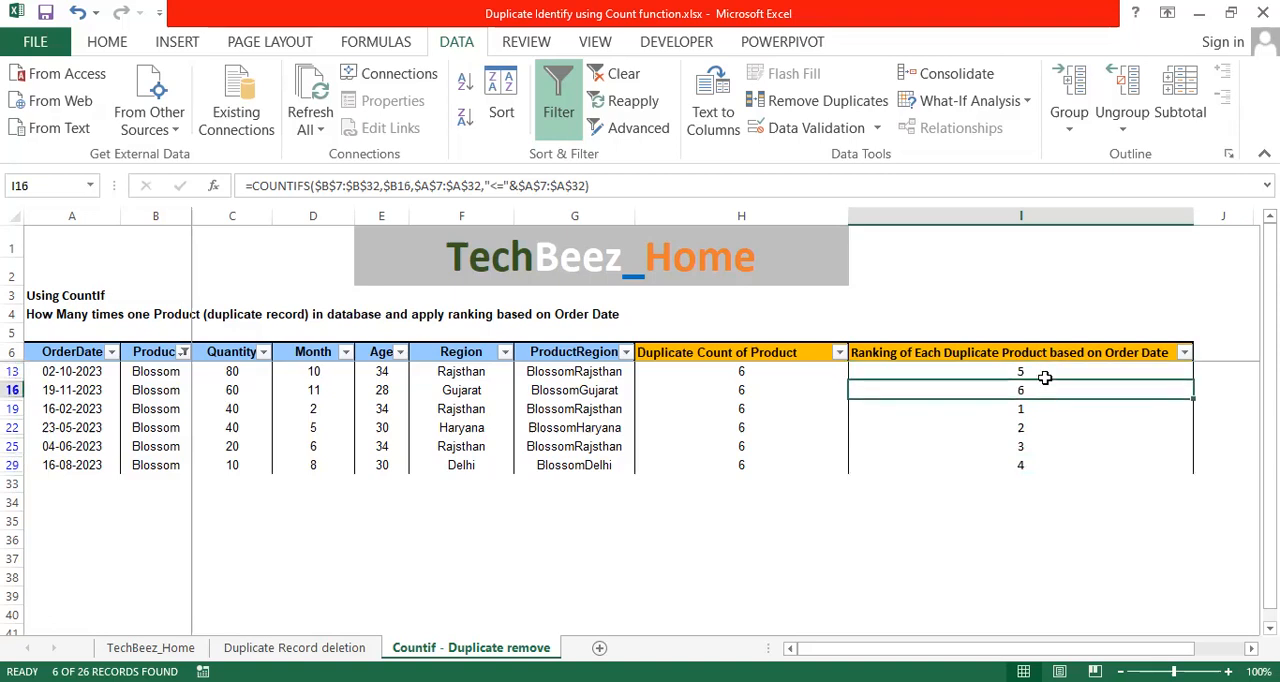
Clear the Product filter to show all order records again.
{"action": "left_click", "coordinate": [1046, 356]}
{"action": "key", "text": "alt+d"}
{"action": "key", "text": "f"}
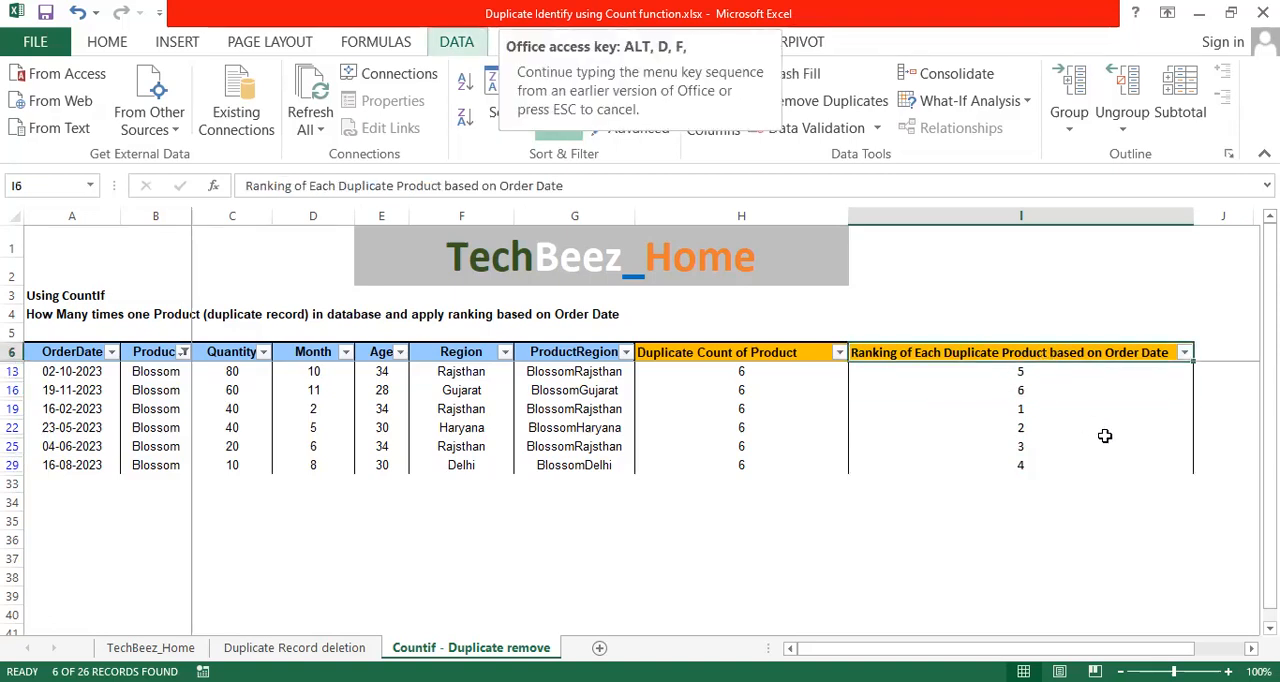
{"action": "key", "text": "s"}
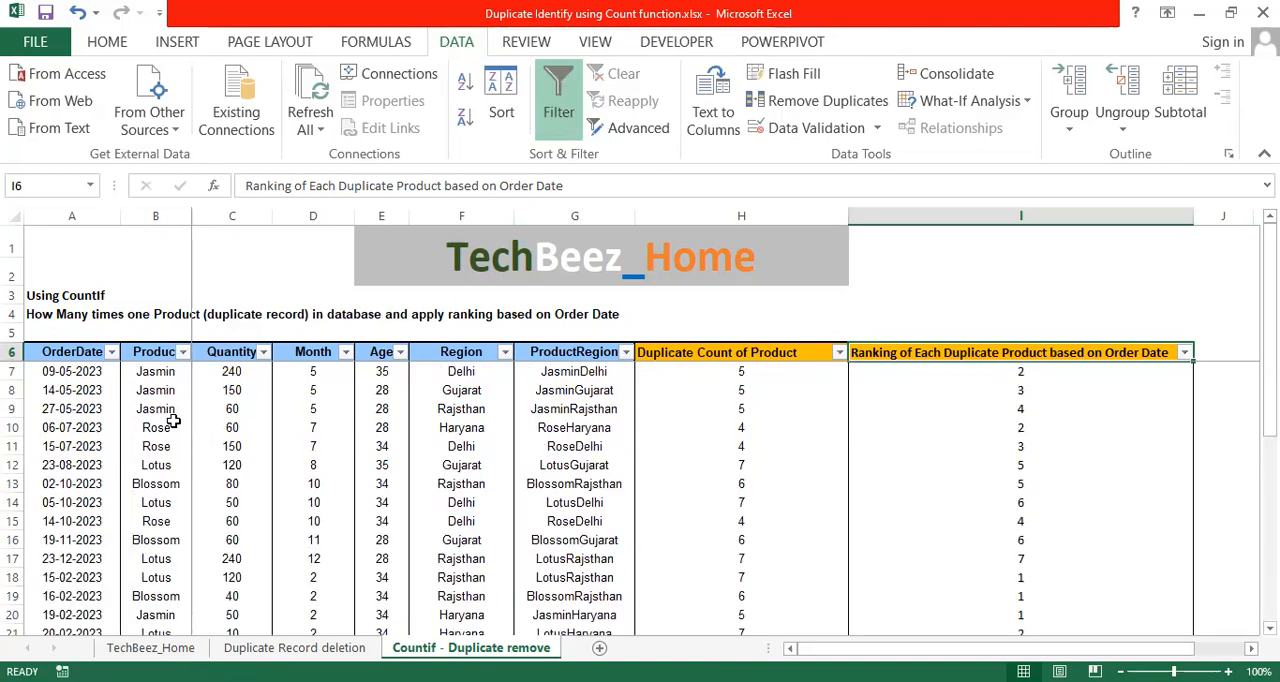
{"action": "left_click", "coordinate": [161, 373]}
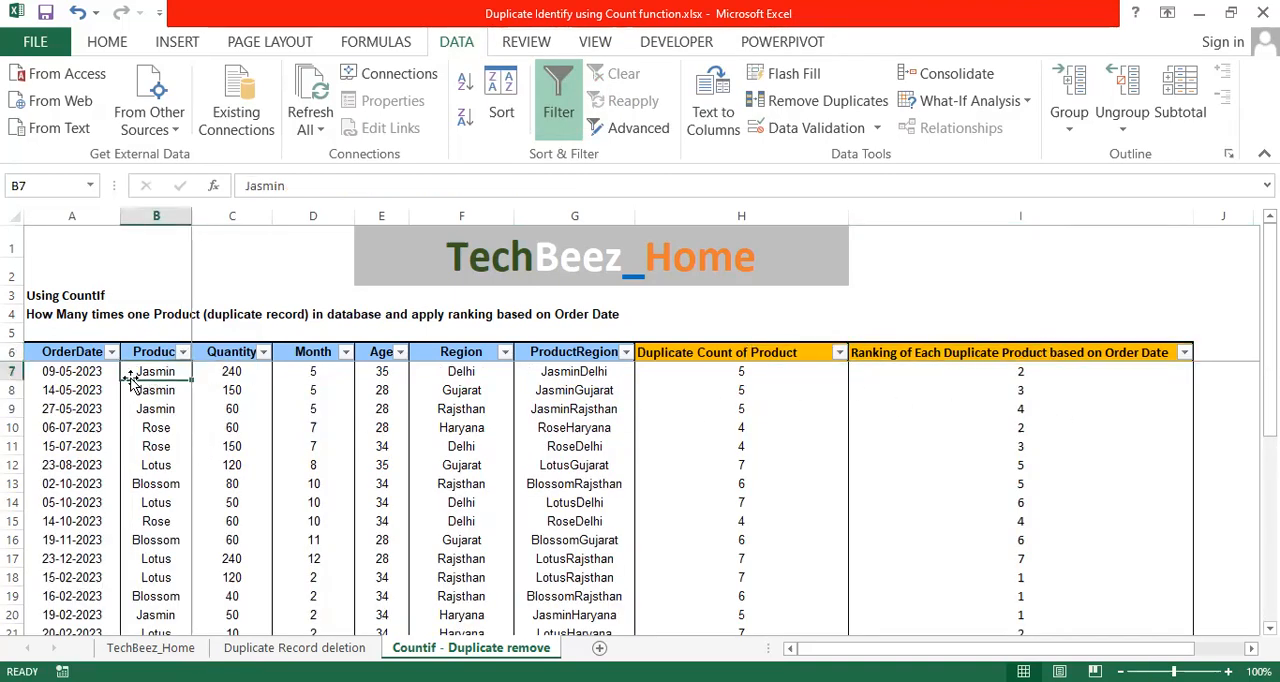
{"action": "left_click", "coordinate": [80, 386]}
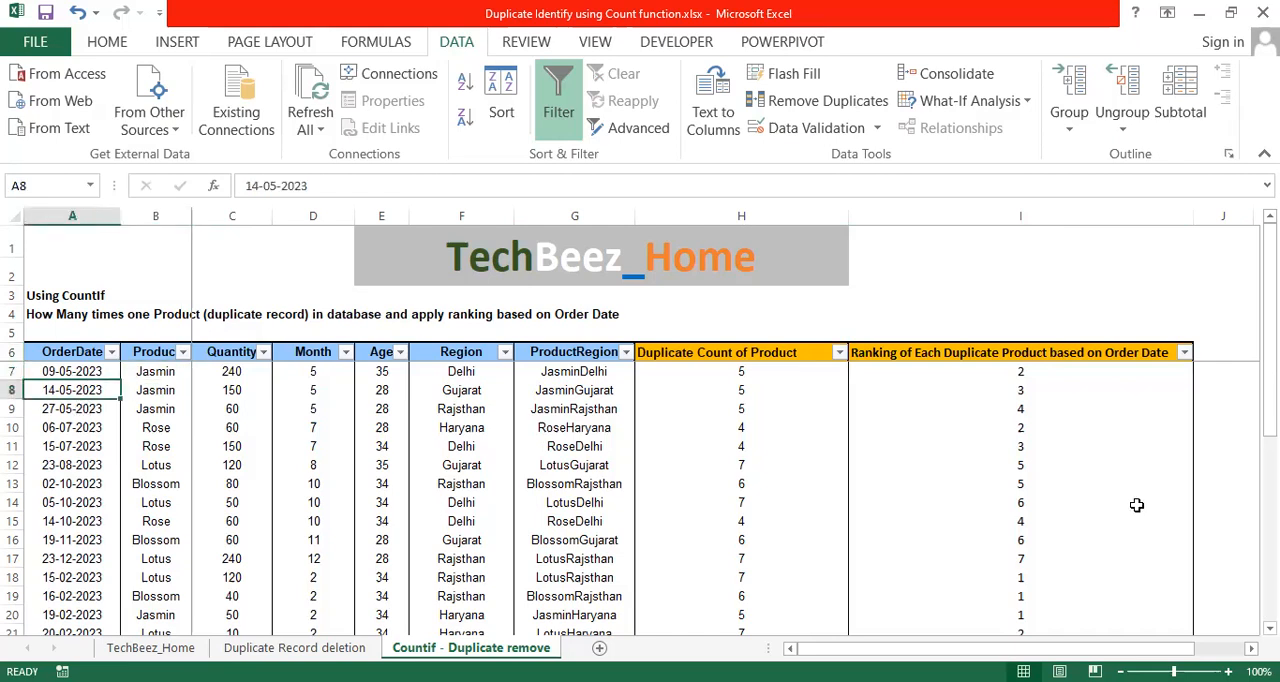
{"action": "left_click", "coordinate": [1131, 372]}
Filter the Ranking of Each Duplicate Product based on Order Date column to exclude rank 1, keeping all other ranks.
{"action": "left_click", "coordinate": [1128, 354]}
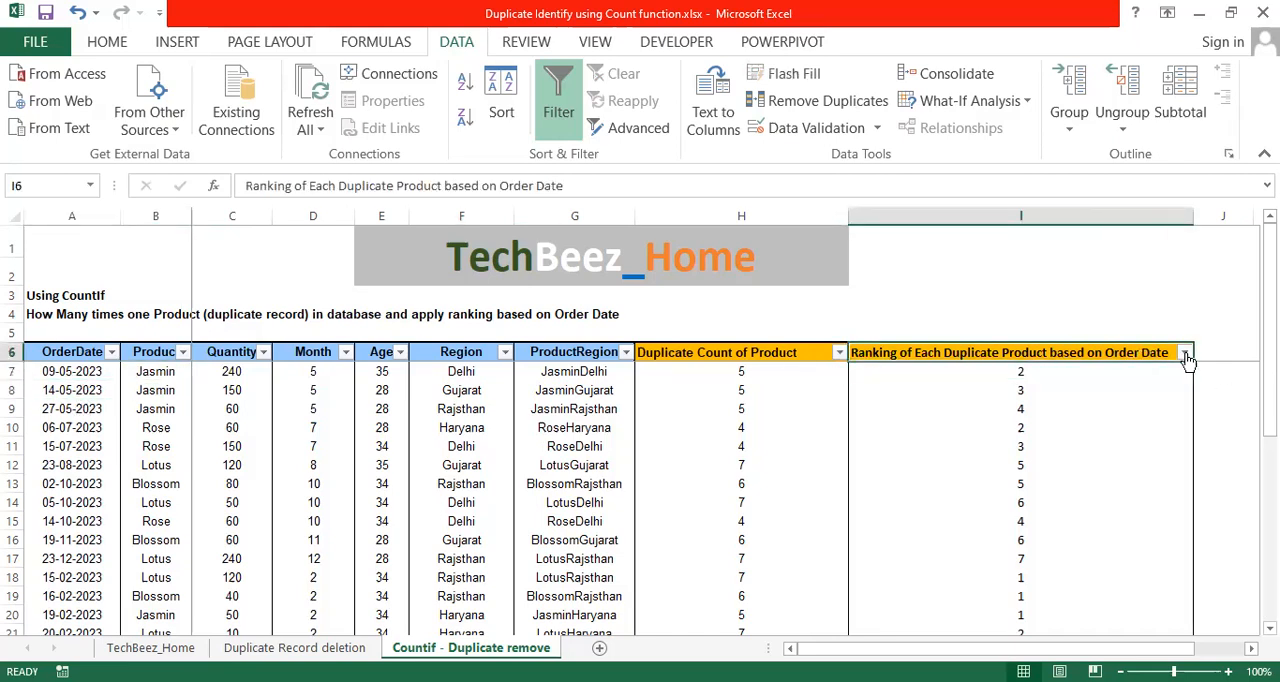
{"action": "left_click", "coordinate": [1184, 353]}
{"action": "scroll", "coordinate": [1172, 225], "scroll_direction": "down", "scroll_amount": 1}
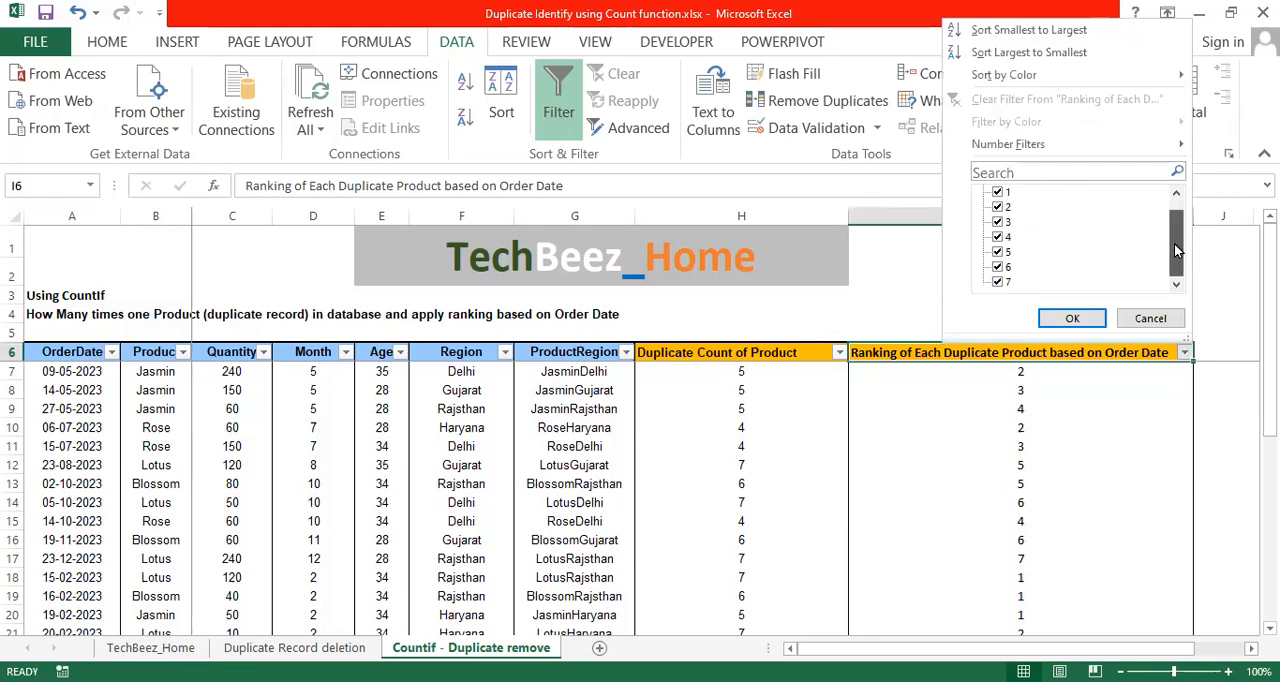
{"action": "scroll", "coordinate": [1172, 236], "scroll_direction": "up", "scroll_amount": 1}
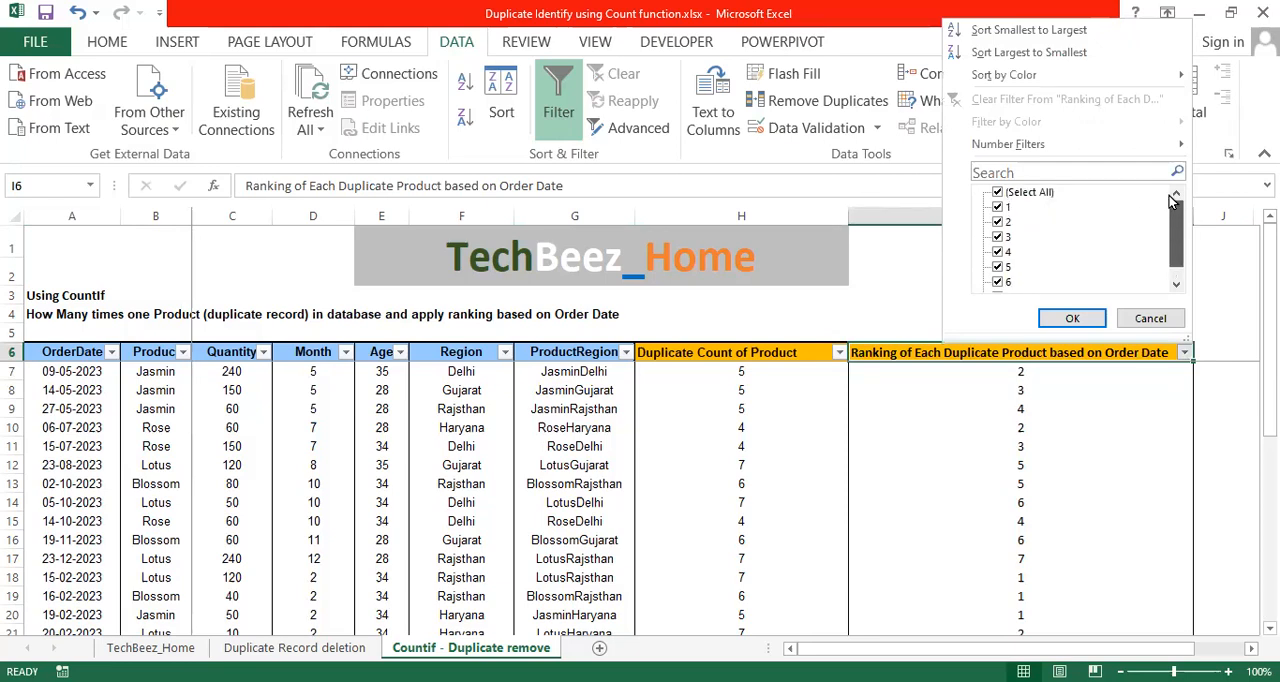
{"action": "left_click", "coordinate": [1002, 207]}
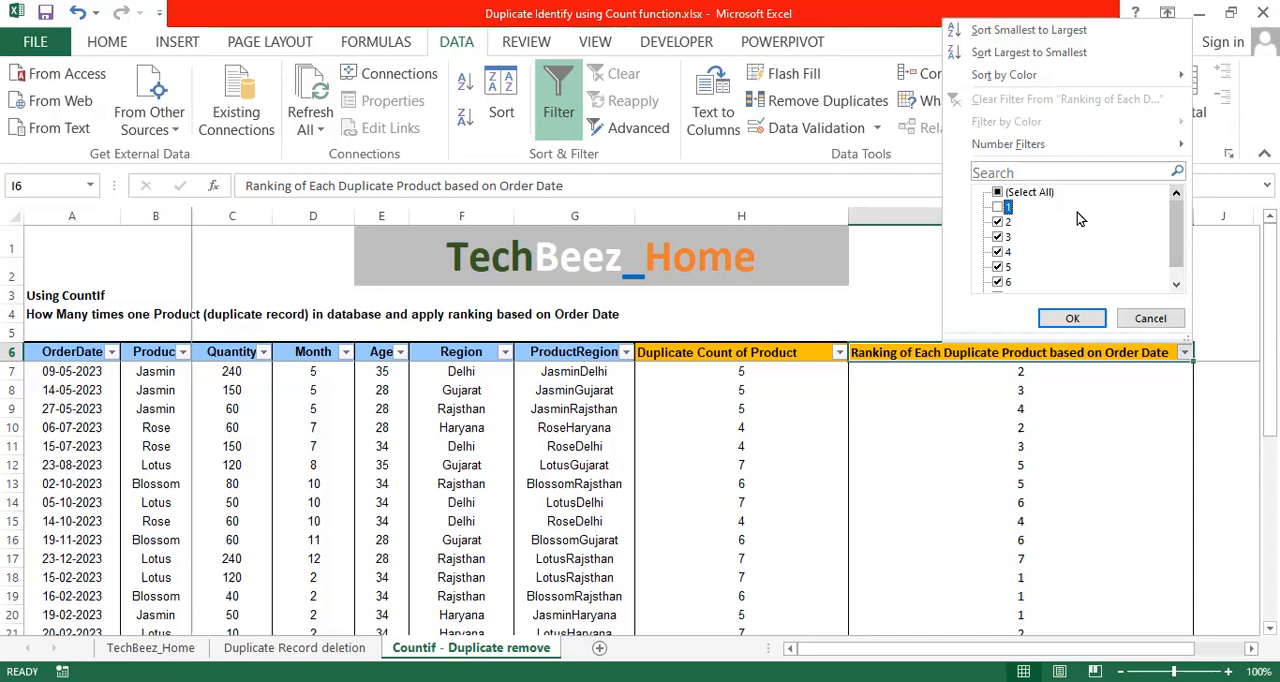
{"action": "left_click", "coordinate": [1082, 320]}
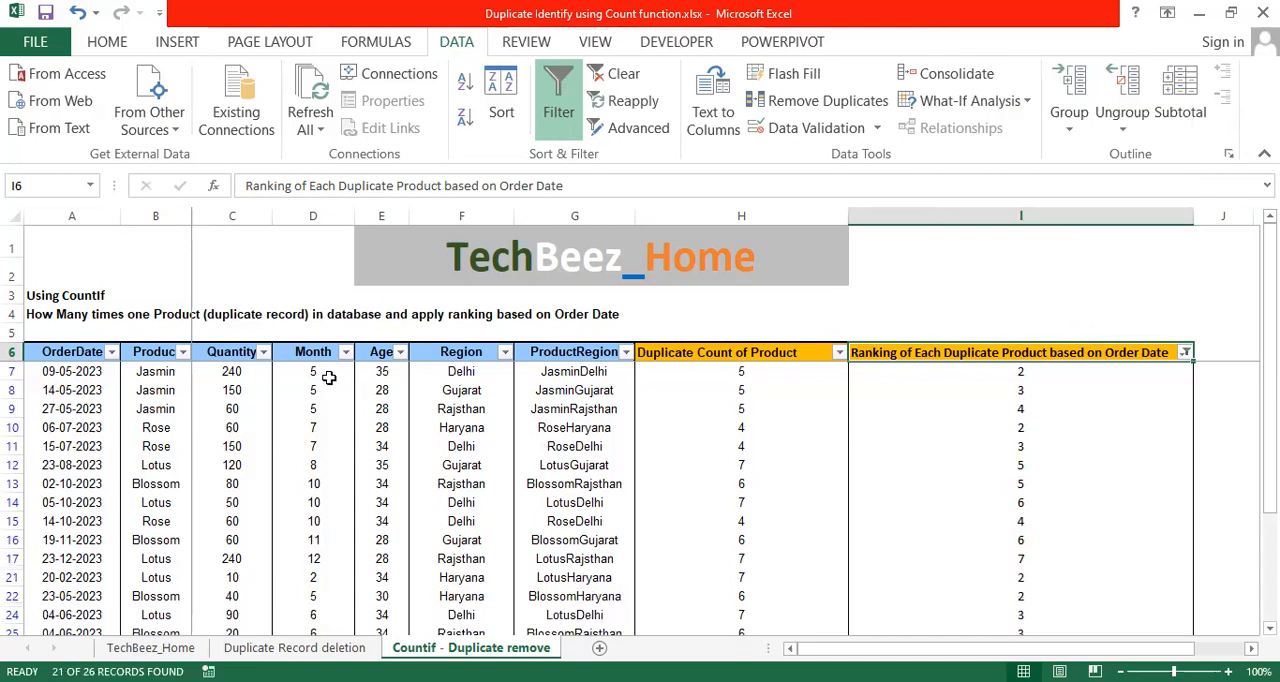
Select only the visible filtered rows from row 7 down to row 32 and delete those entire rows.
{"action": "left_click", "coordinate": [232, 372]}
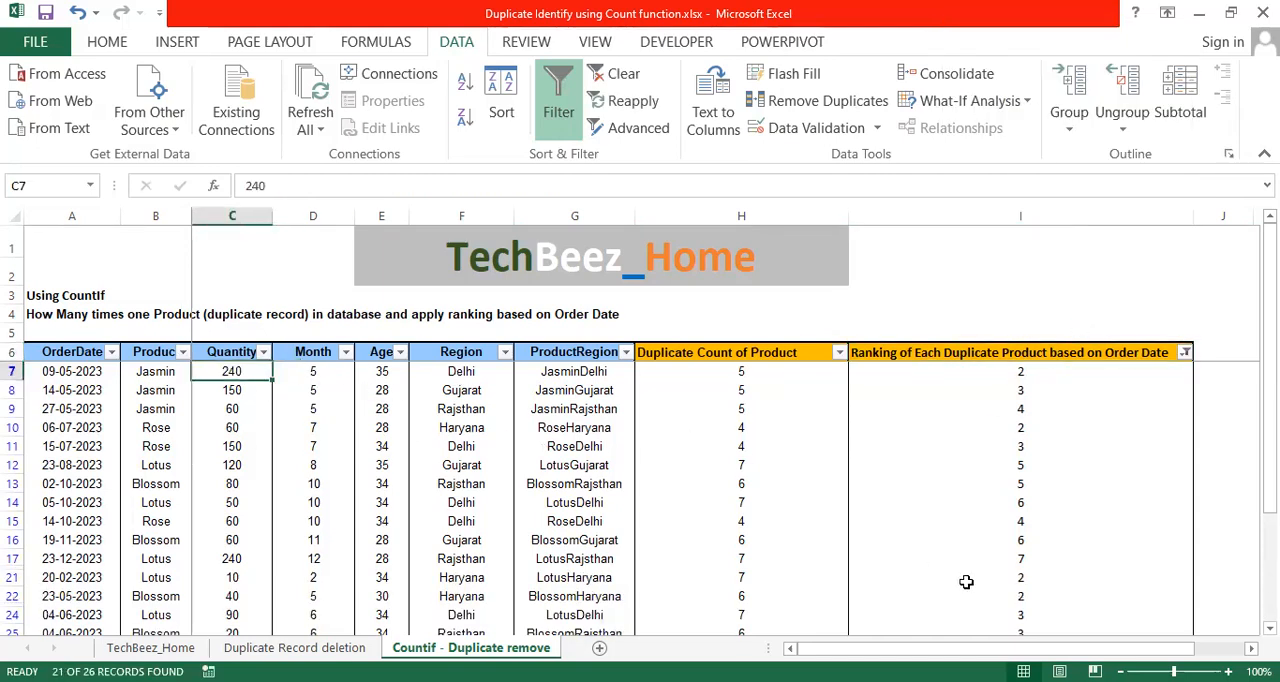
{"action": "key", "text": "shift+space"}
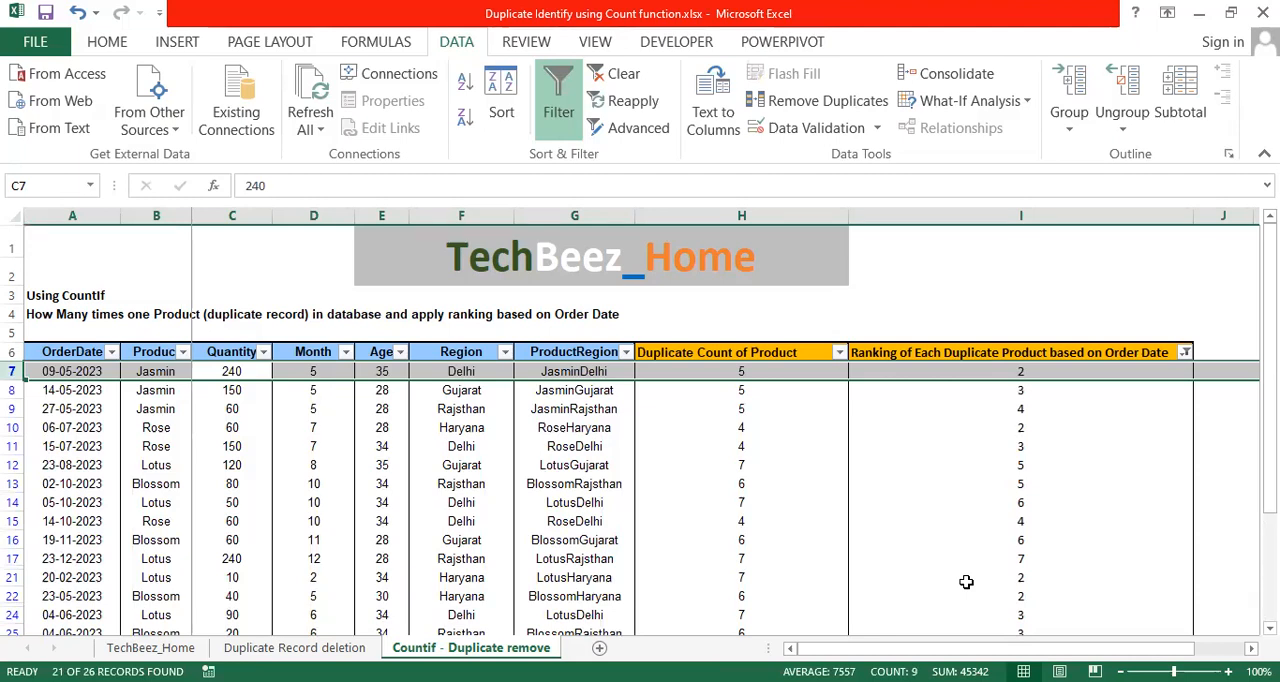
{"action": "key", "text": "ctrl+shift+Down"}
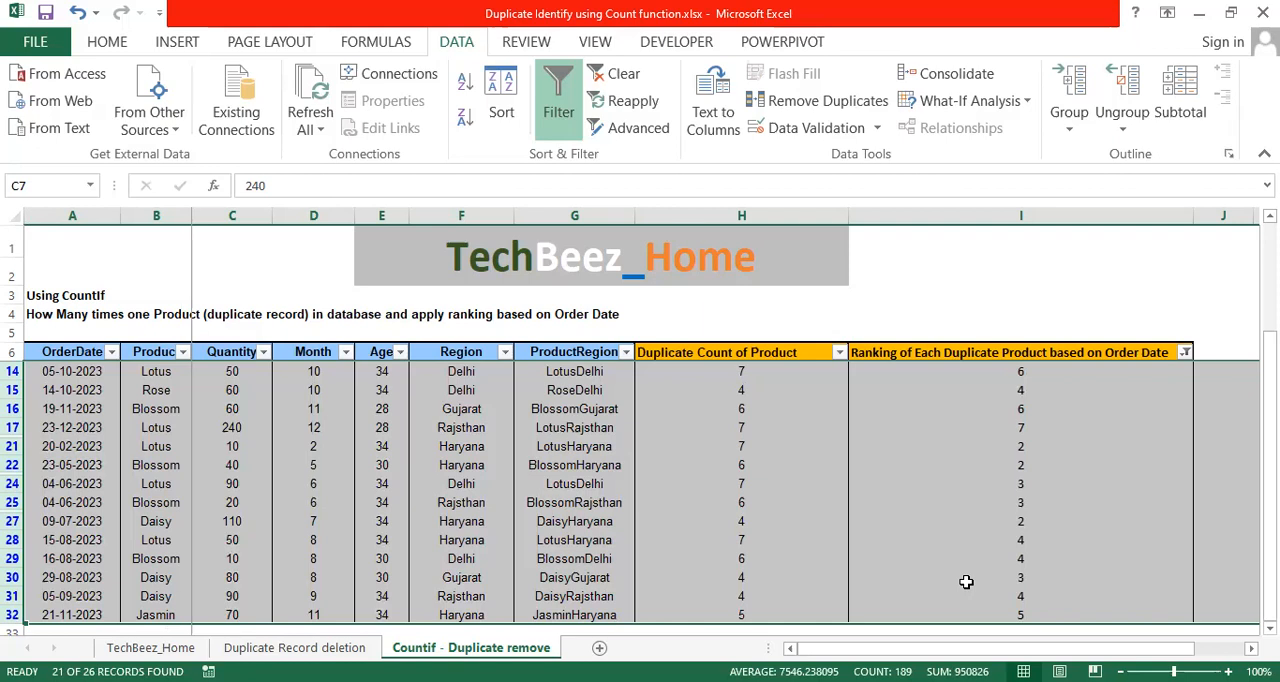
{"action": "key", "text": "alt+semicolon"}
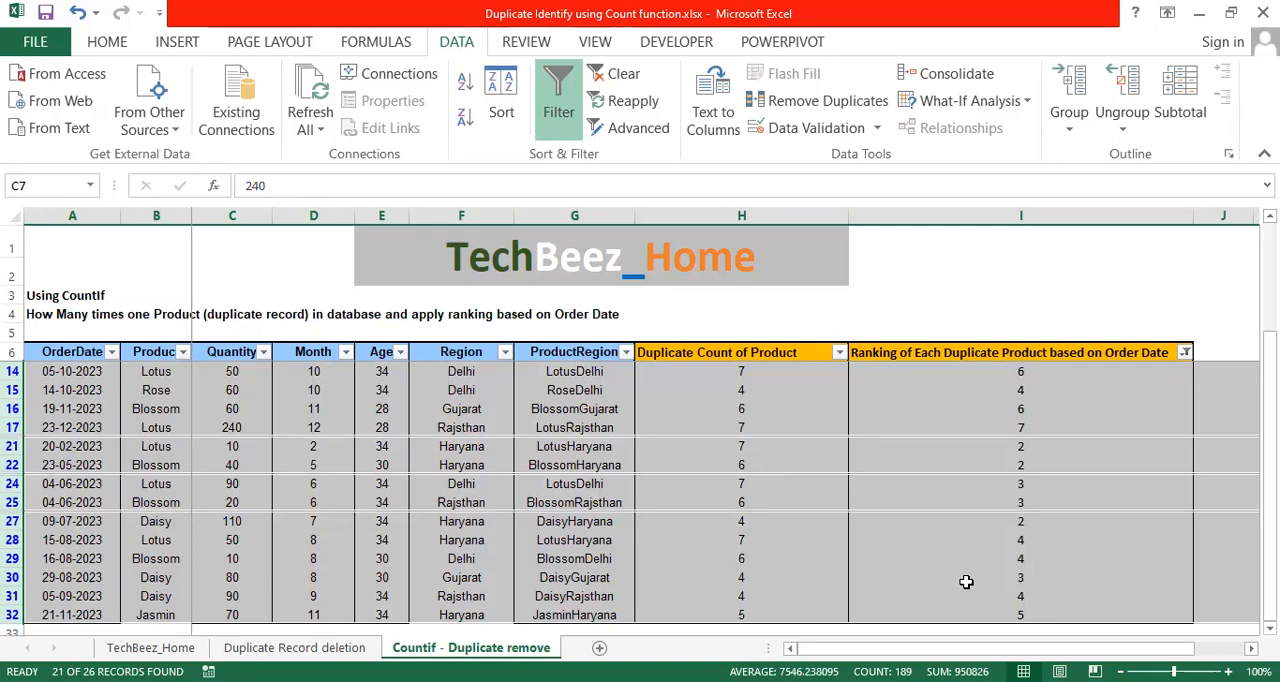
{"action": "key", "text": "Delete"}
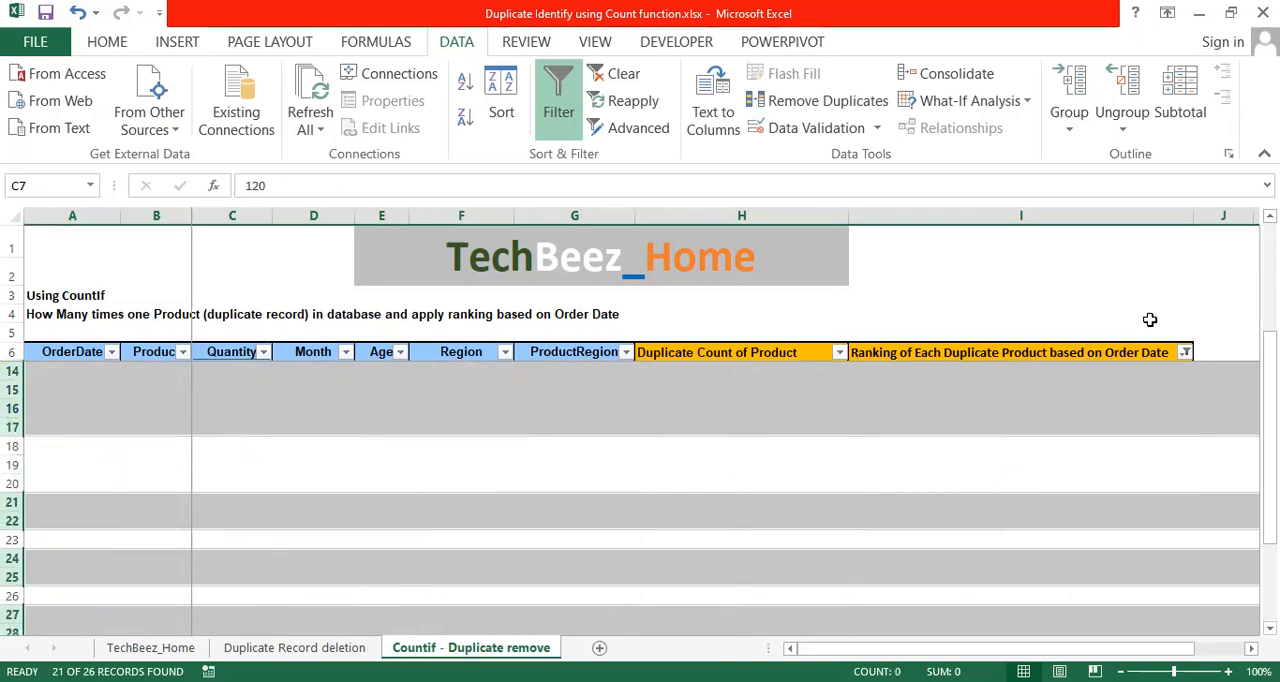
Clear the ranking filter to show the records left after the row deletion.
{"action": "left_click", "coordinate": [1108, 354]}
{"action": "key", "text": "alt+d"}
{"action": "key", "text": "f"}
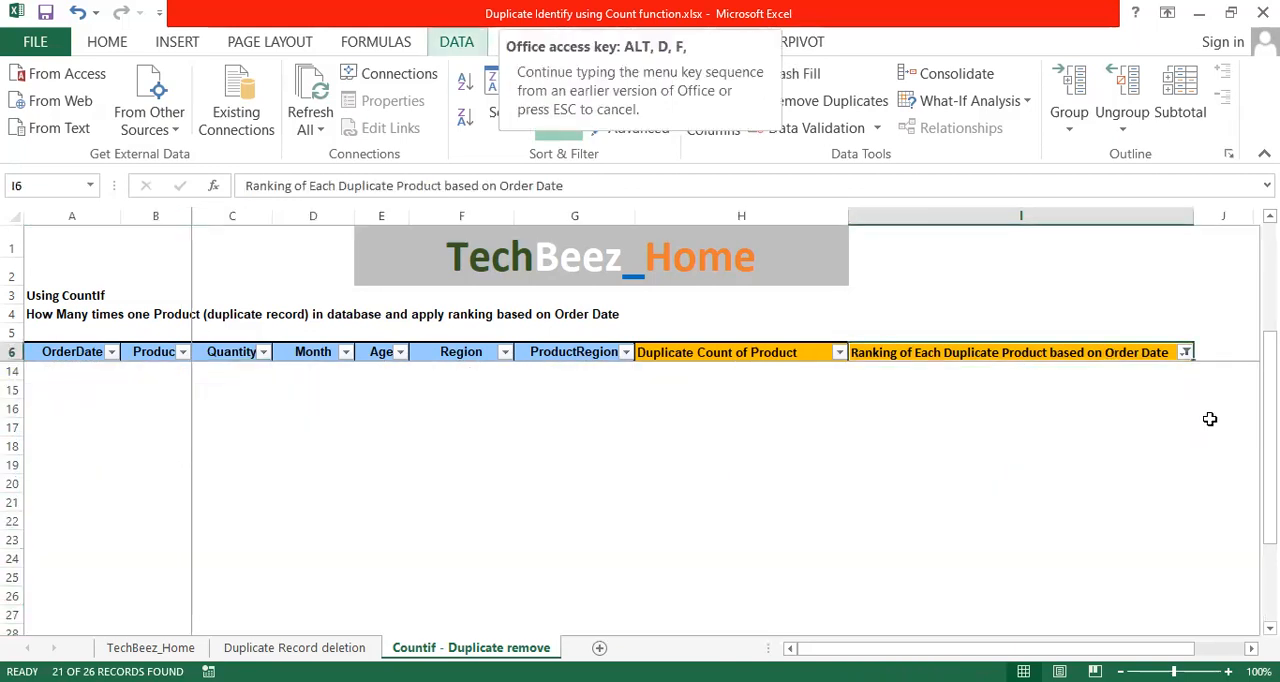
{"action": "key", "text": "s"}
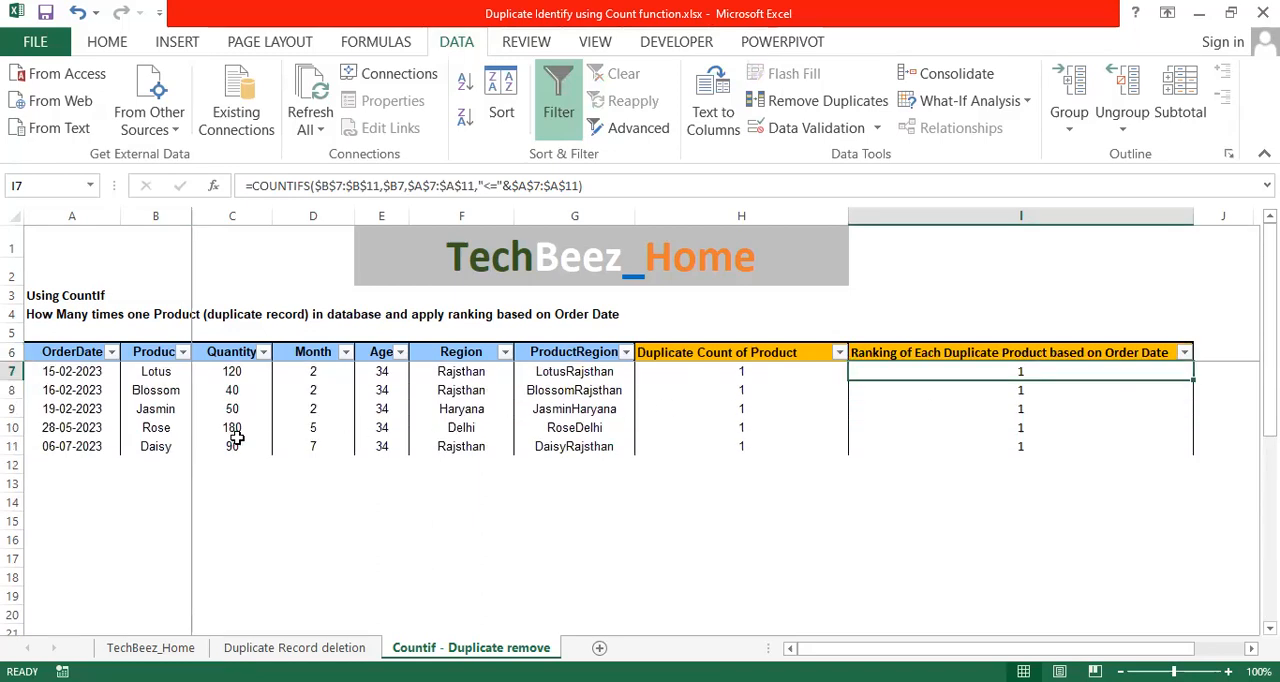
Review the remaining records, checking the Jasmin row's ranking, the Duplicate Count of Product column and the OrderDate column.
{"action": "left_click", "coordinate": [166, 410]}
{"action": "key", "text": "shift+space"}
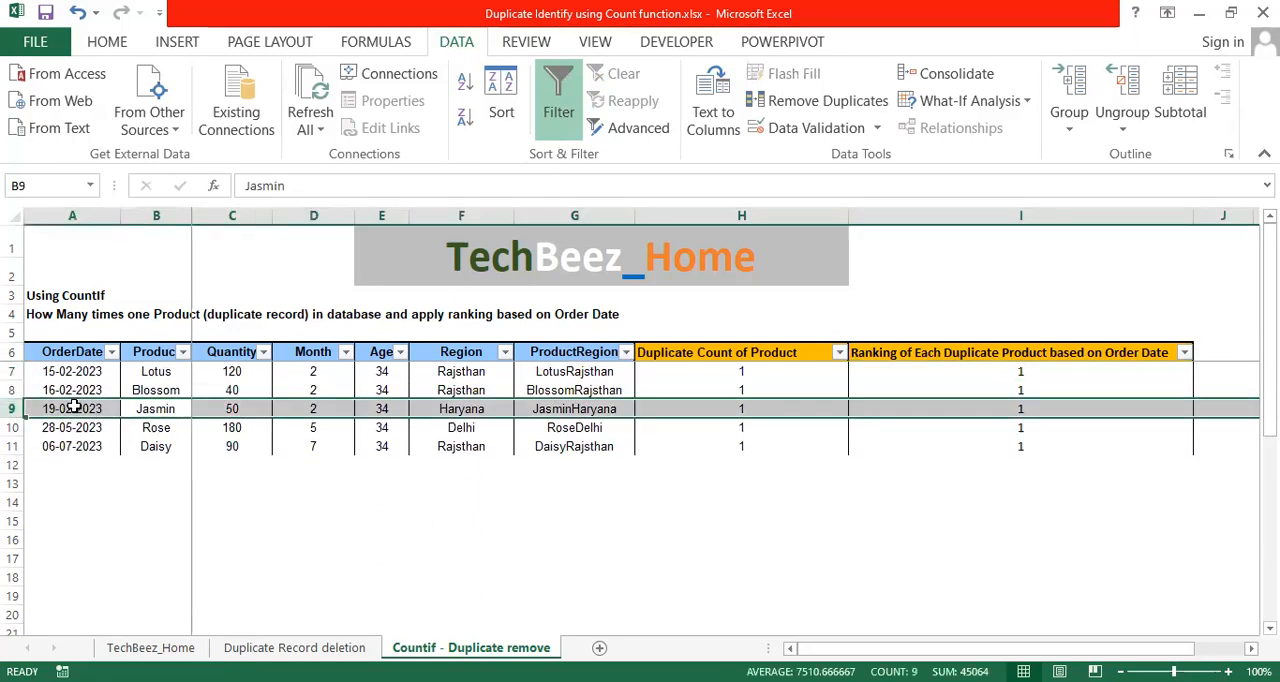
{"action": "left_click", "coordinate": [1058, 410]}
{"action": "left_click_drag", "start_coordinate": [760, 372], "coordinate": [769, 446]}
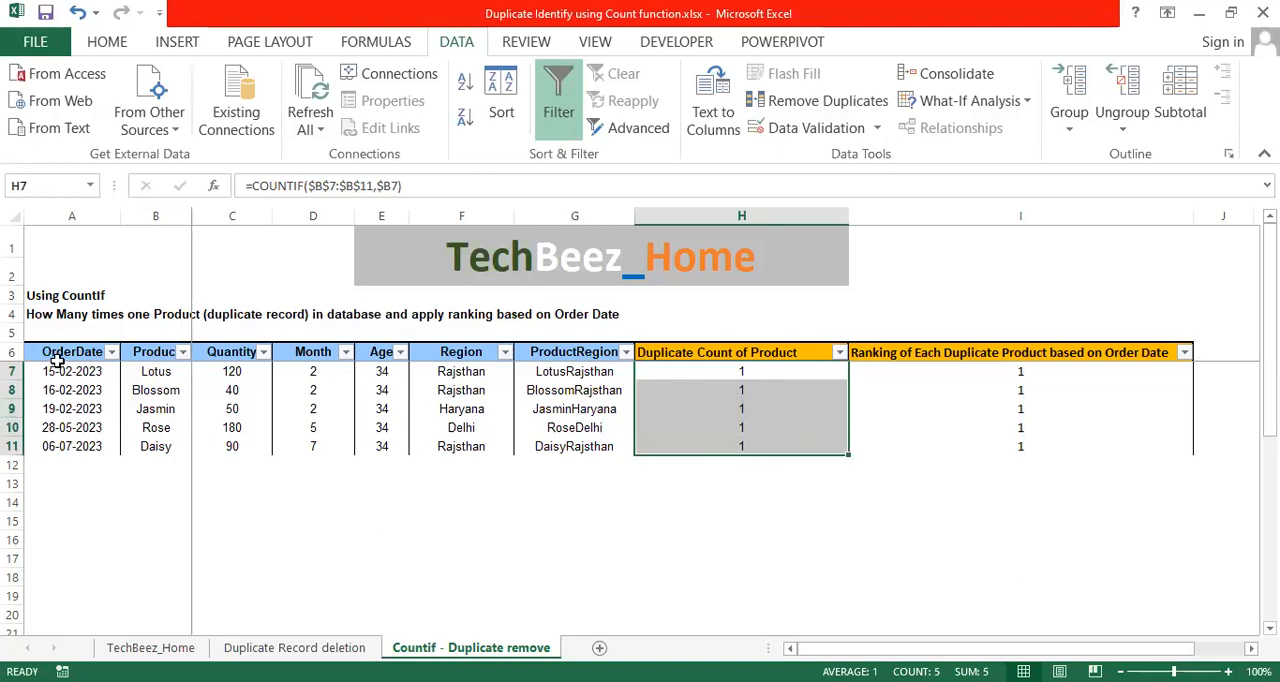
{"action": "left_click_drag", "start_coordinate": [58, 366], "coordinate": [62, 356]}
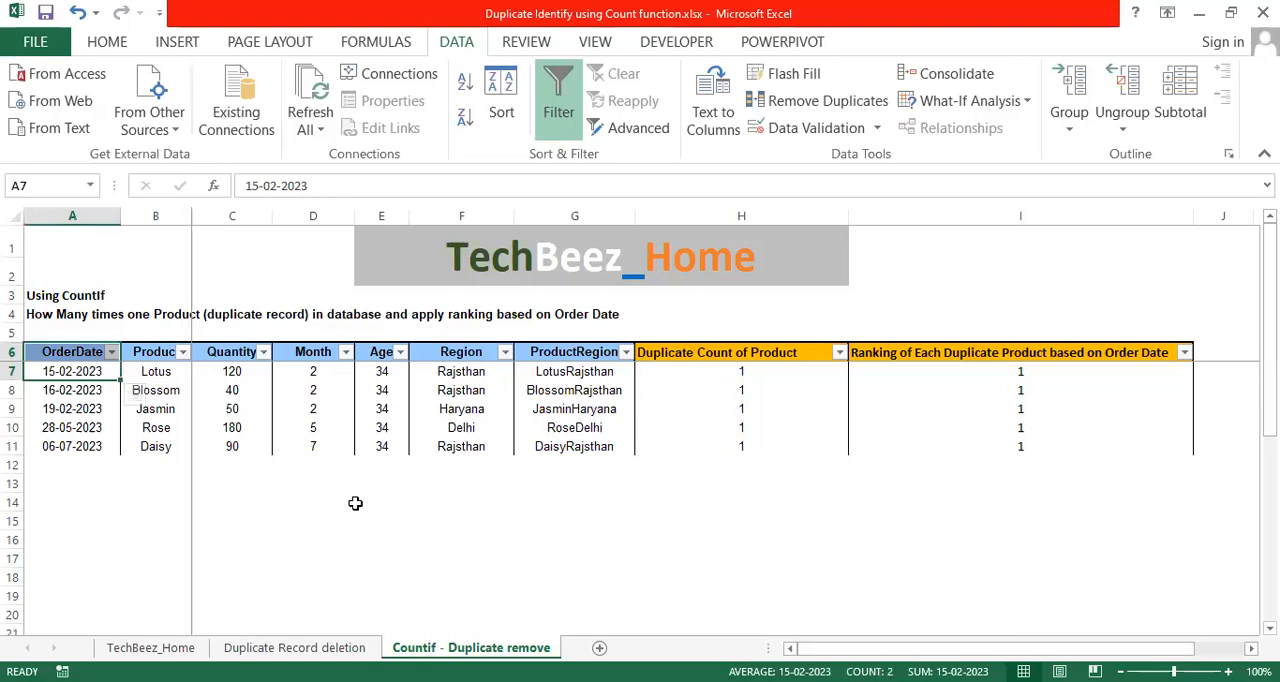